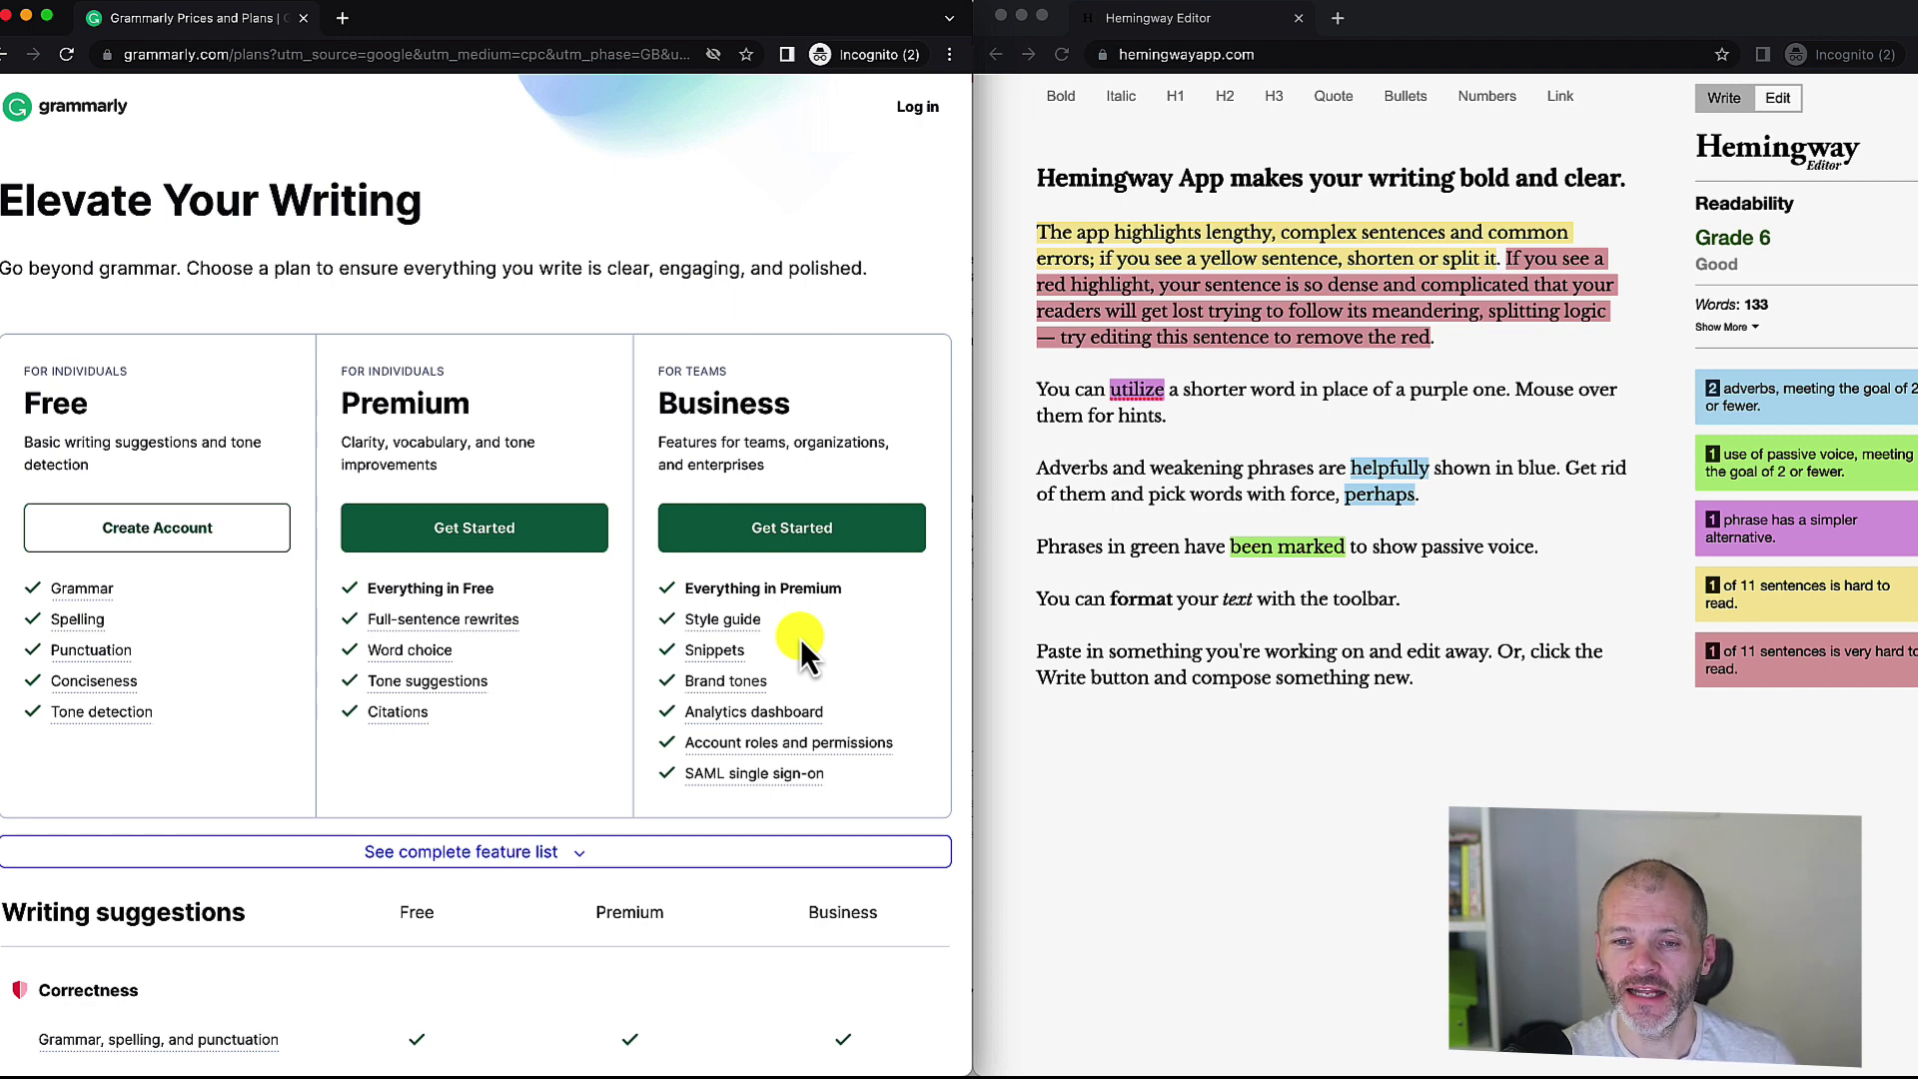
Review the Premium plan's word choice, tone suggestions and citations features on the Grammarly pricing page
mouse_move(493, 639)
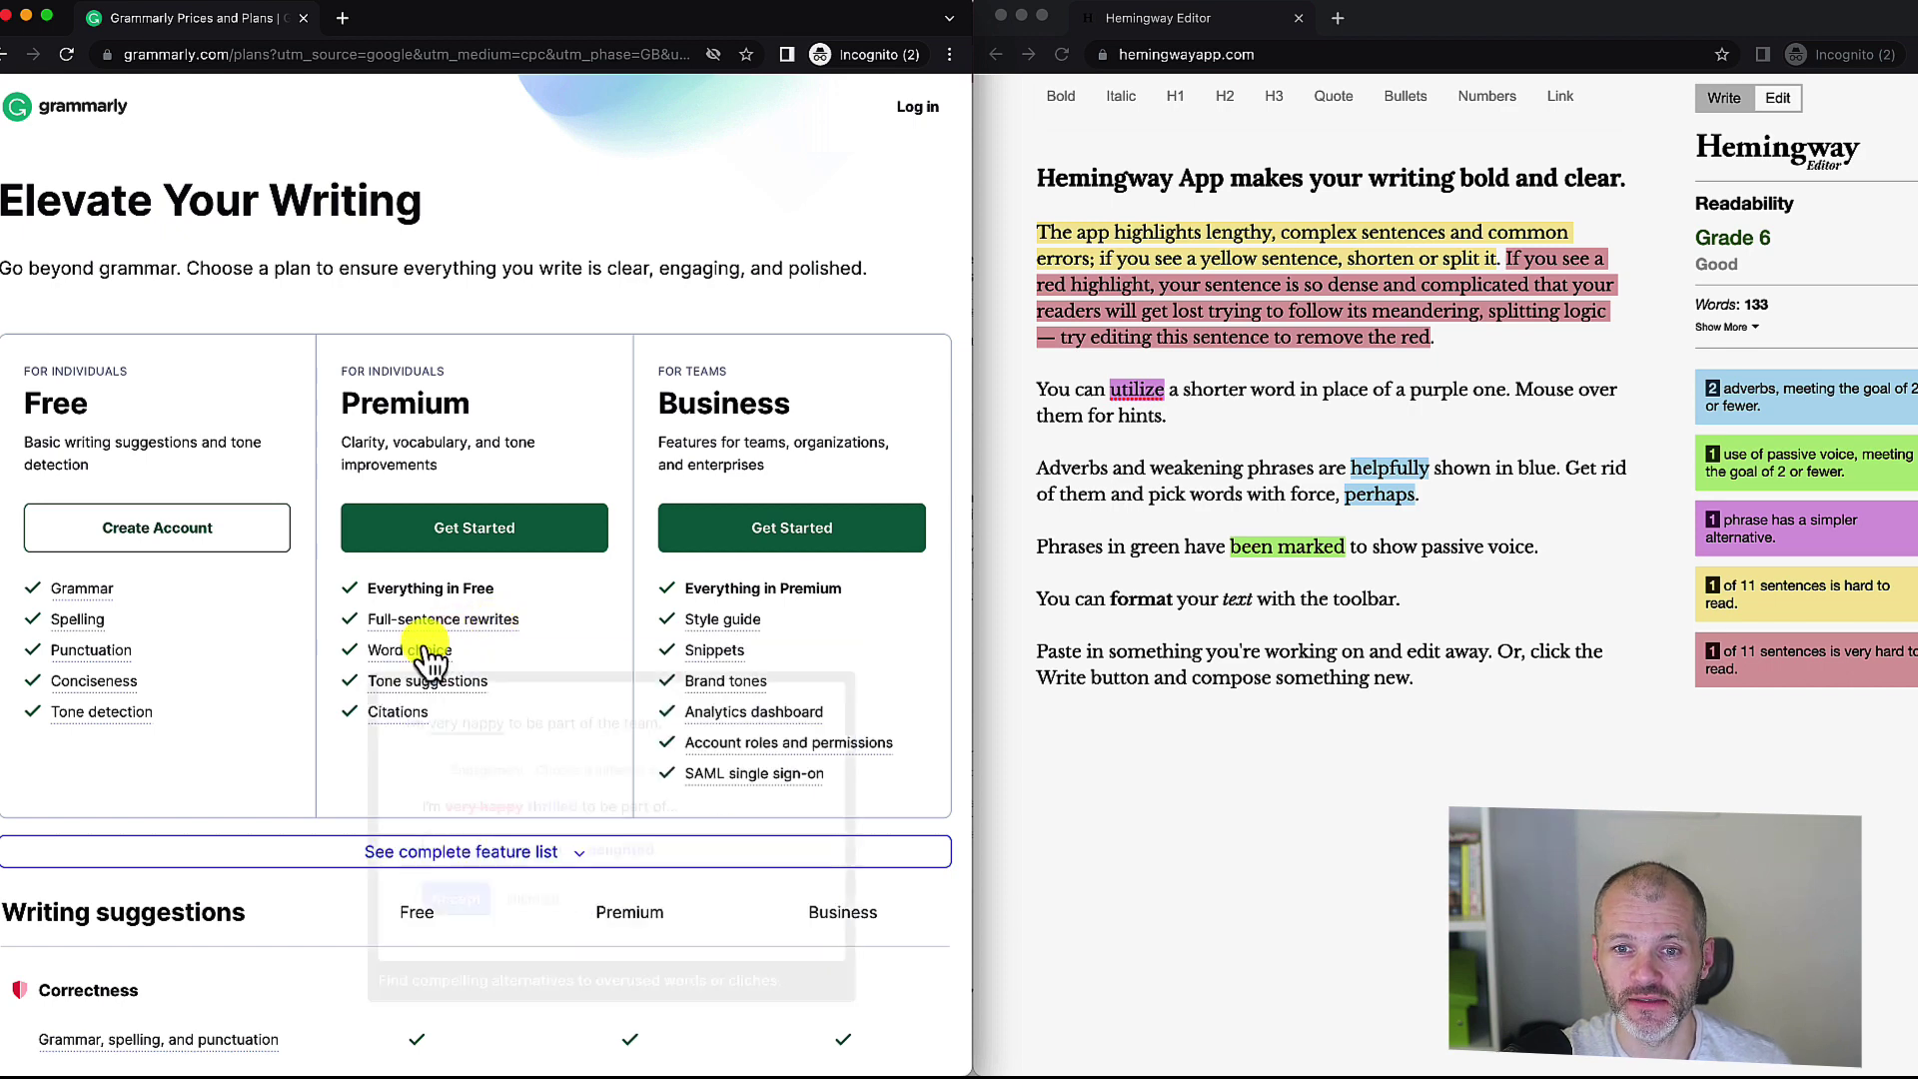
mouse_move(424, 647)
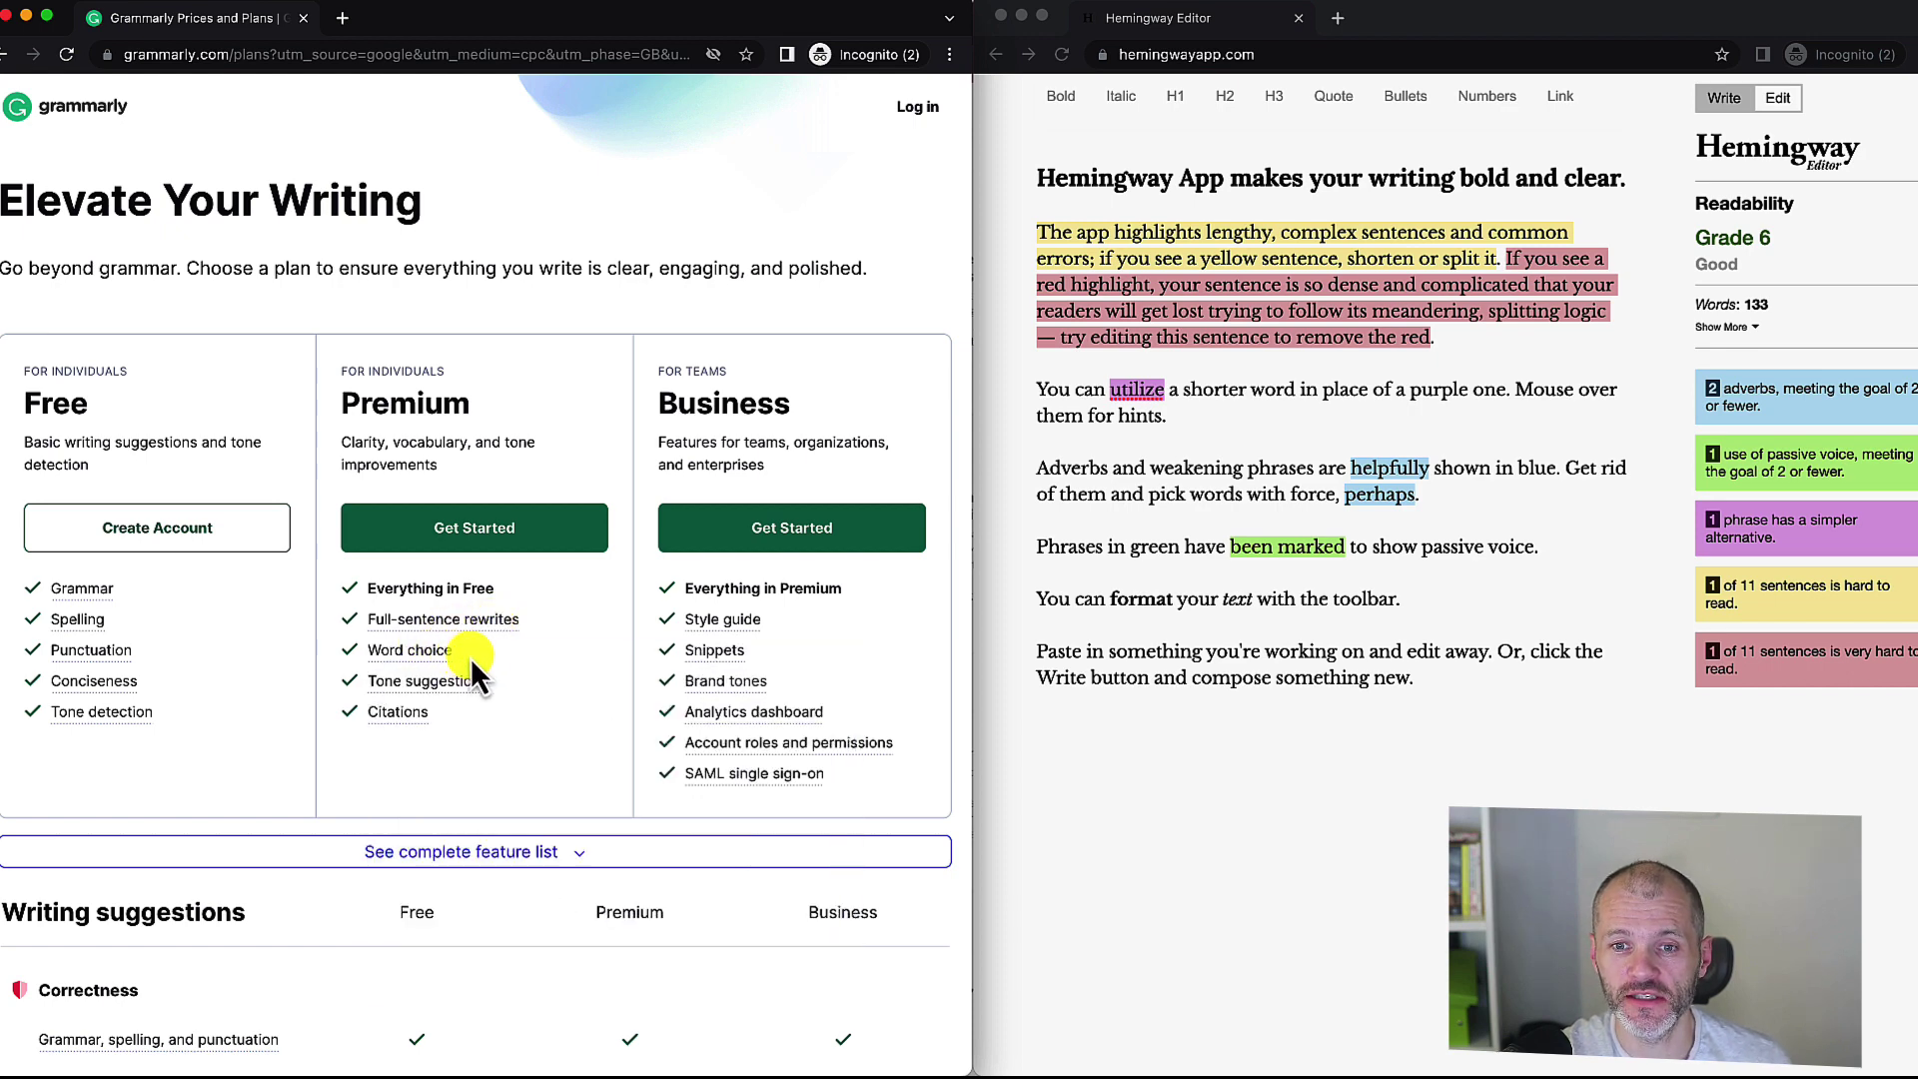
mouse_move(472, 687)
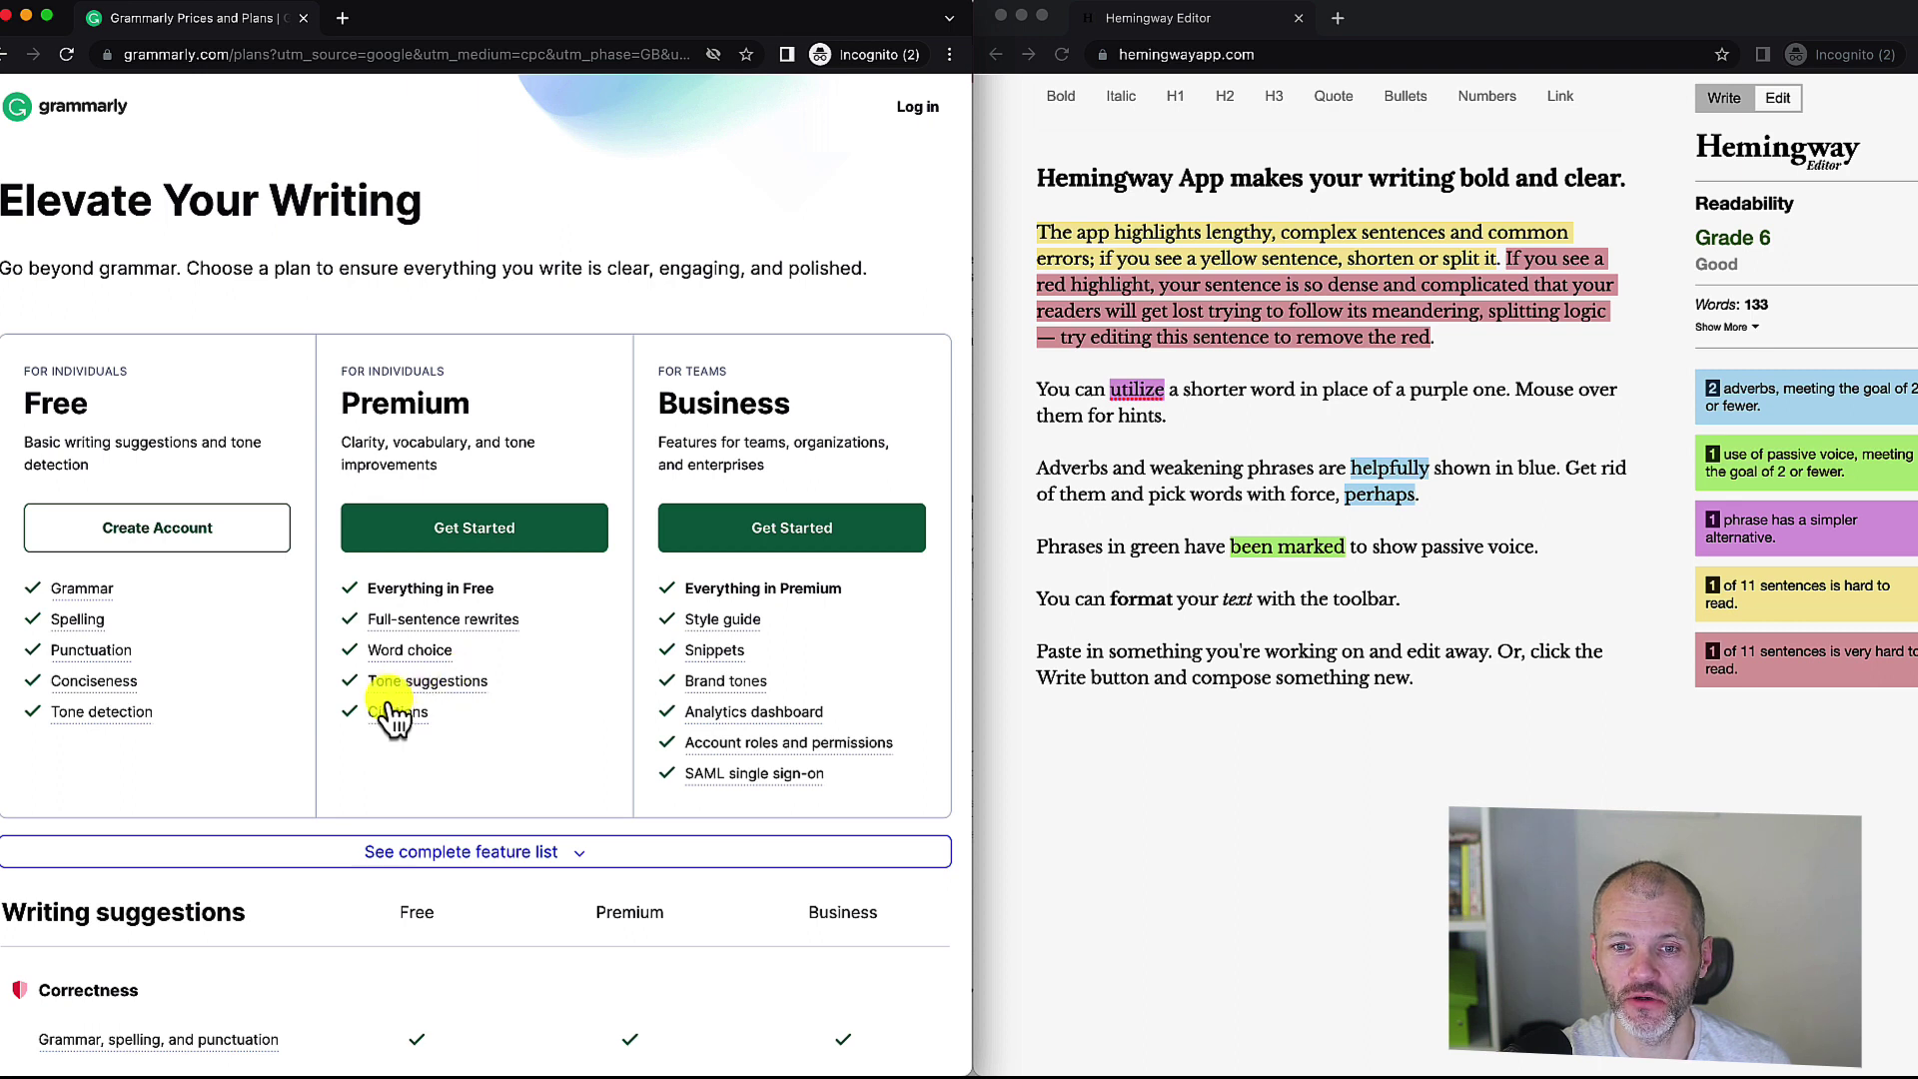
mouse_move(381, 739)
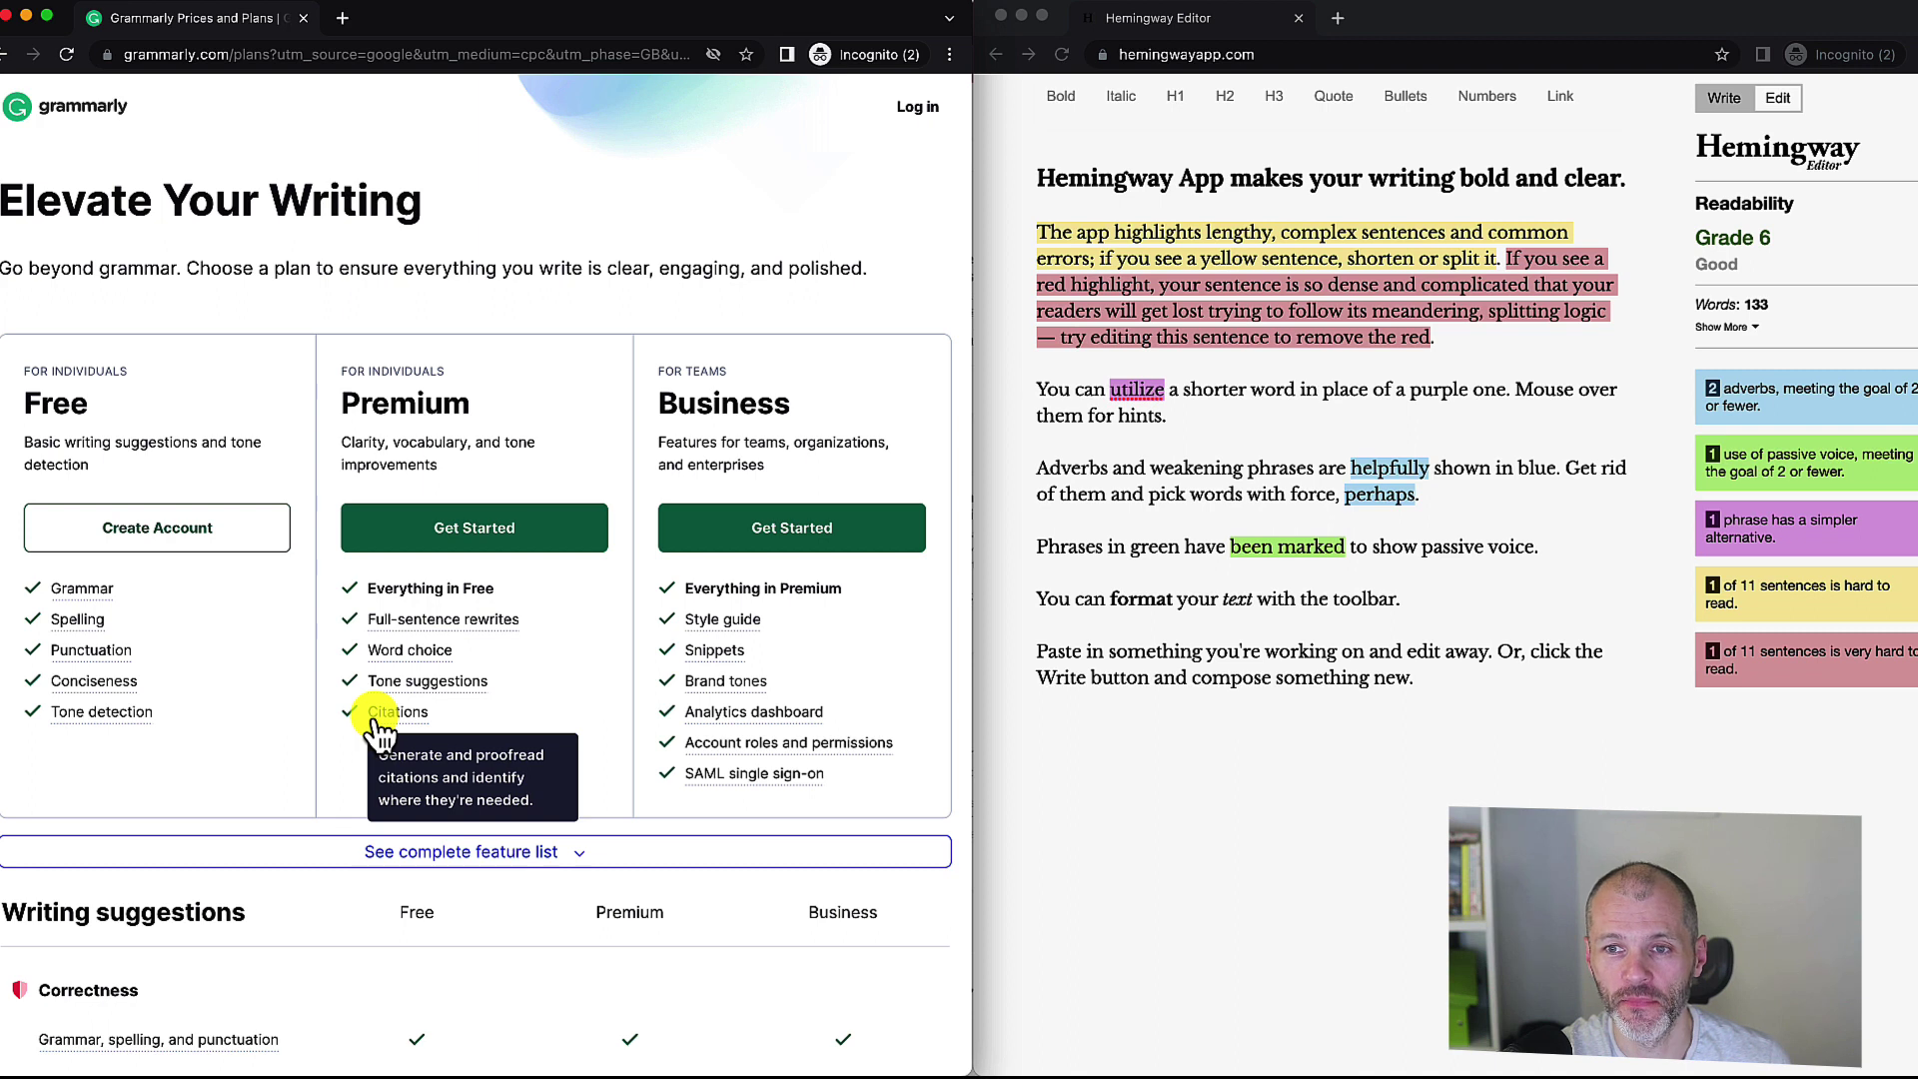
mouse_move(861, 747)
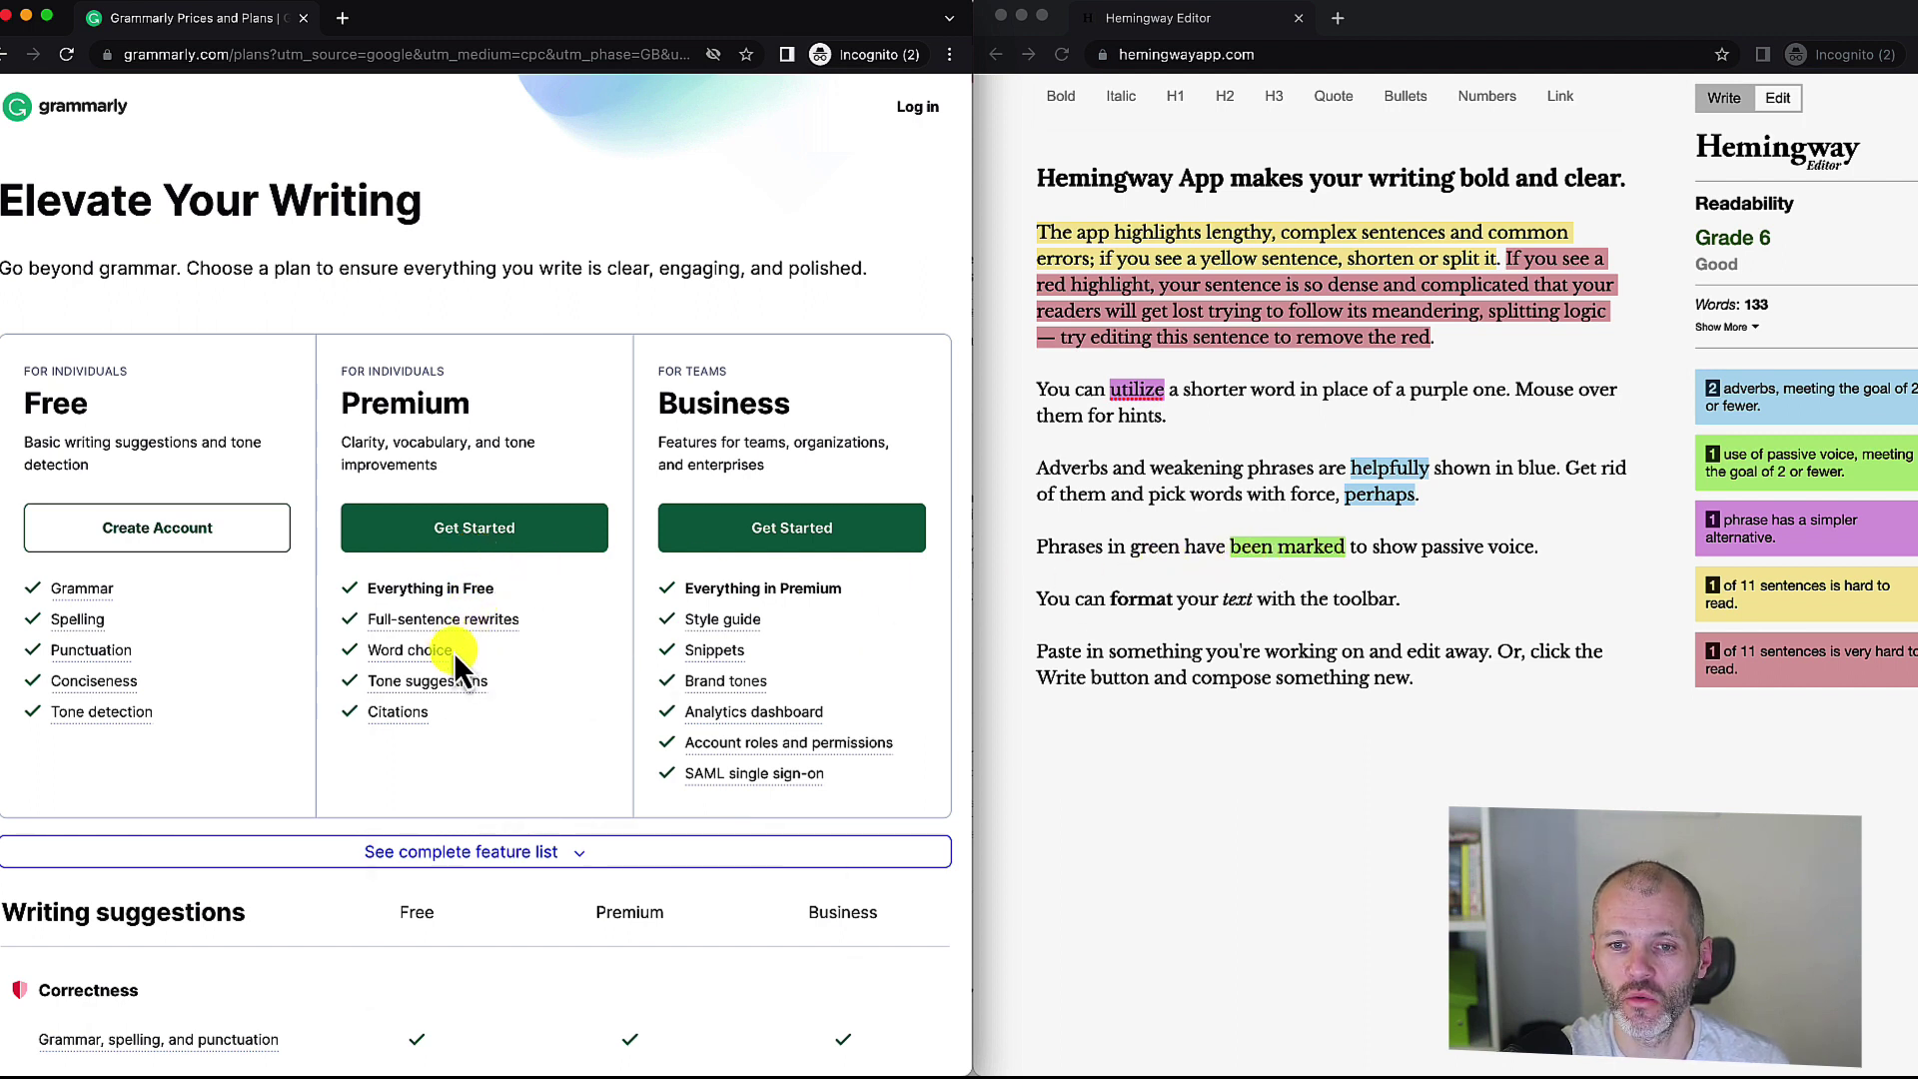
Switch to Hemingway Editor and highlight all the sample paragraphs below its heading
left_click(1651, 642)
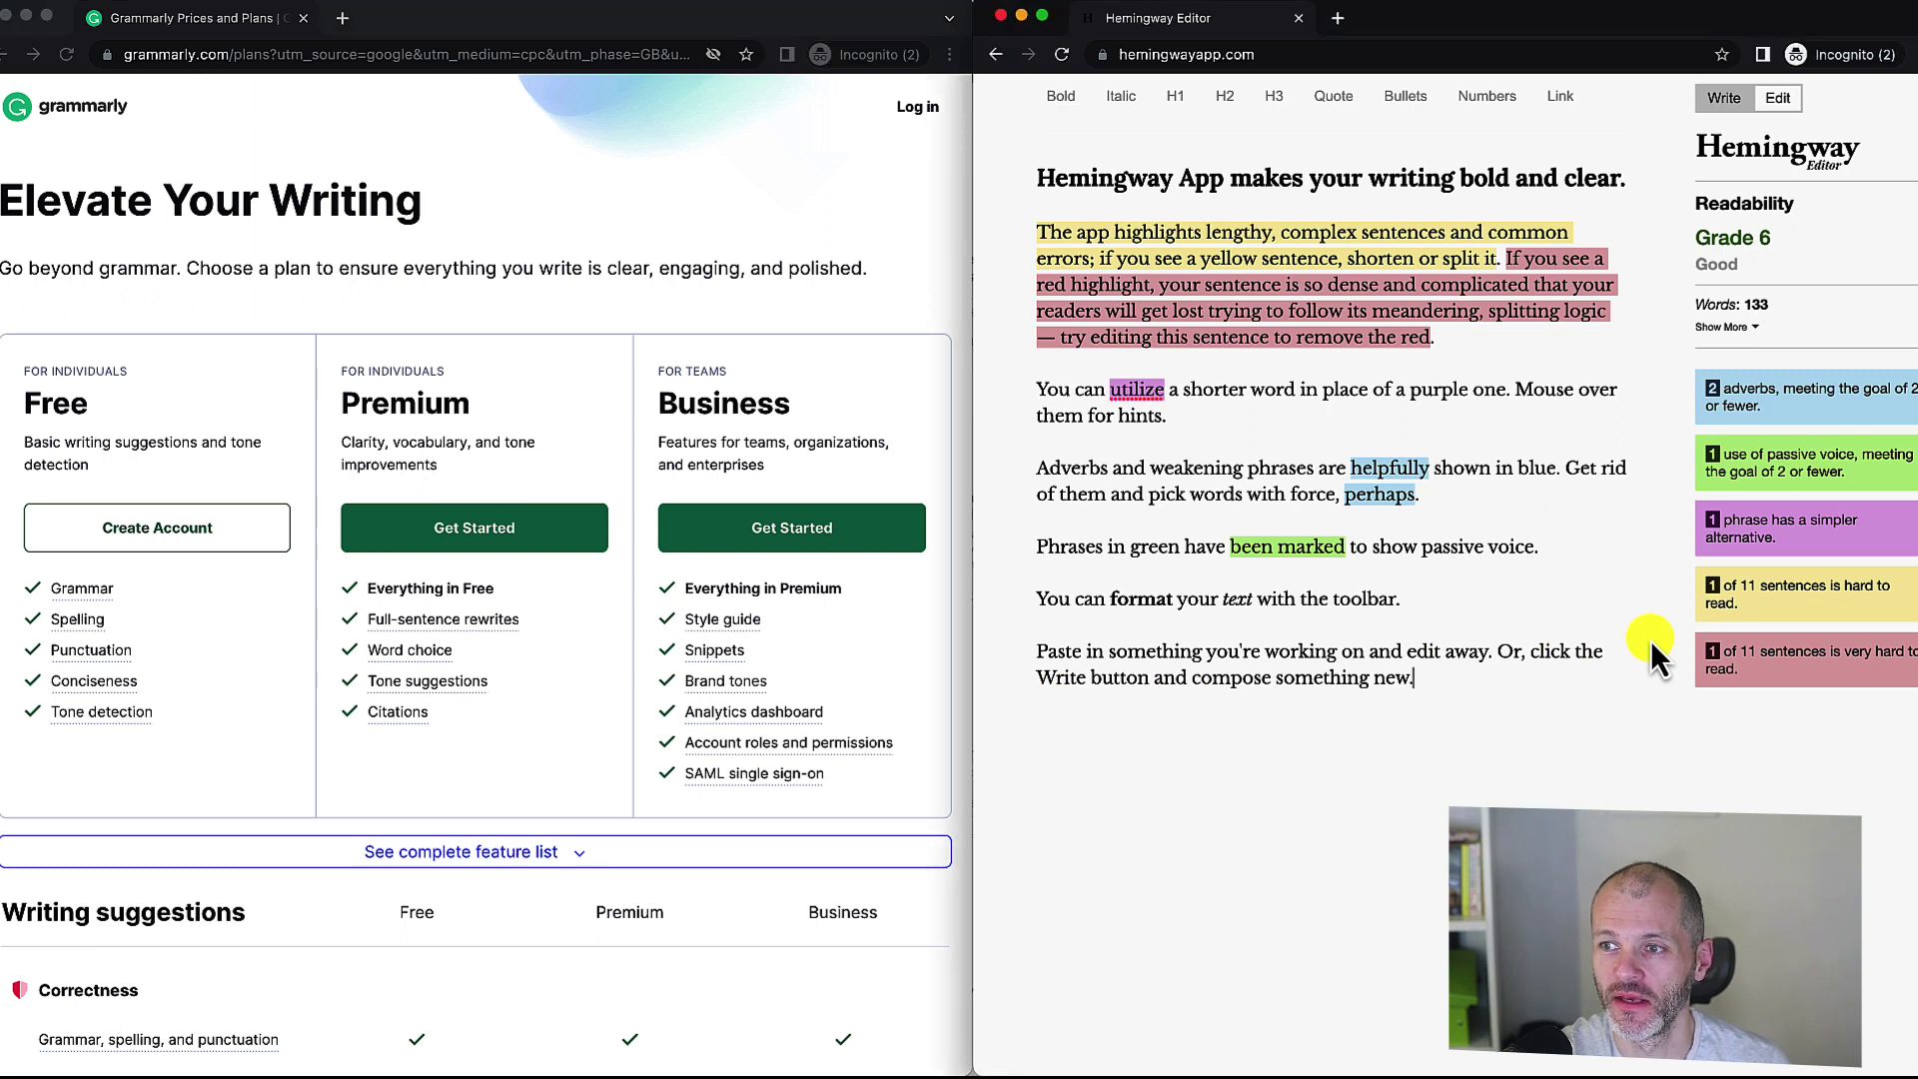
left_click(1586, 420)
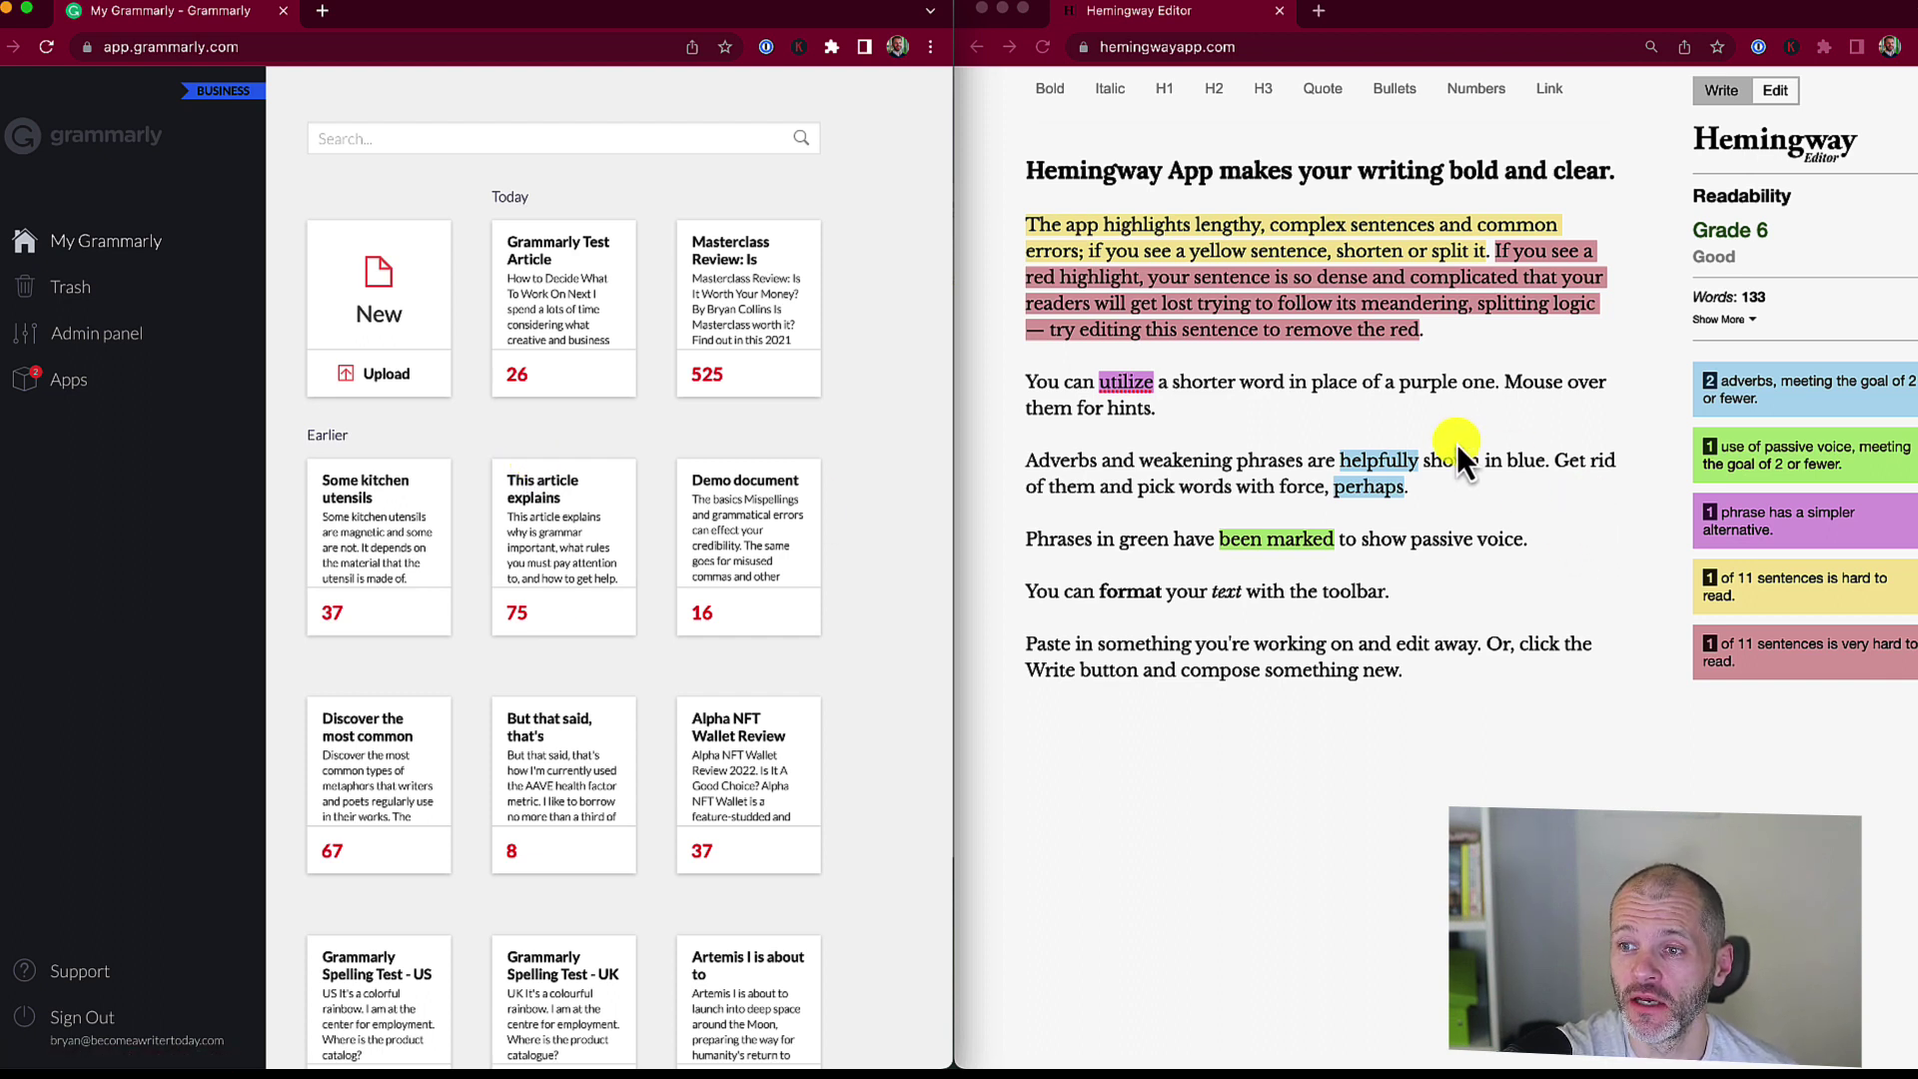
left_click_drag(1028, 196, 1626, 693)
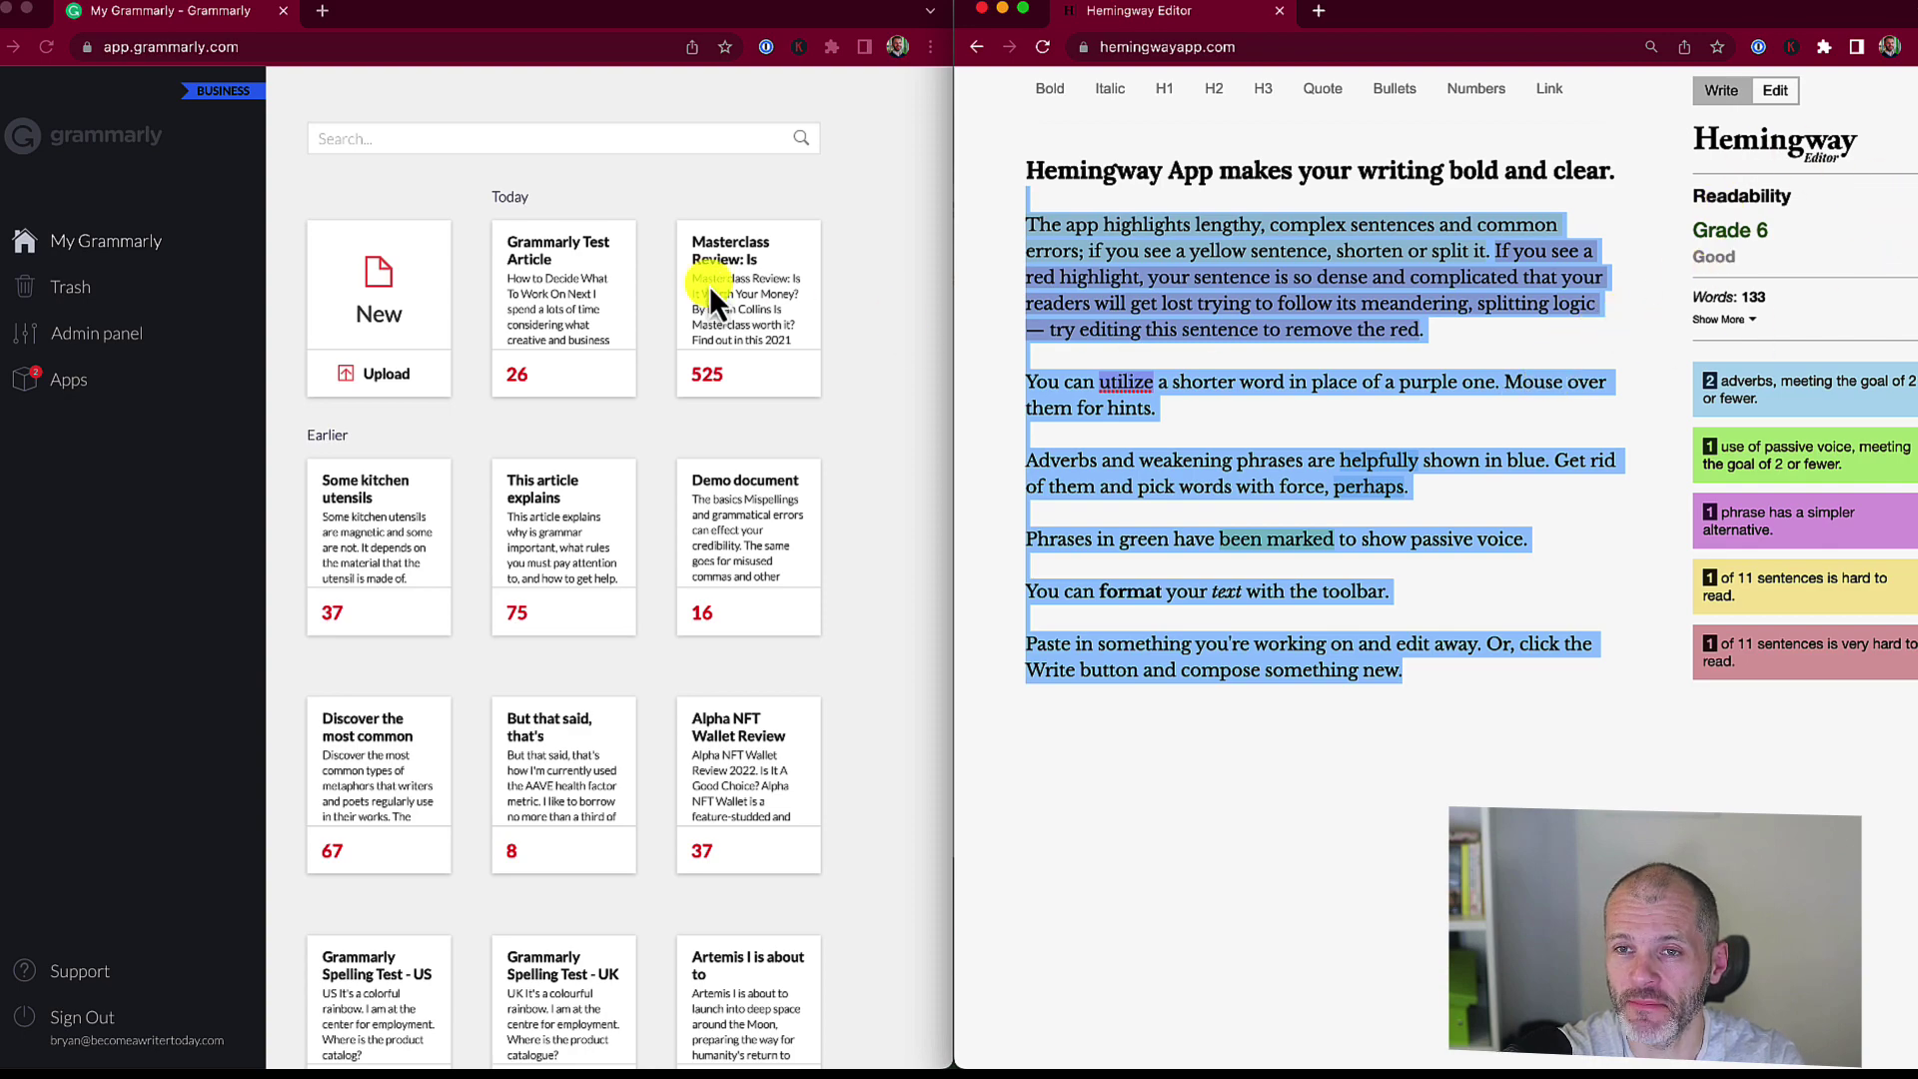
Create a new Grammarly document and paste the article "How to Decide What To Work On Next" into it
left_click(649, 196)
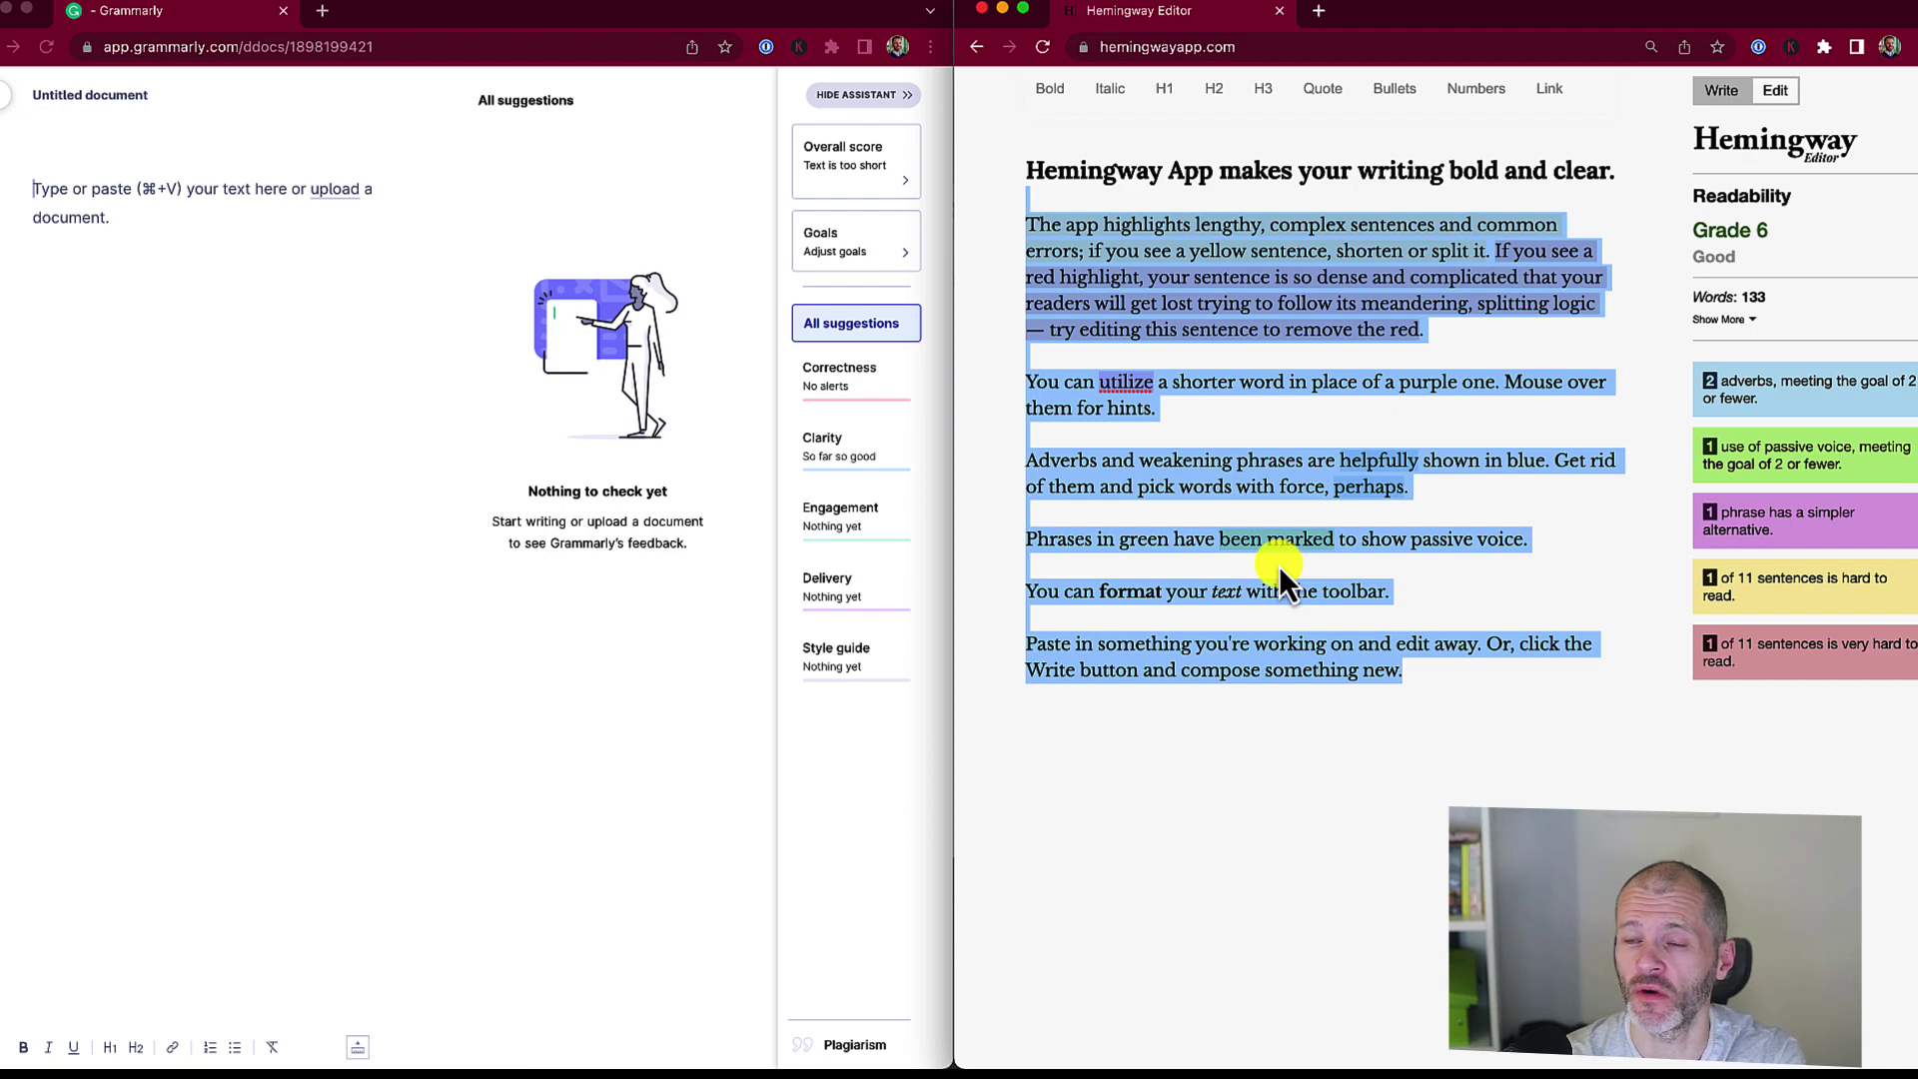
left_click(287, 209)
key("super+v")
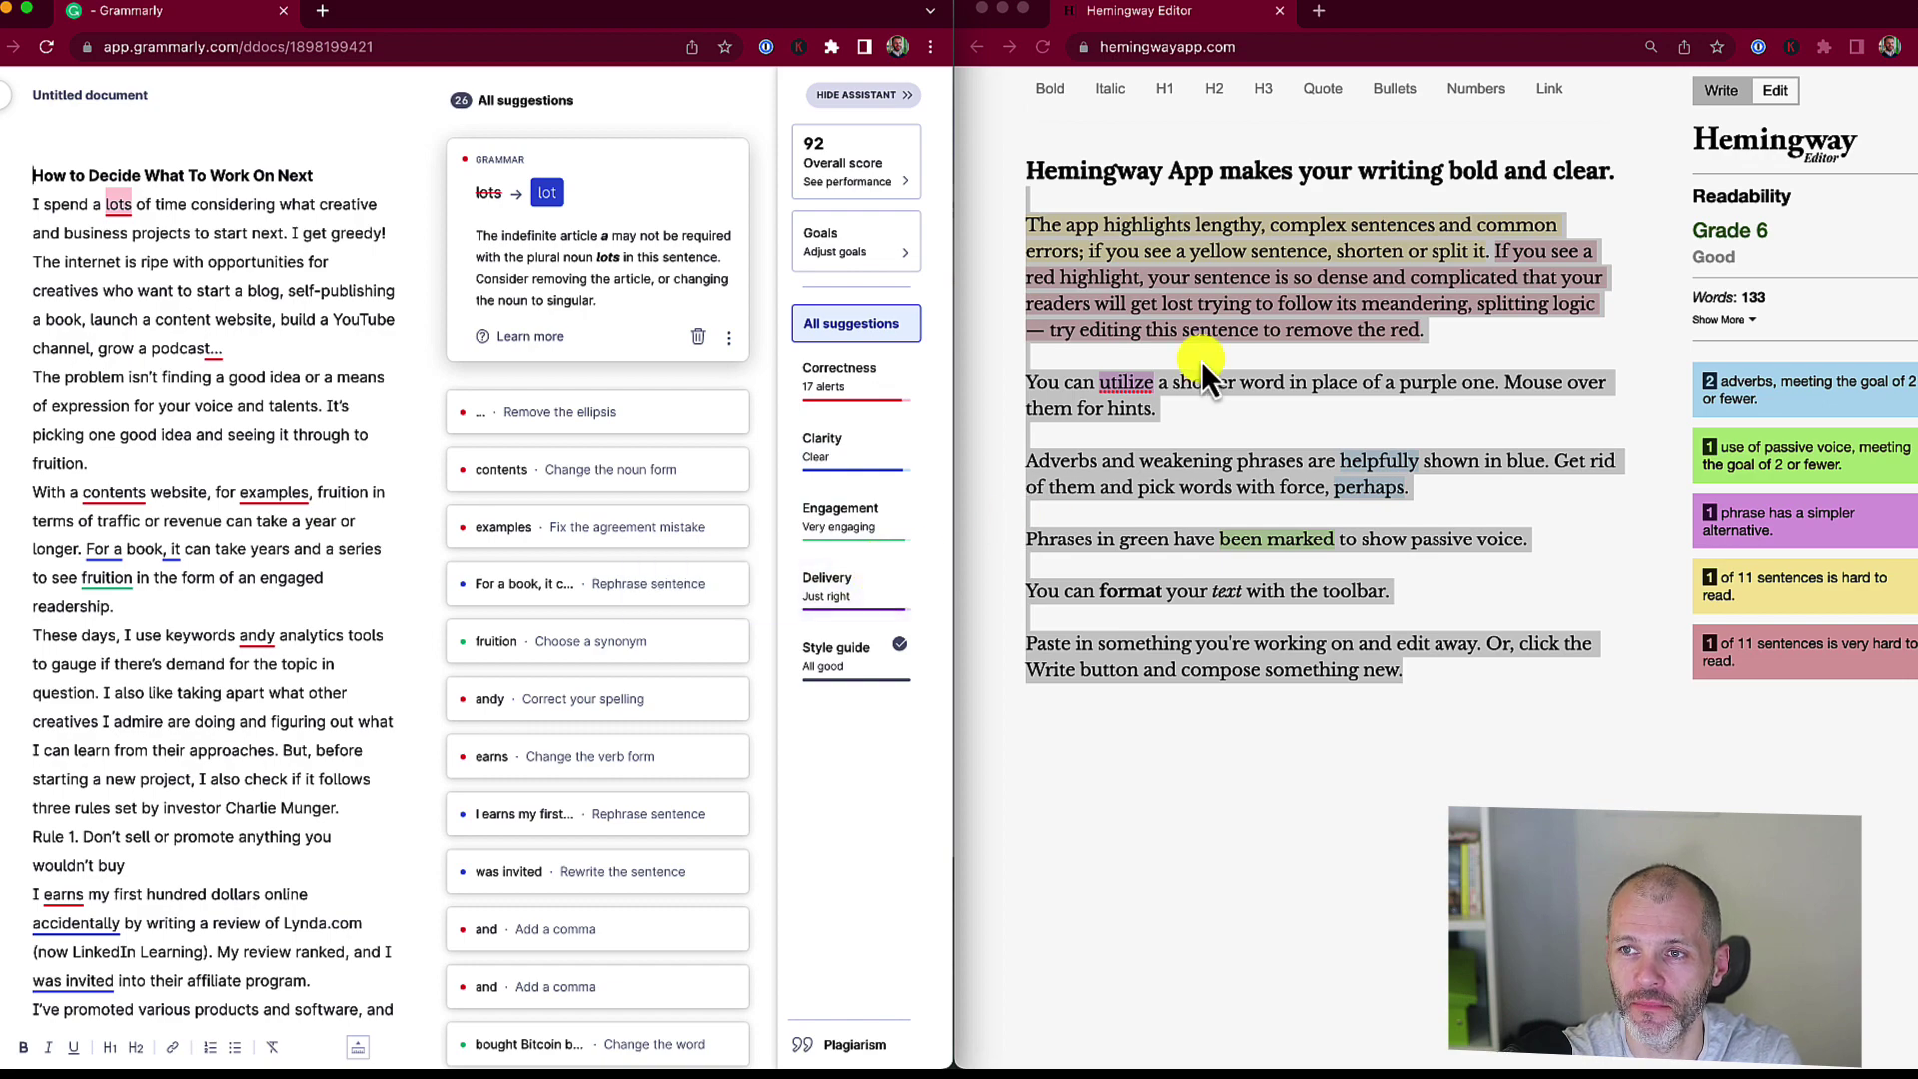
Paste the article "How to Decide What To Work On Next" below the heading in Hemingway Editor
left_click(1209, 300)
left_click(1032, 218)
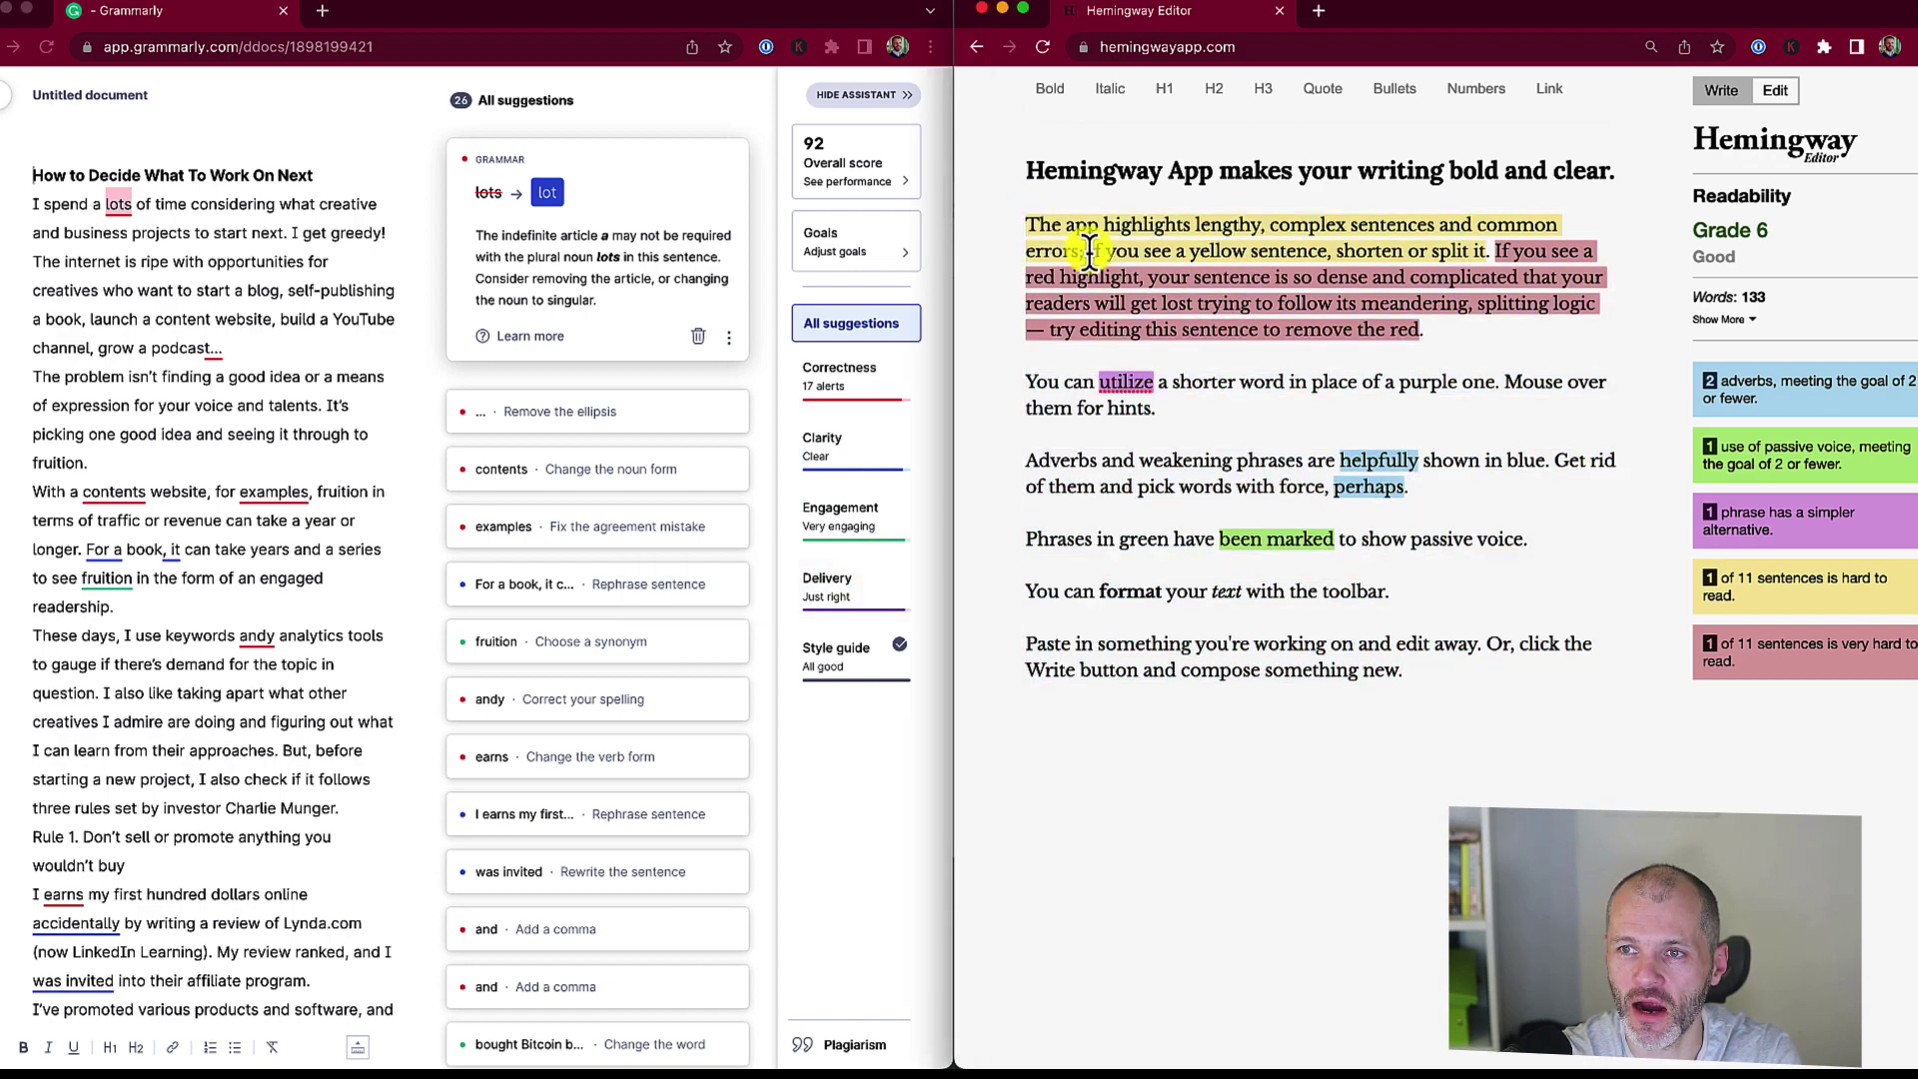
key("super+v")
scroll(1388, 520, "up", 10)
scroll(1389, 519, "up", 10)
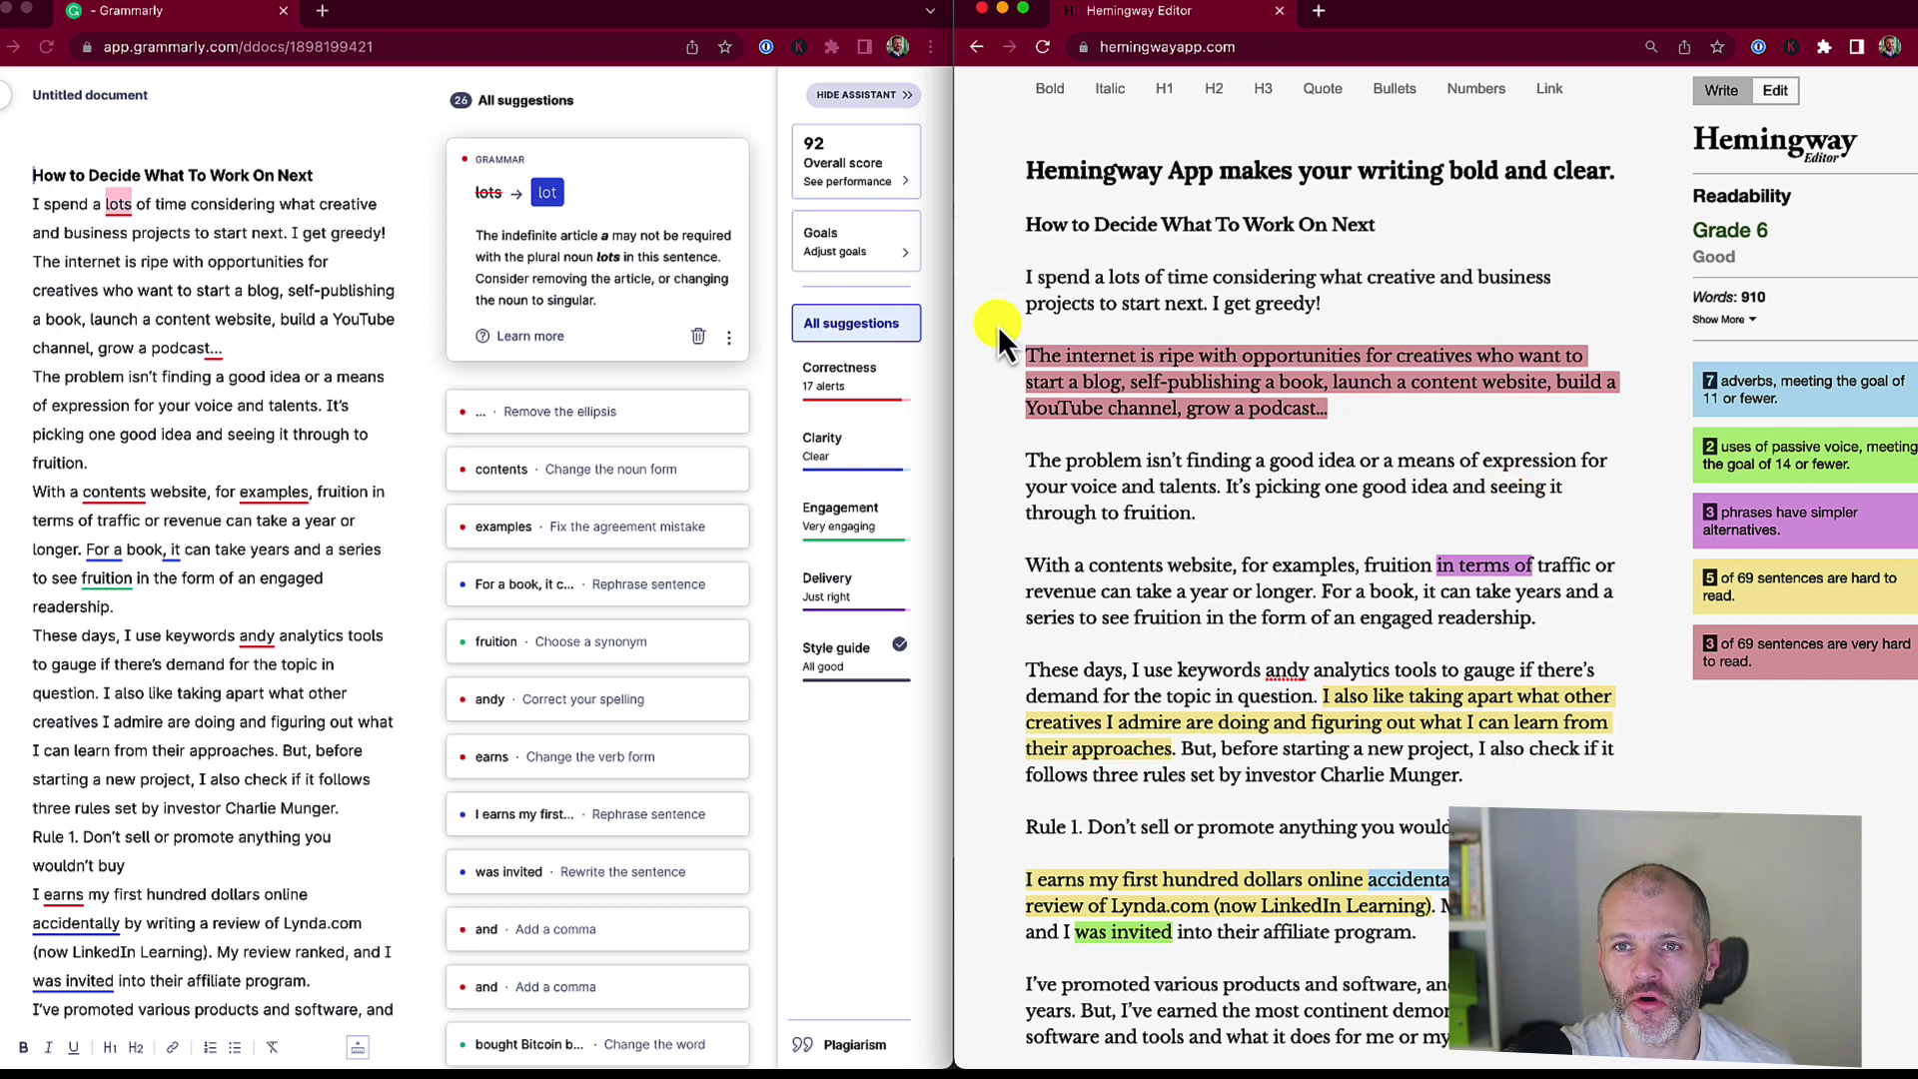
Inspect Grammarly's grammar suggestions for "lots" in the opening sentence and "contents" before "website"
left_click(266, 266)
left_click(118, 205)
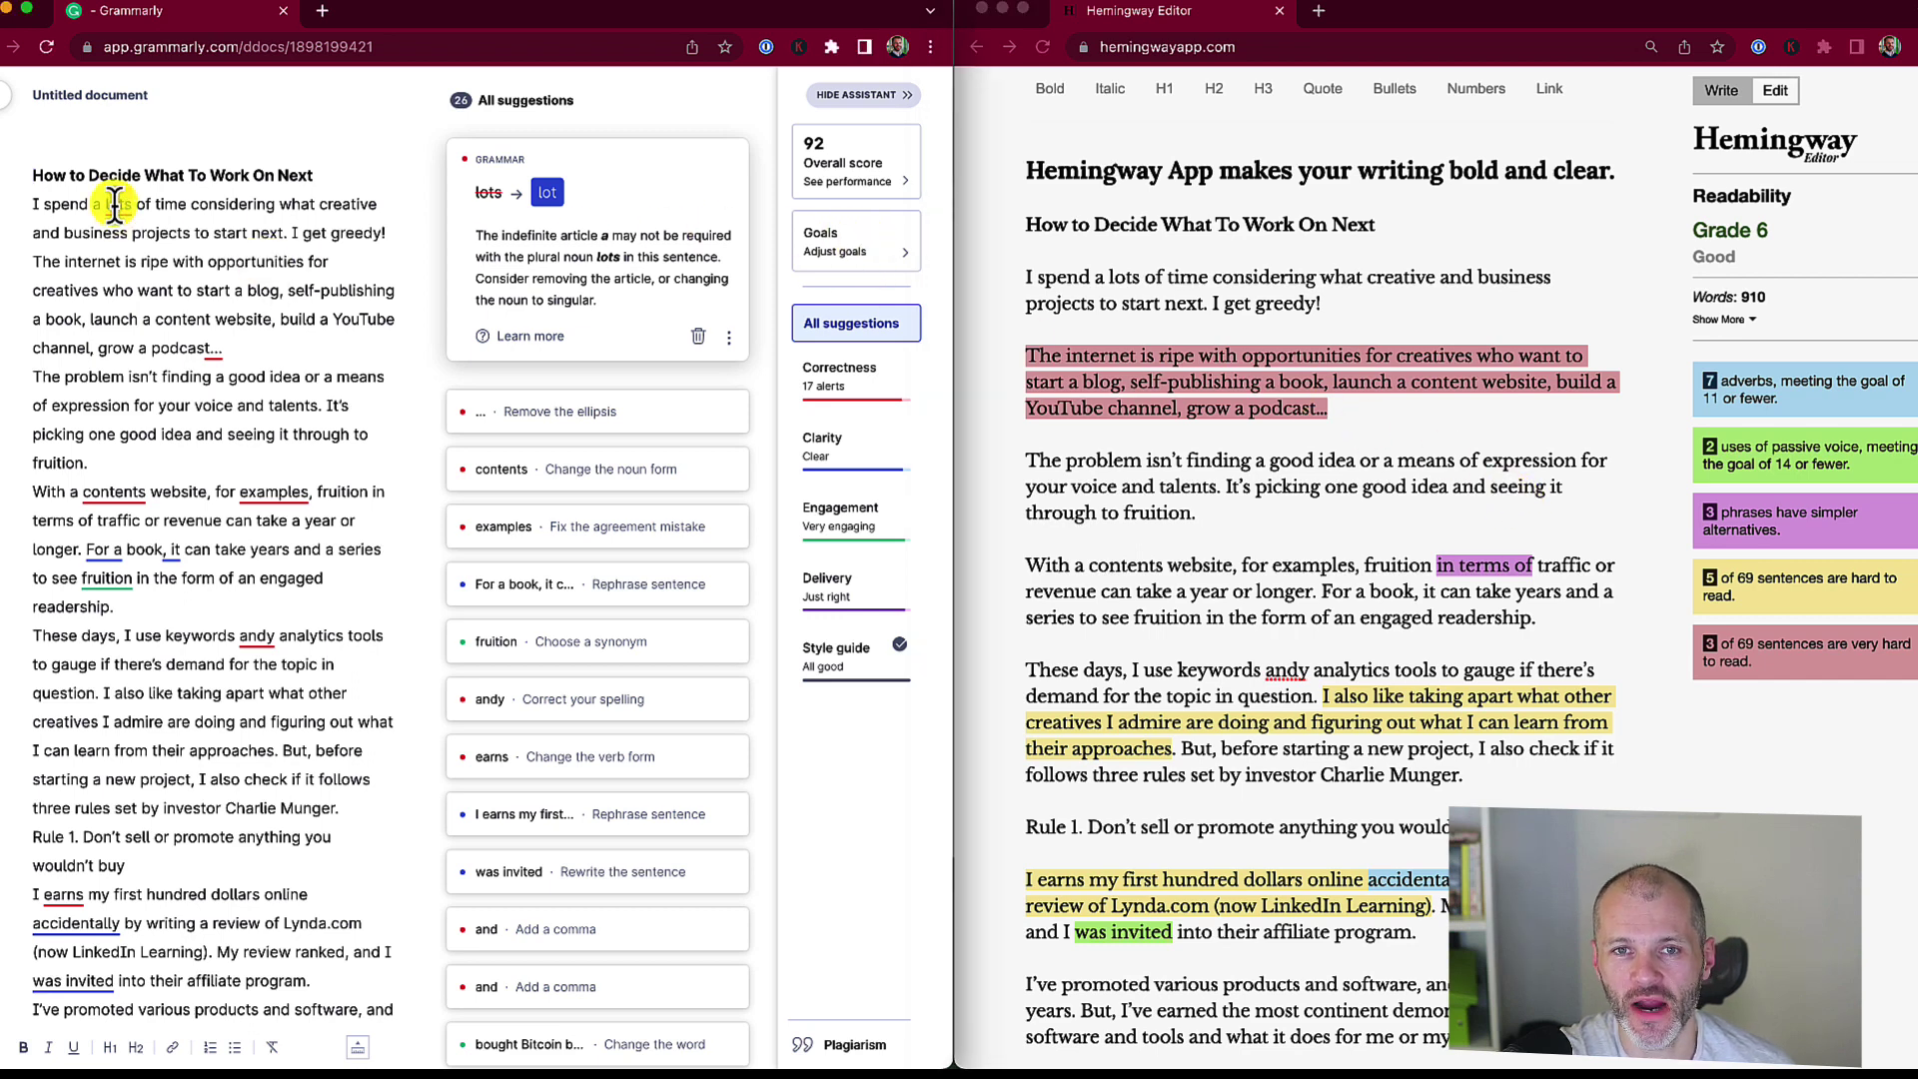
left_click_drag(180, 204, 112, 201)
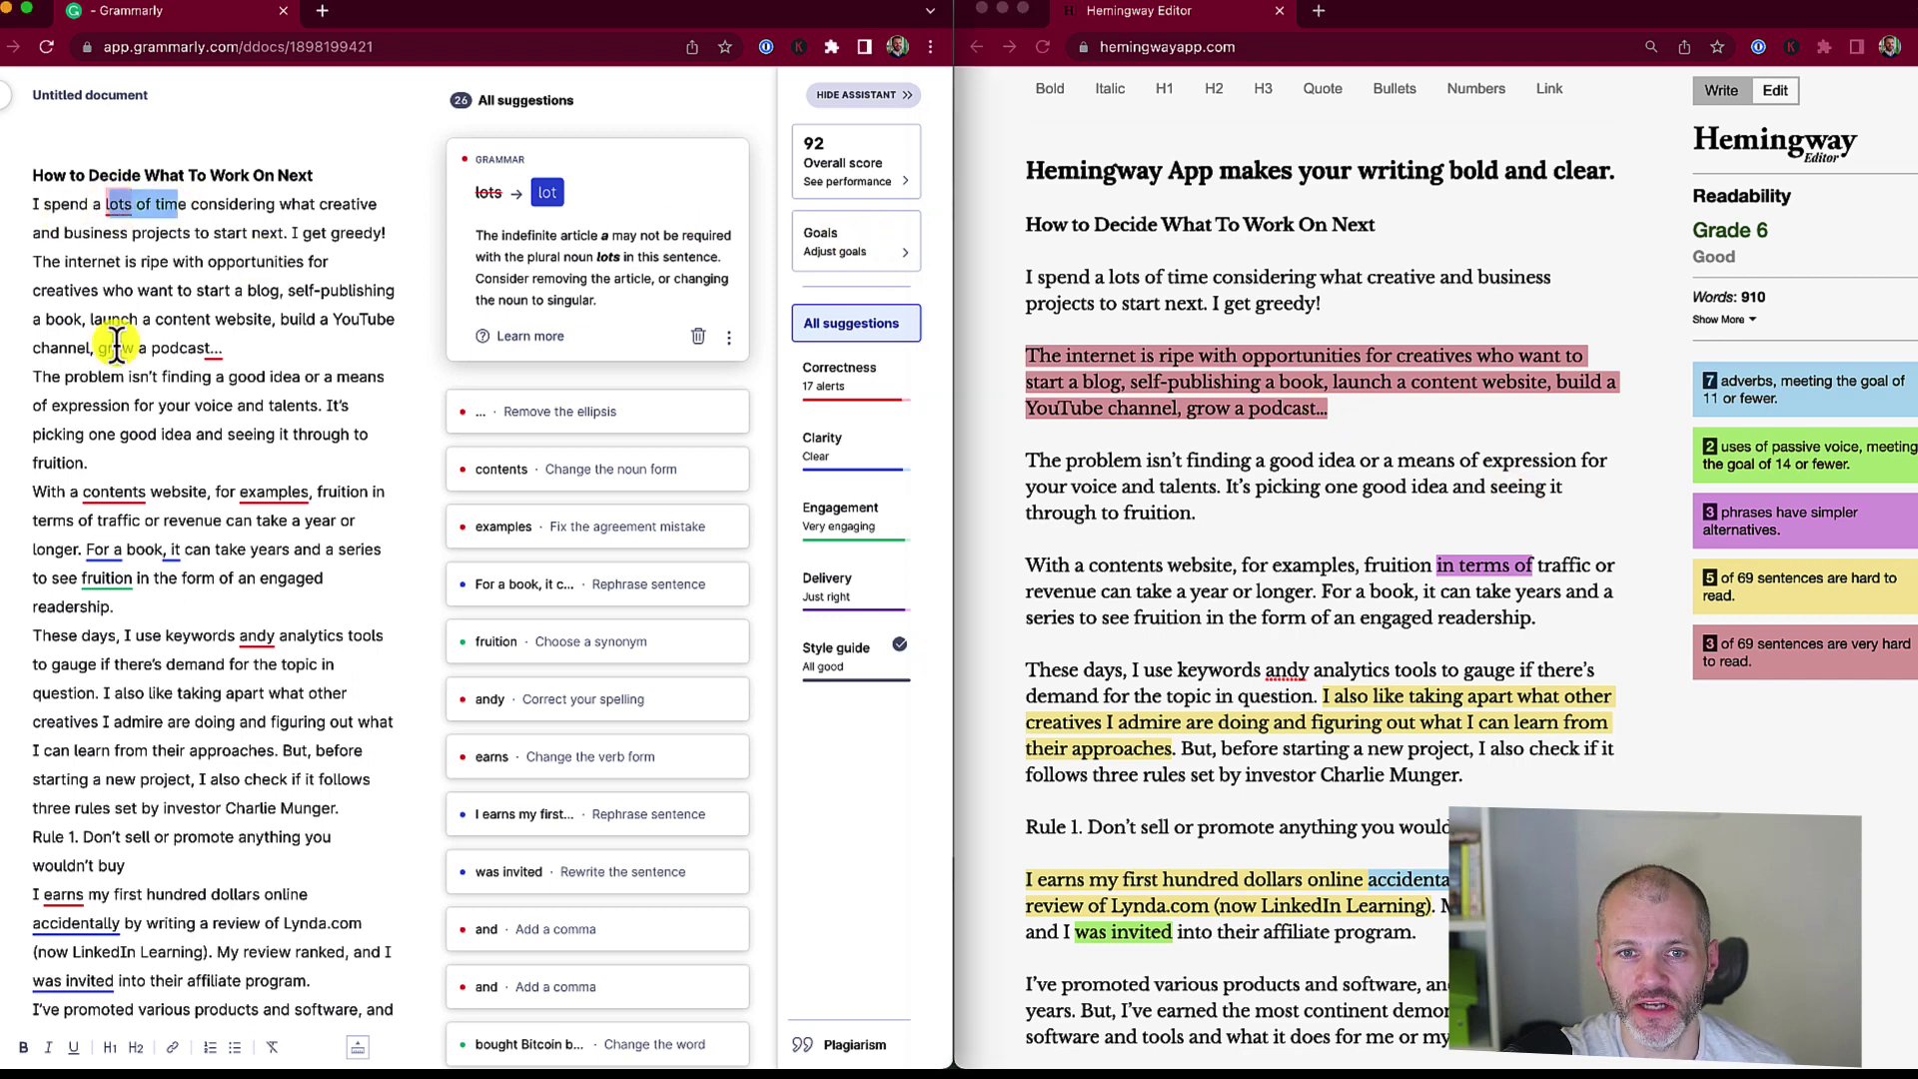
left_click_drag(164, 492, 118, 495)
left_click(118, 493)
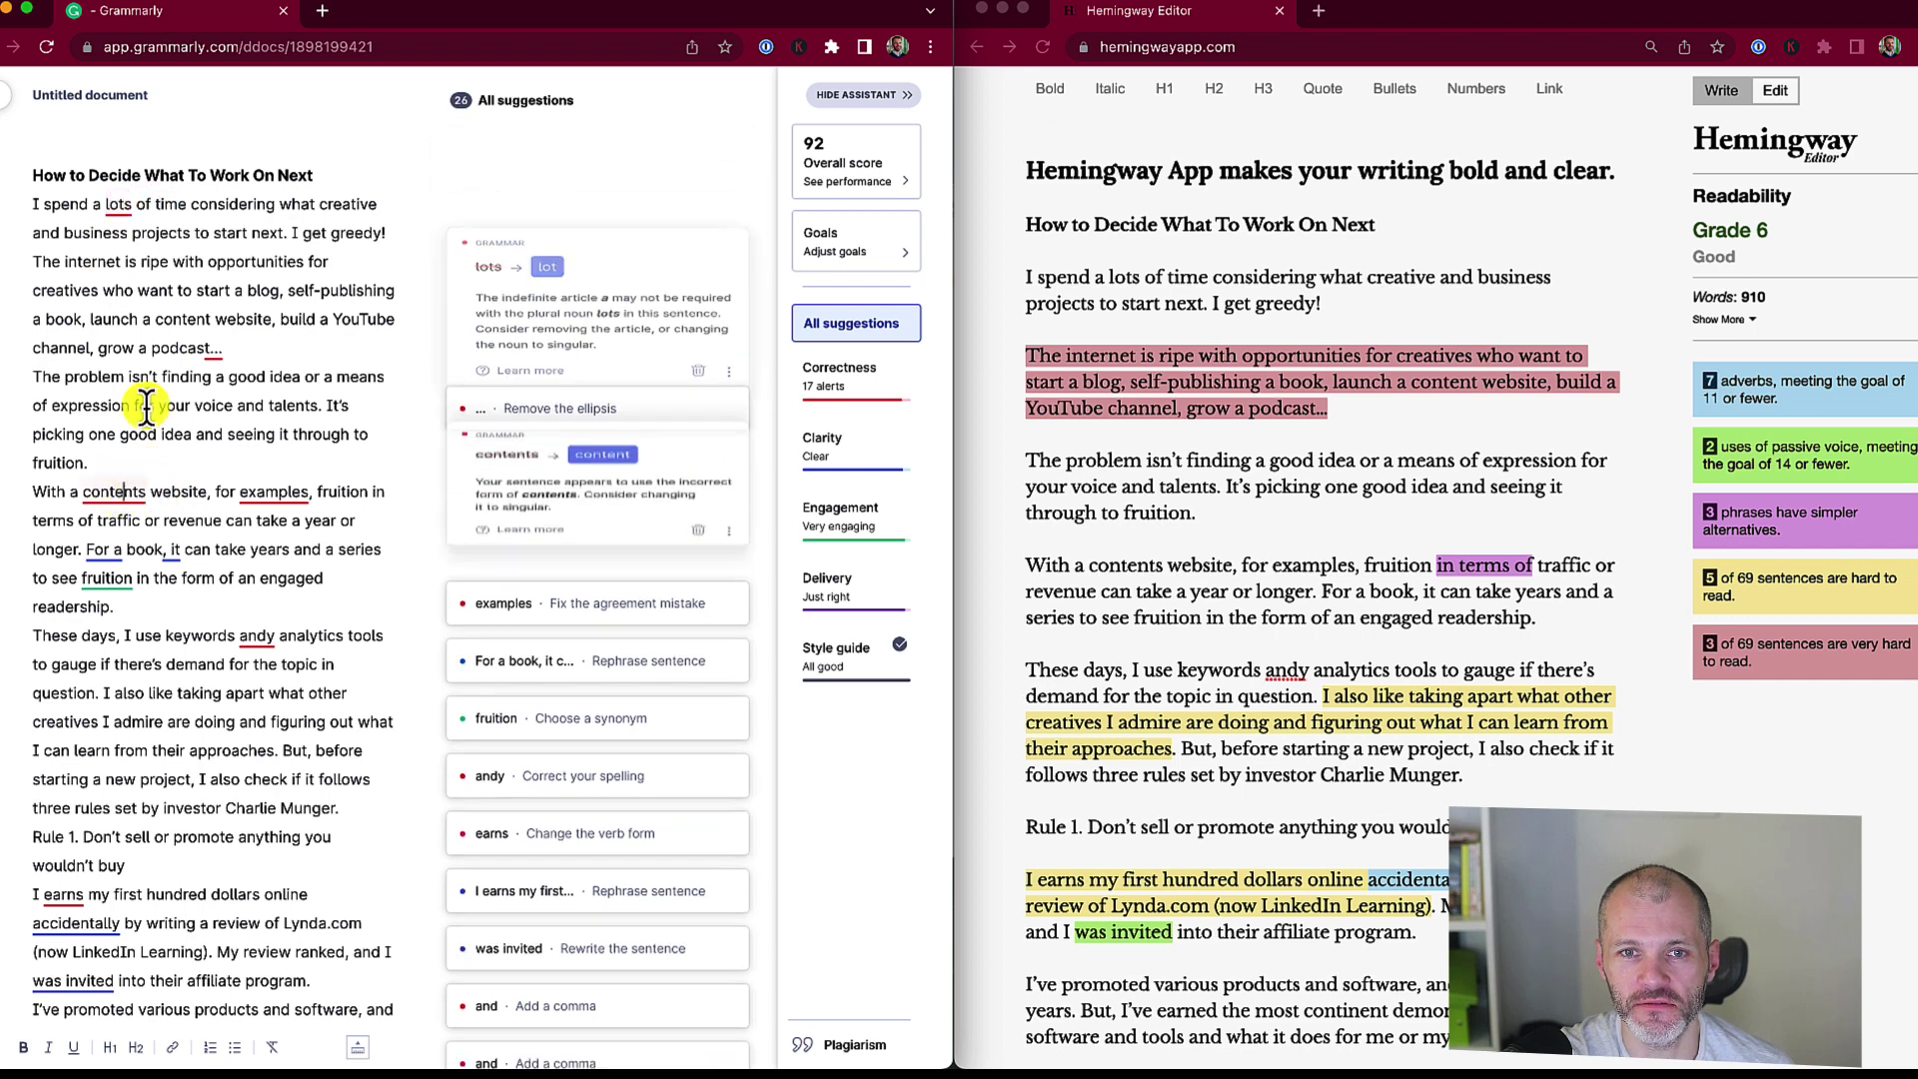
Compare the phrase "a lots of time" in both editors and accept Grammarly's correction of "lots" to "lot"
left_click(1304, 375)
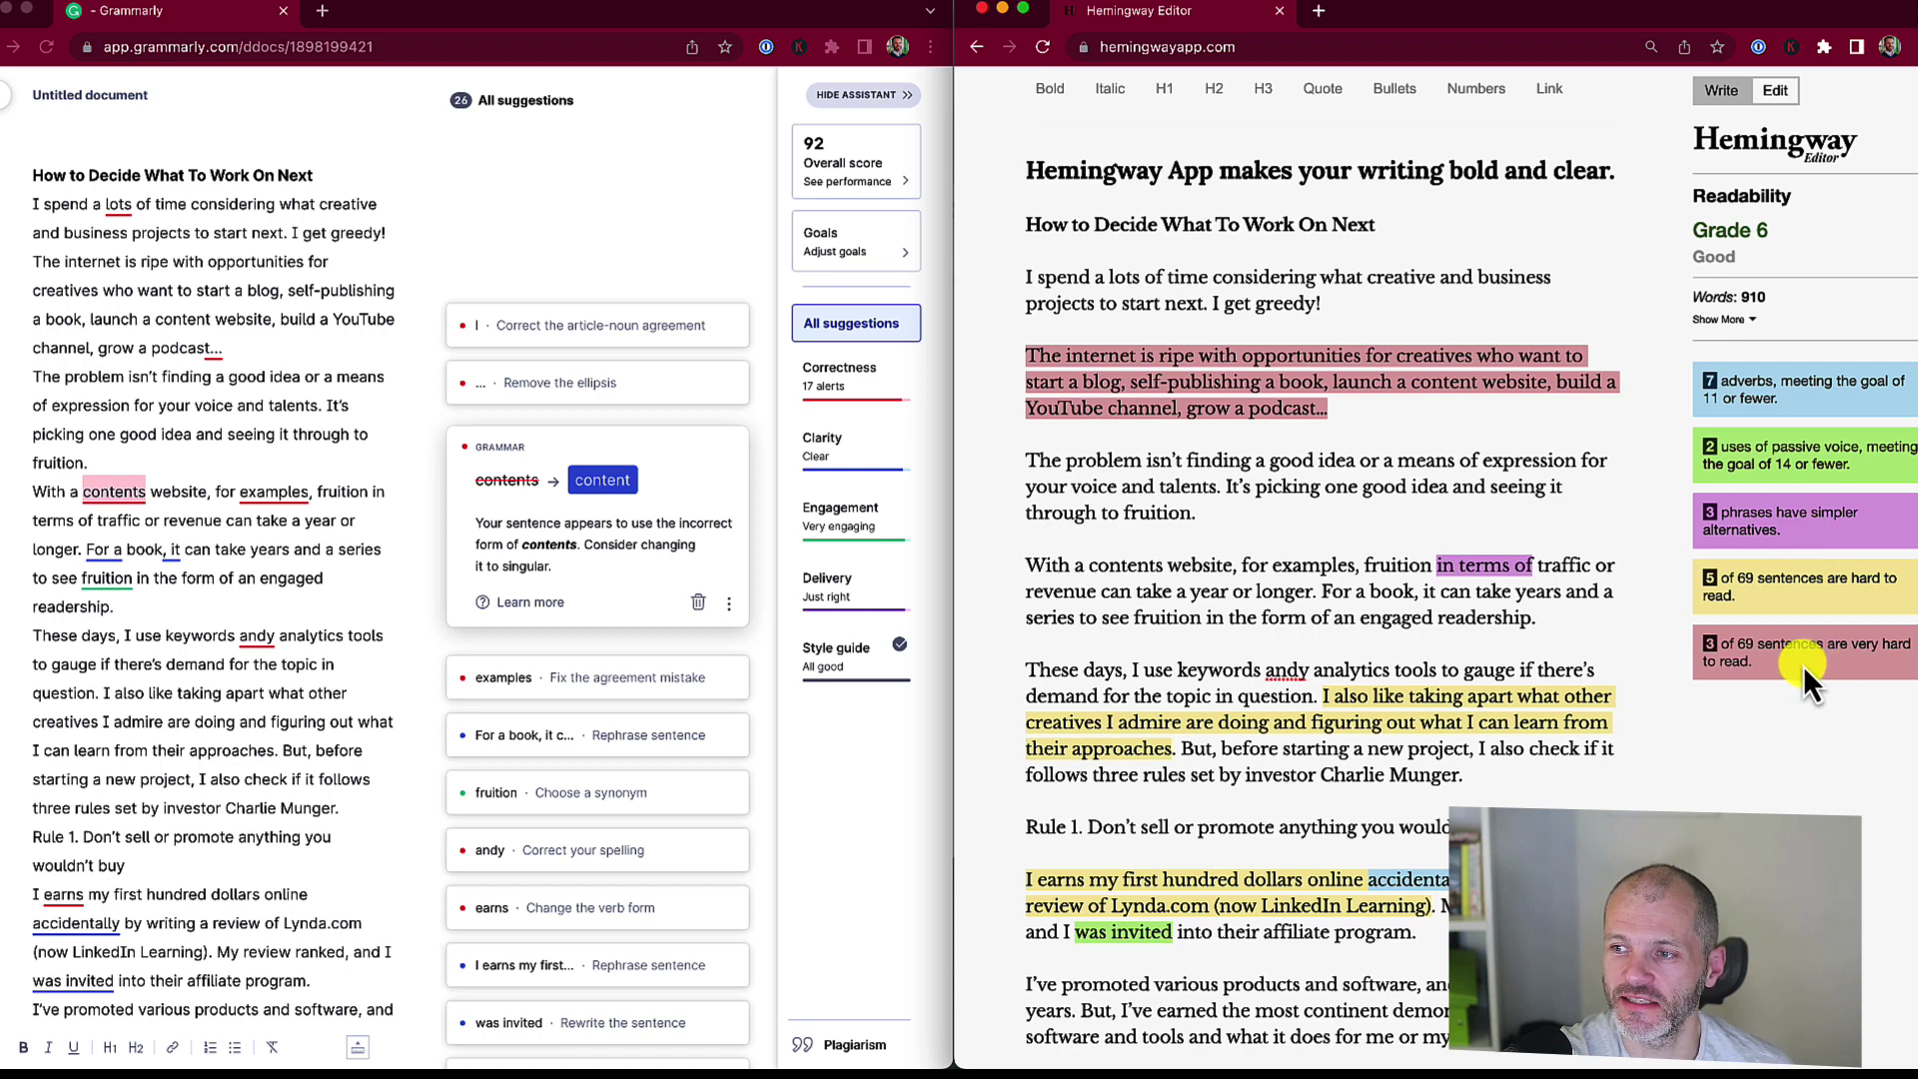
left_click(231, 328)
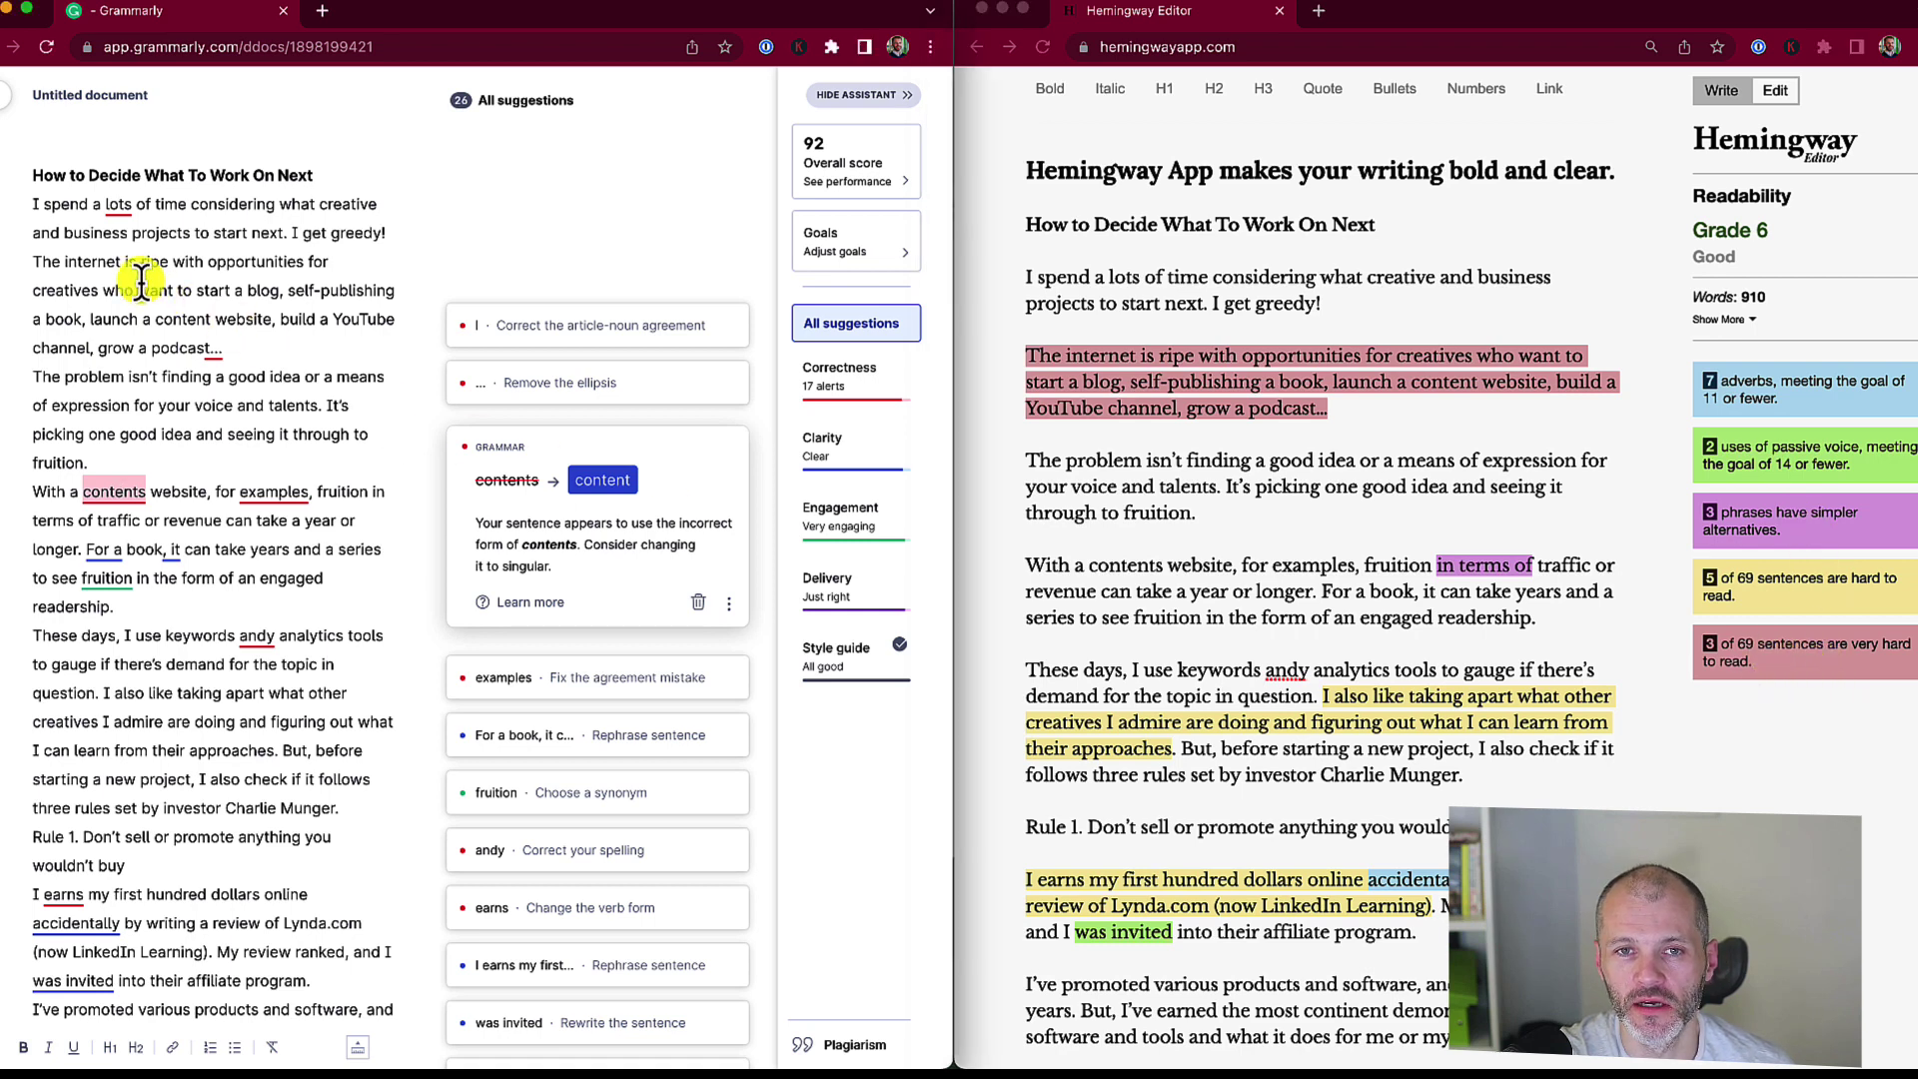
left_click(118, 204)
left_click(1156, 250)
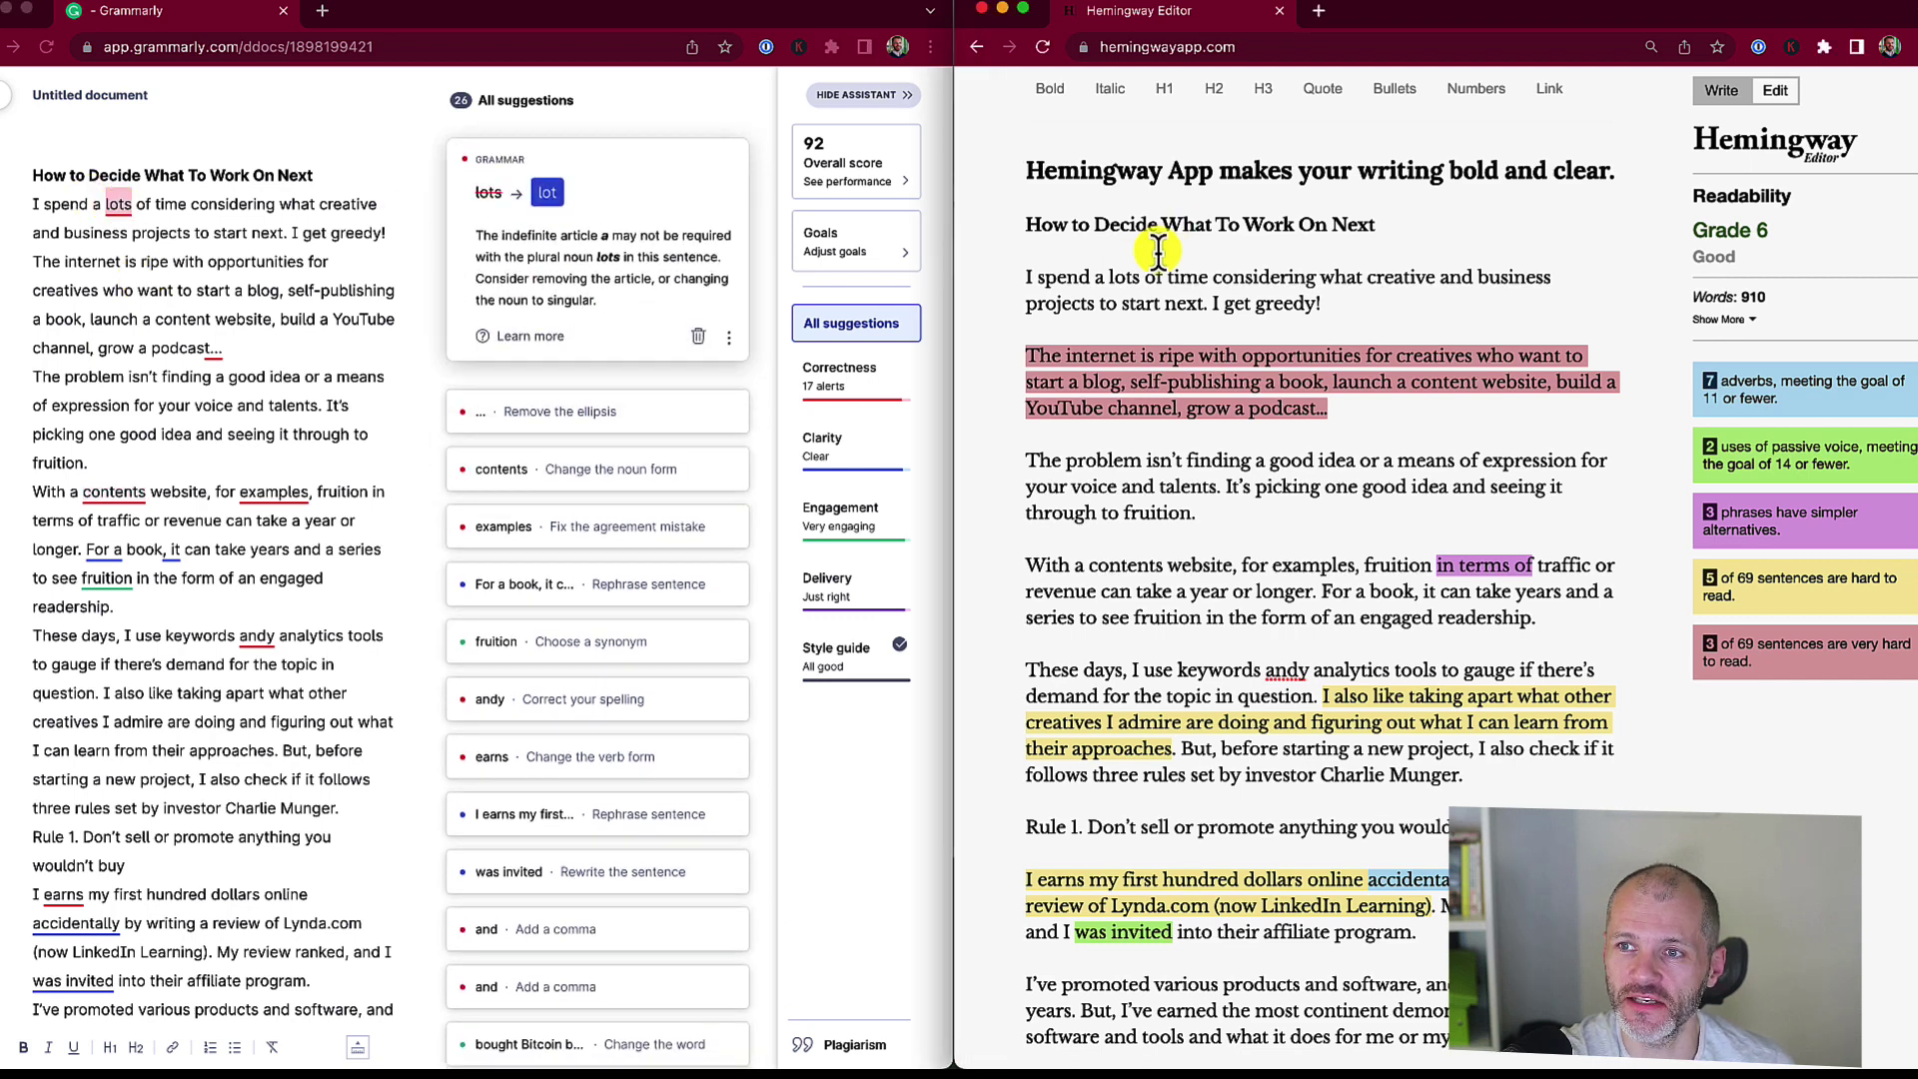
left_click_drag(1066, 277, 1239, 277)
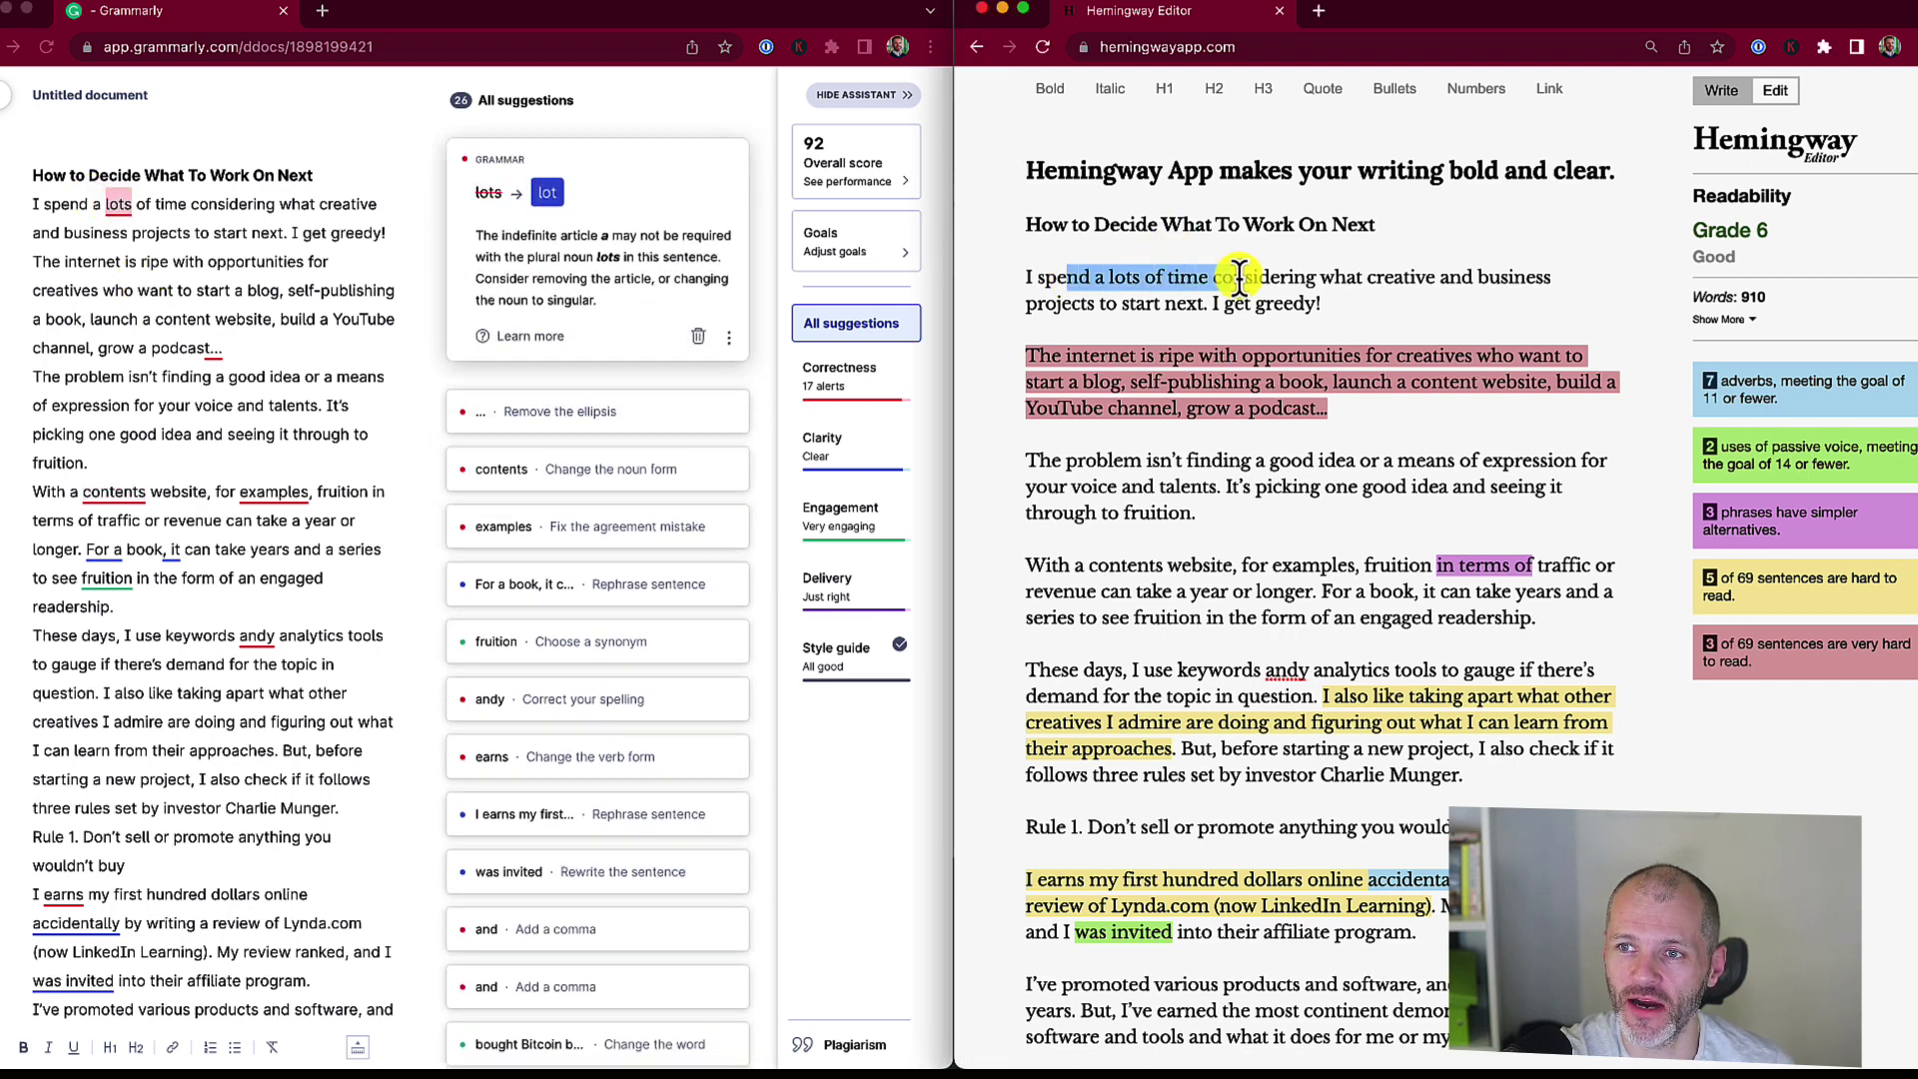
left_click(209, 262)
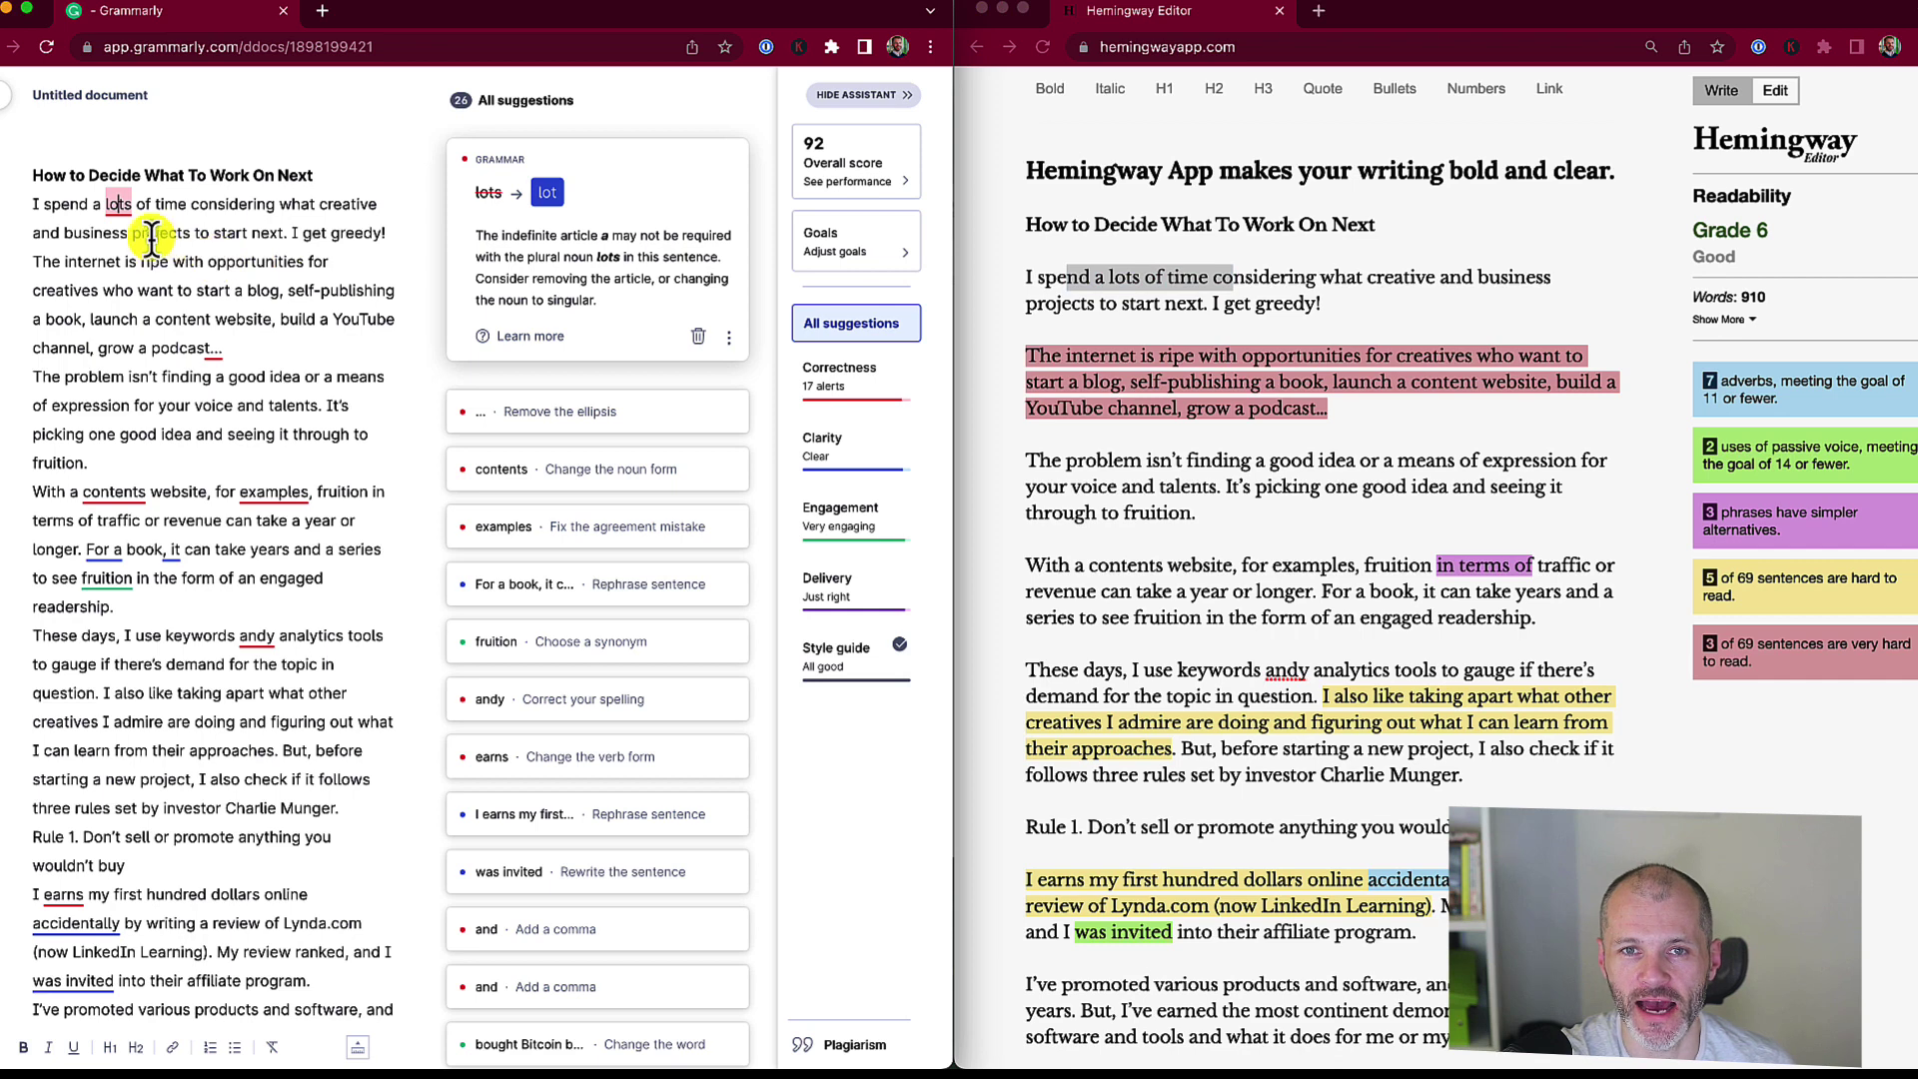
left_click(549, 195)
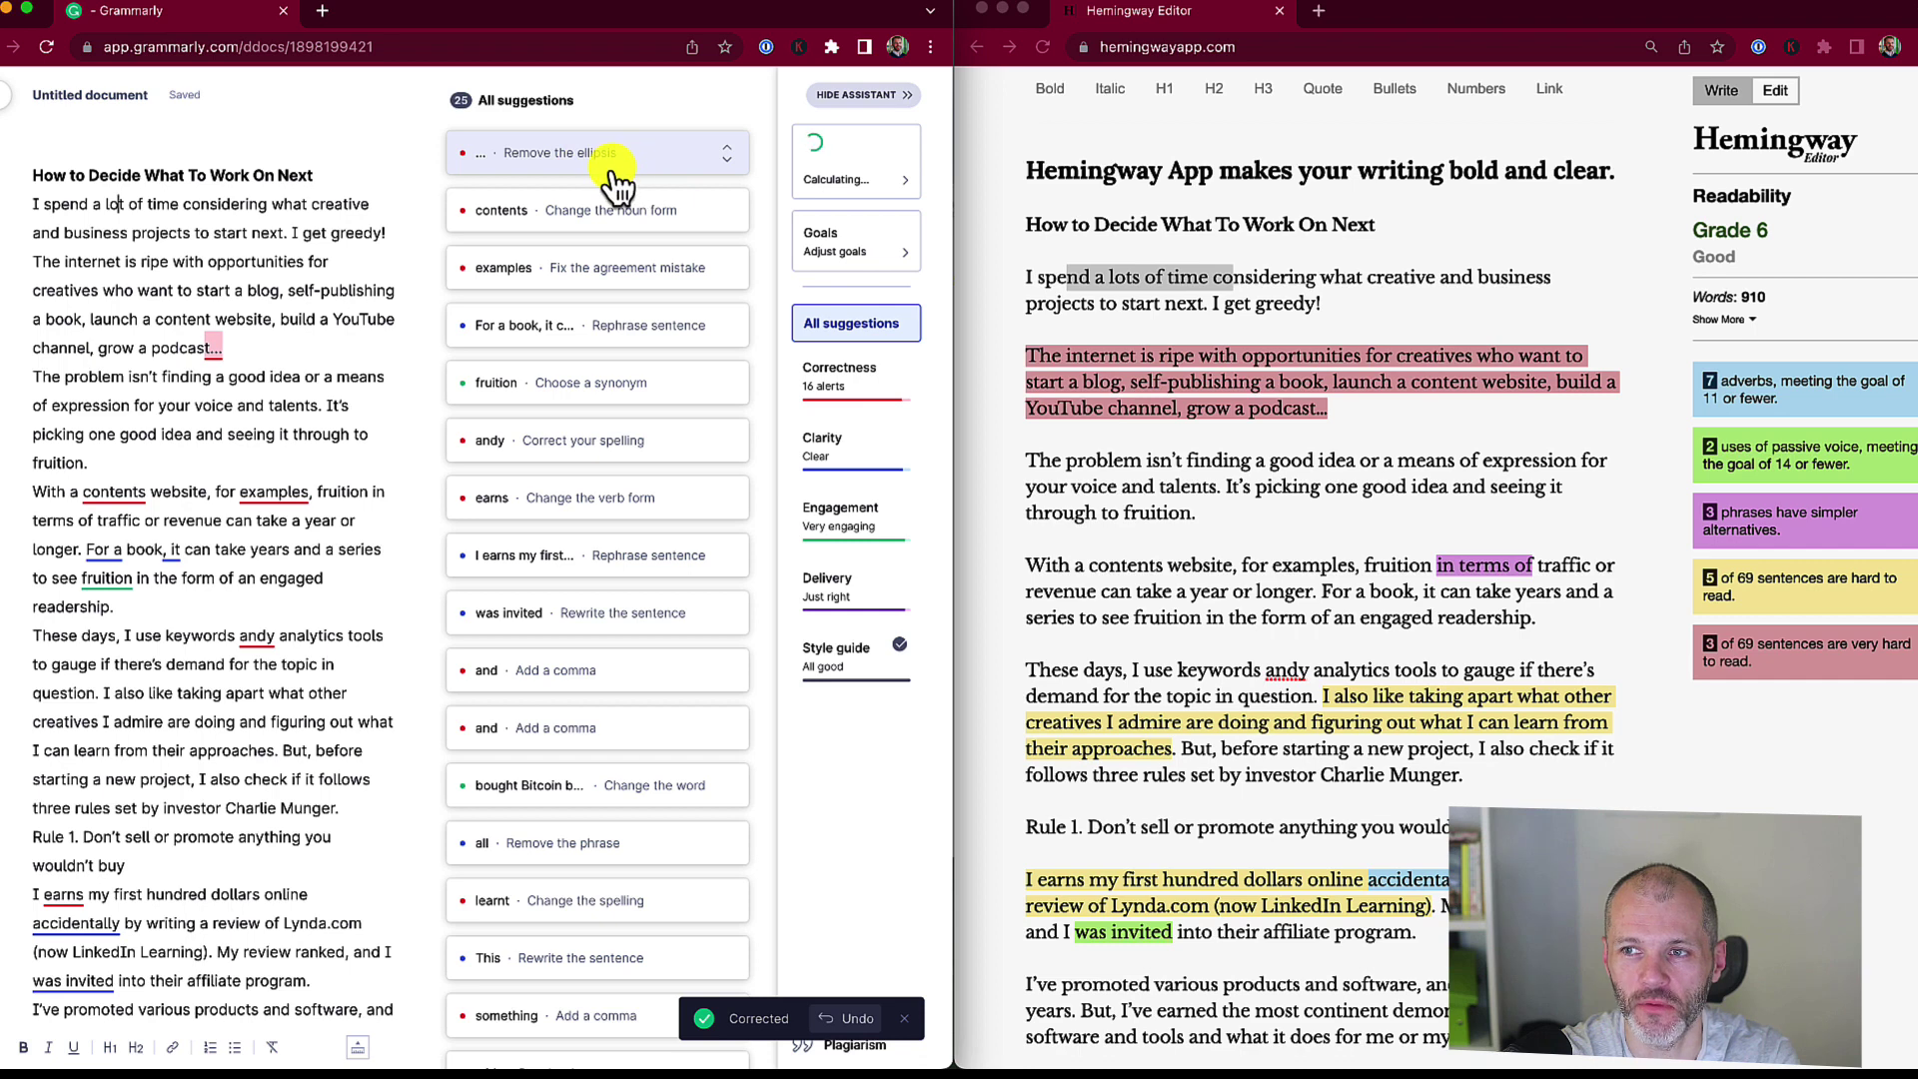
Highlight the red-marked sentence starting "The internet is ripe with opportunities" in Hemingway Editor
left_click(1207, 343)
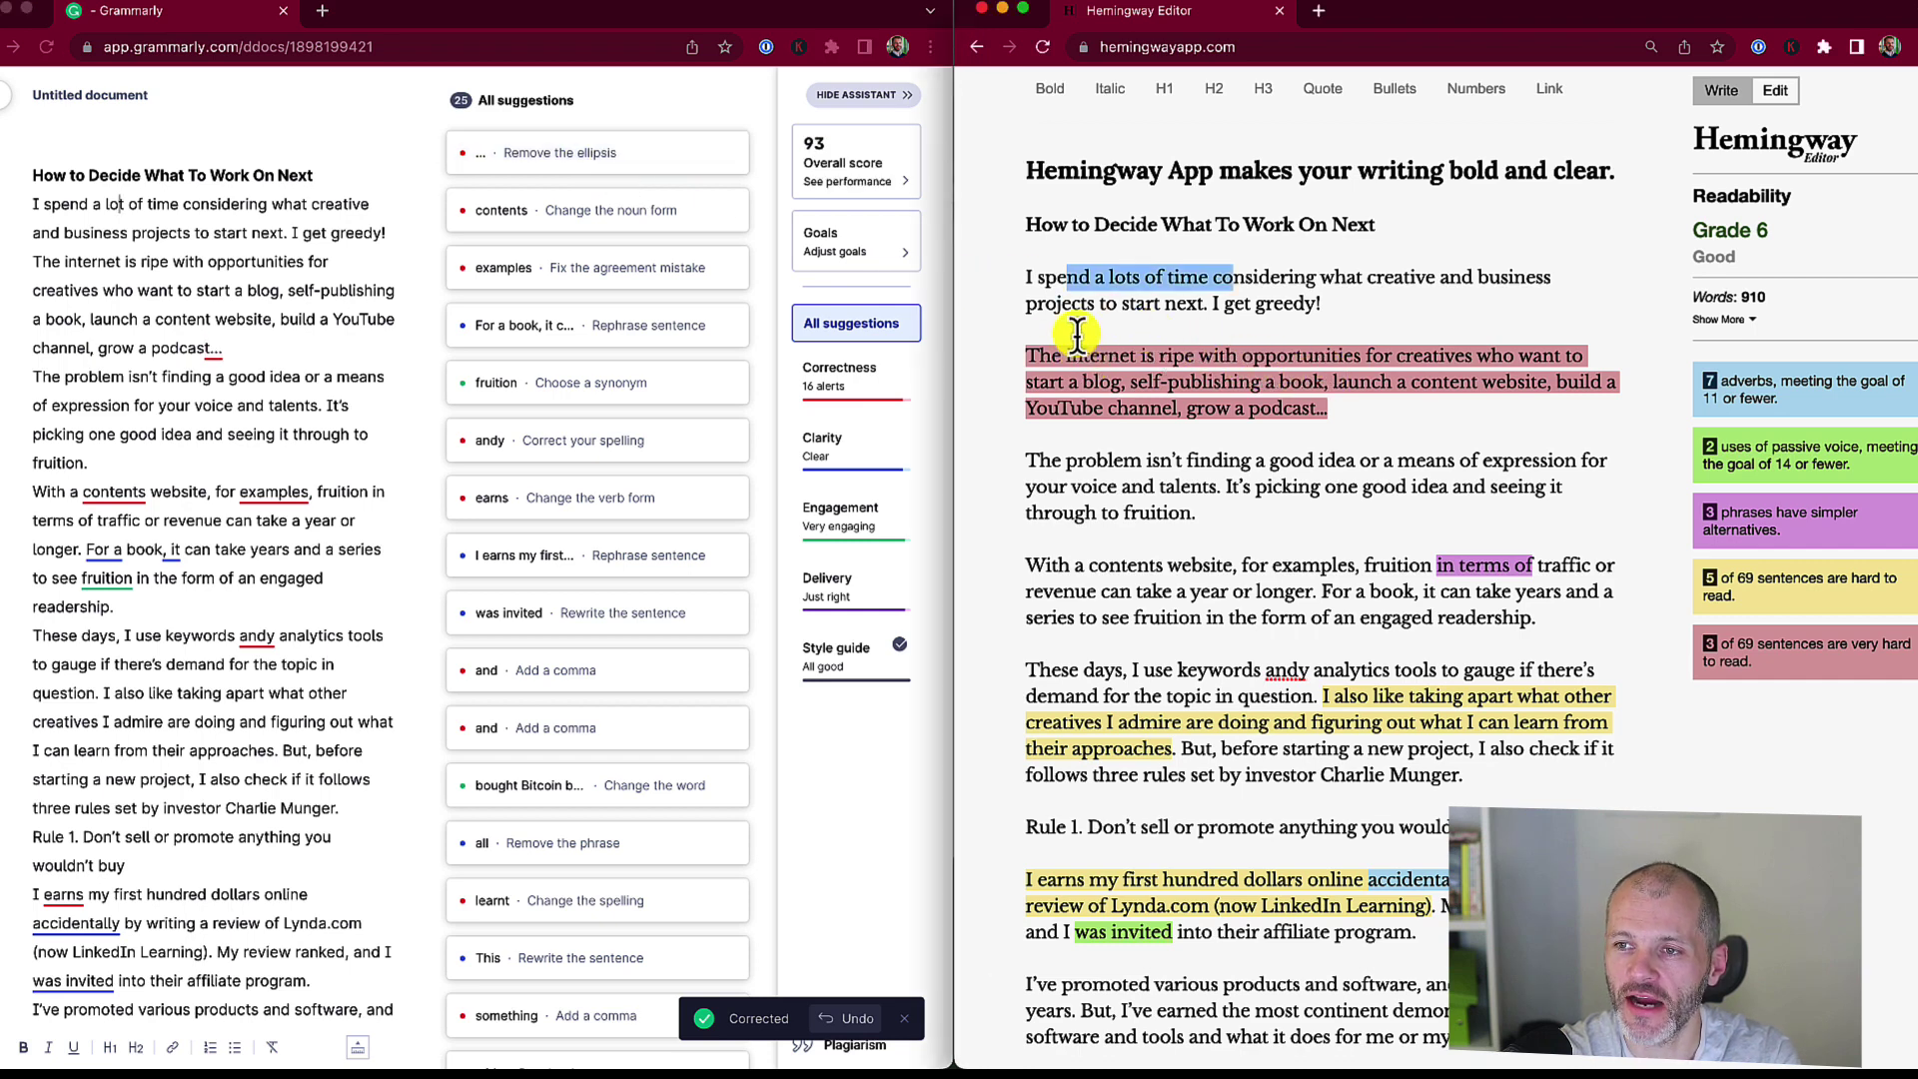
left_click_drag(1029, 328, 1408, 410)
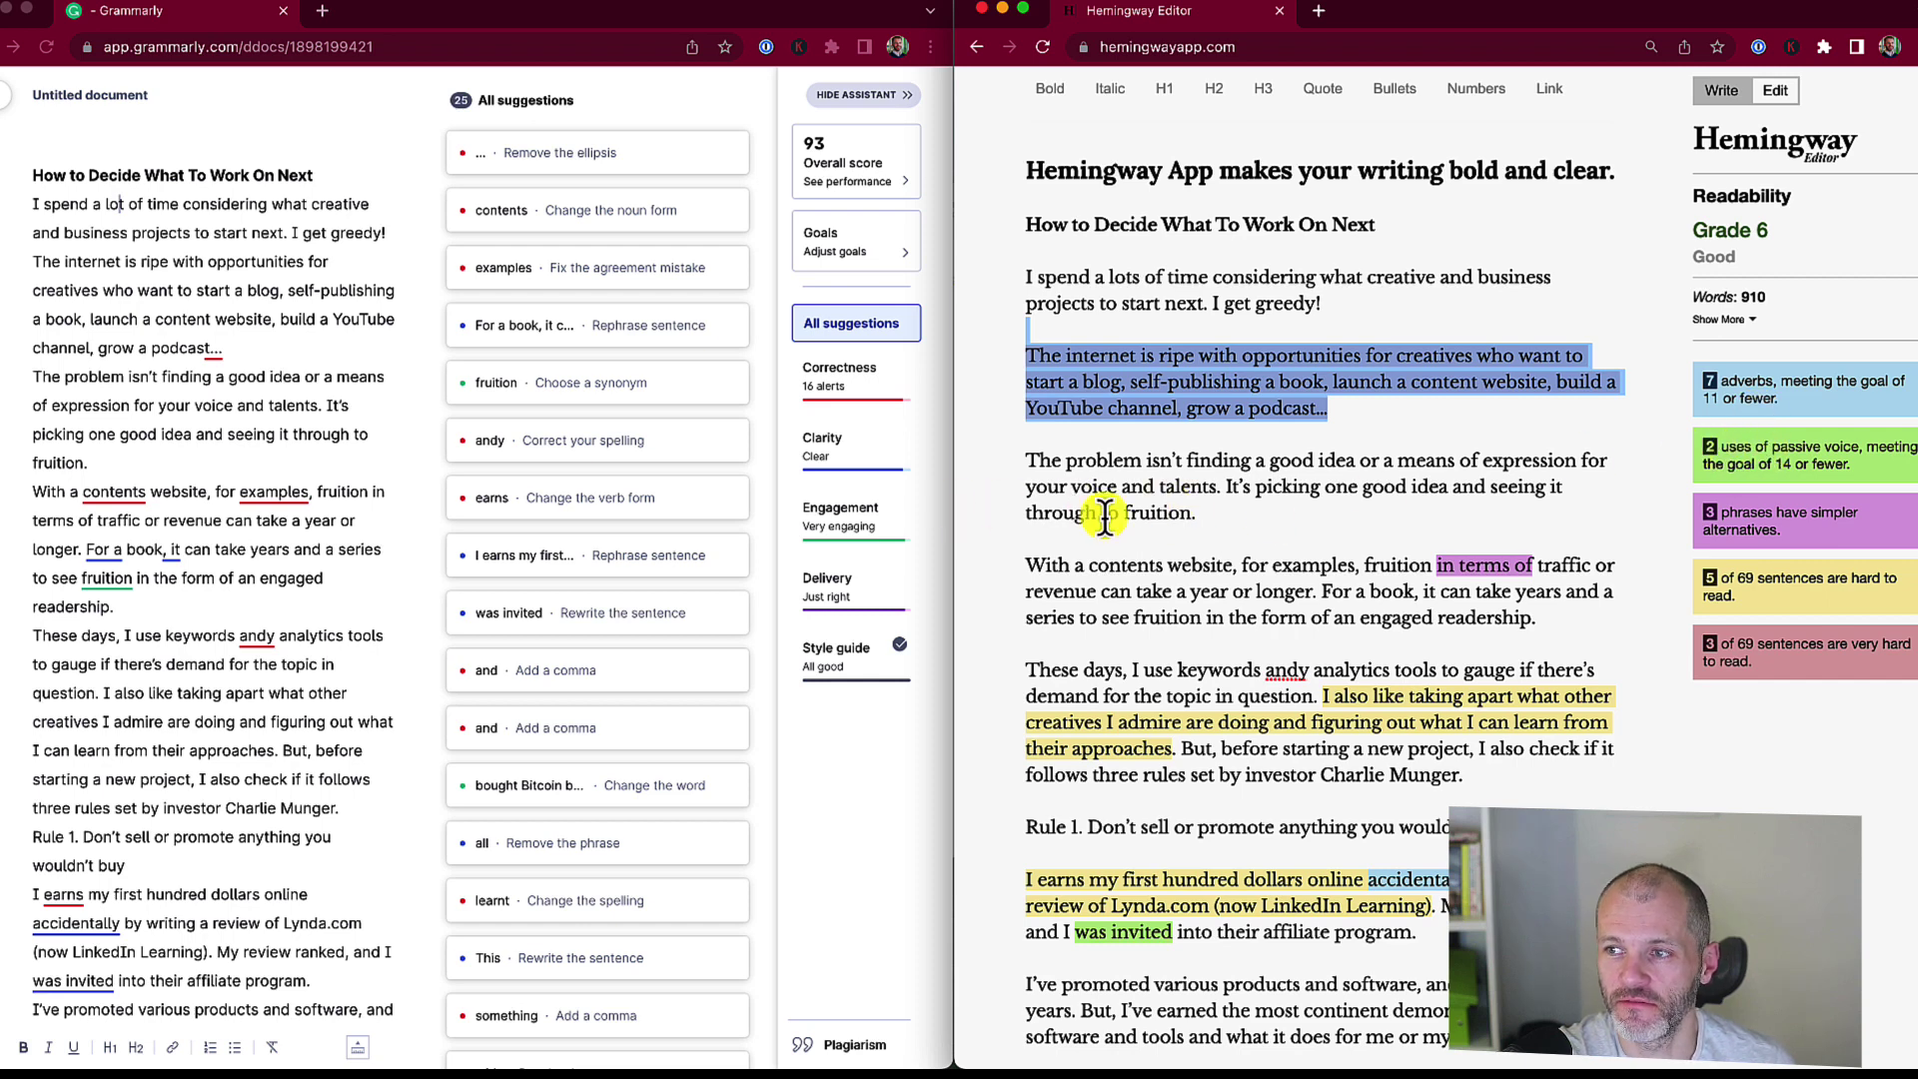
left_click_drag(1333, 414, 1005, 365)
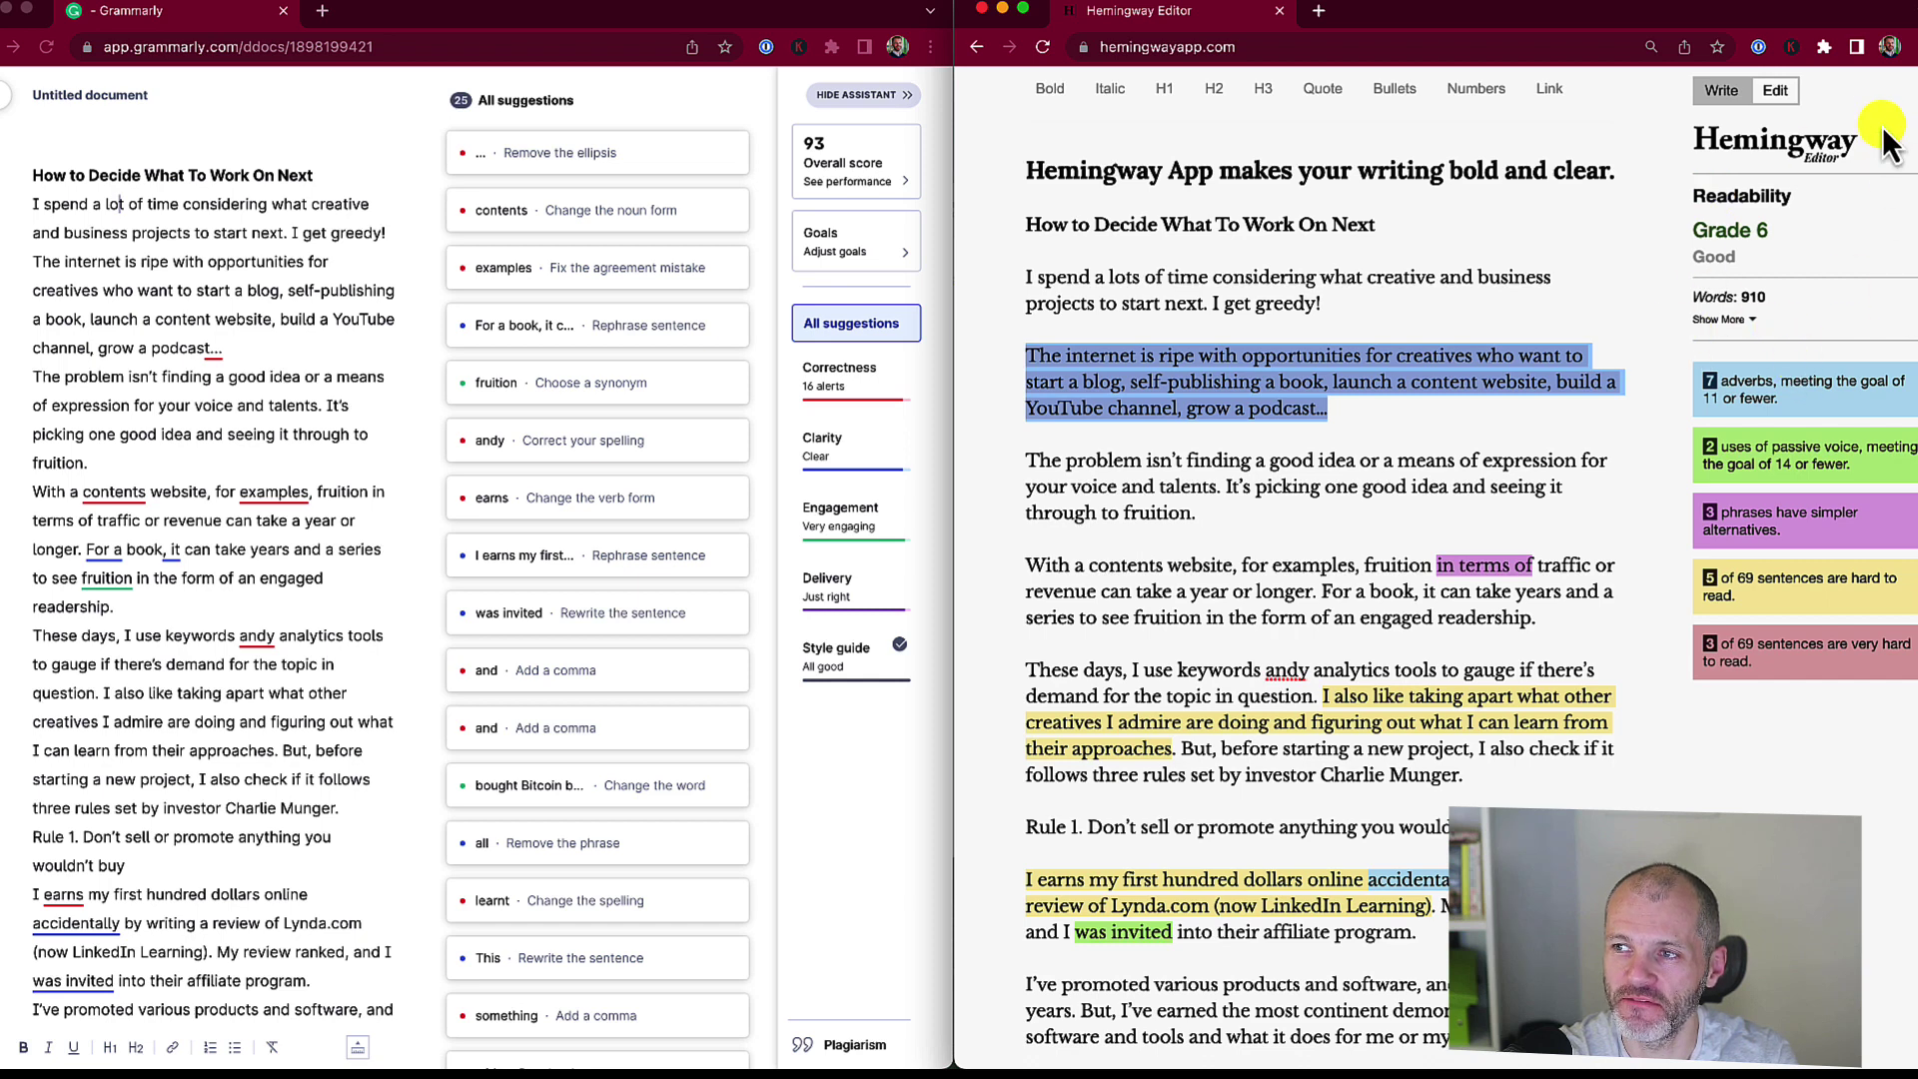
View Grammarly's Clarity suggestions and inspect Hemingway's hint for the purple phrase "in terms of"
left_click(742, 591)
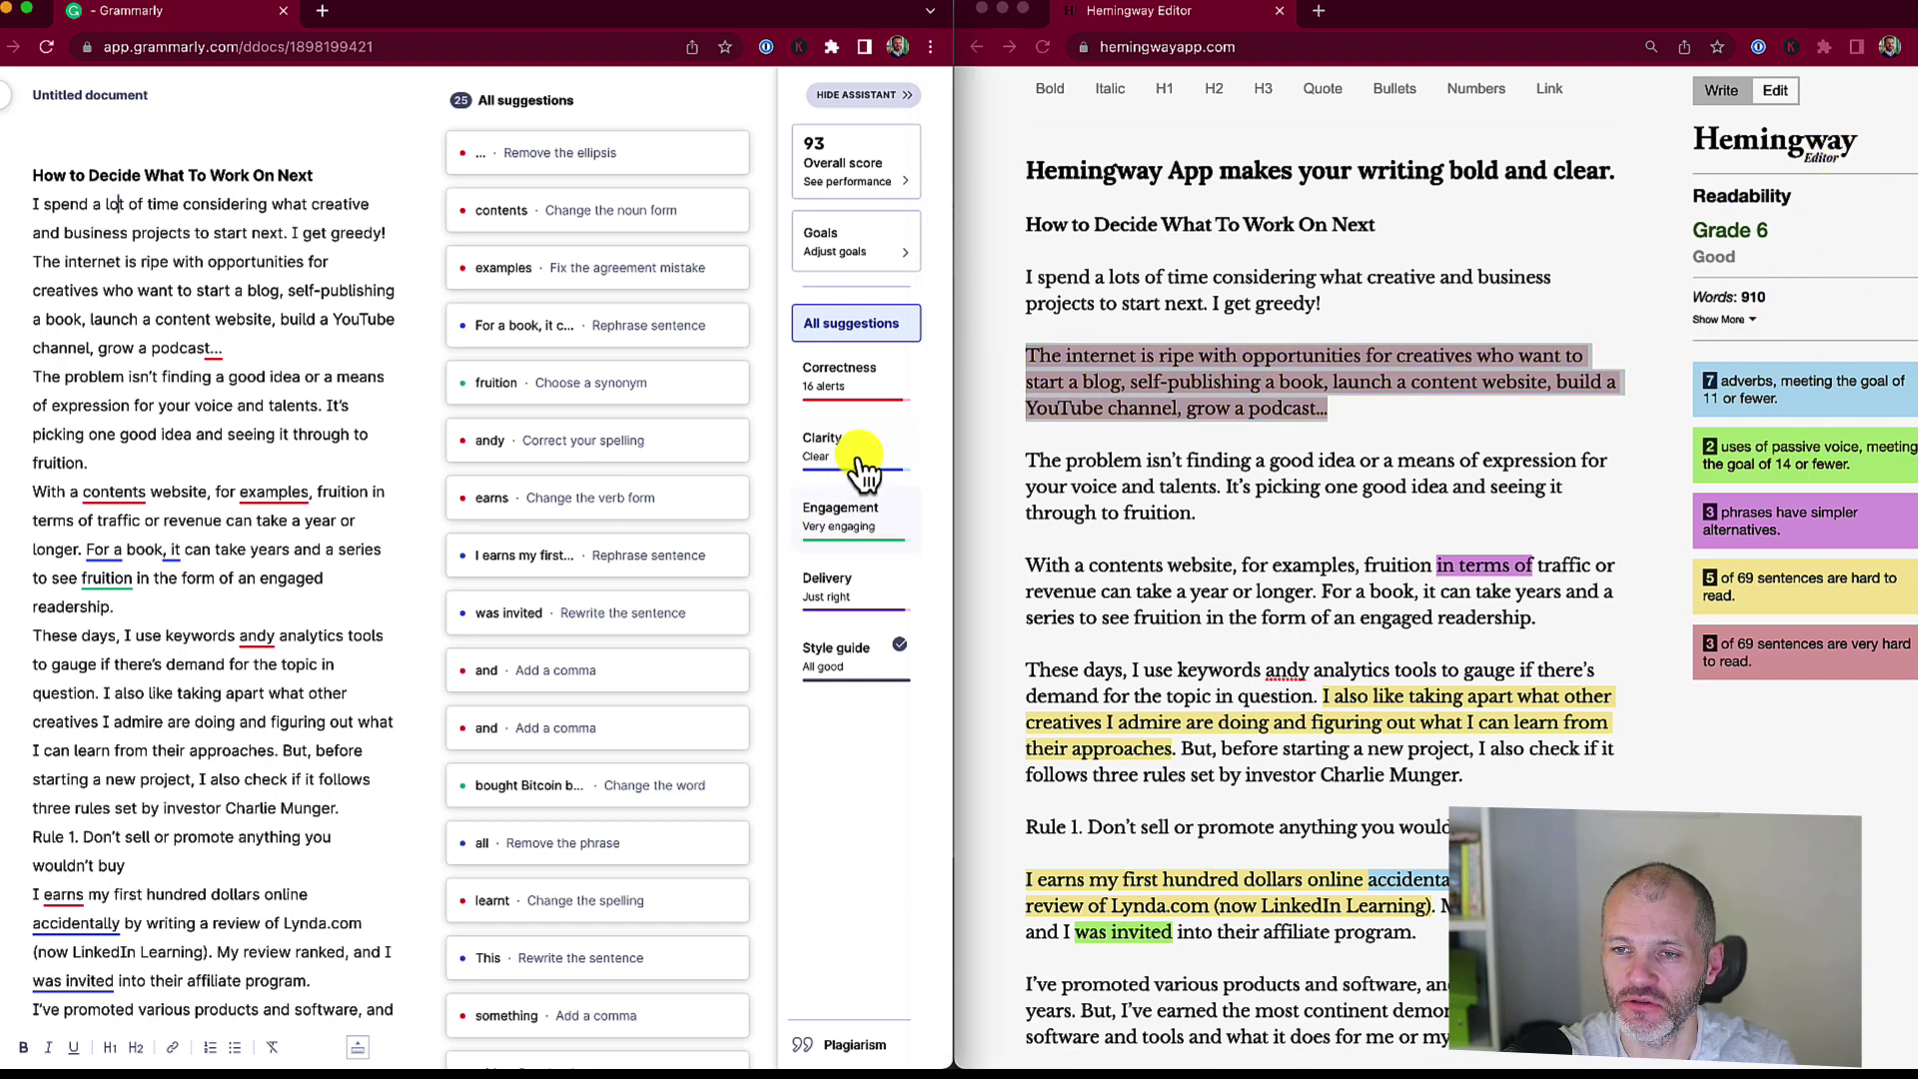
left_click(864, 462)
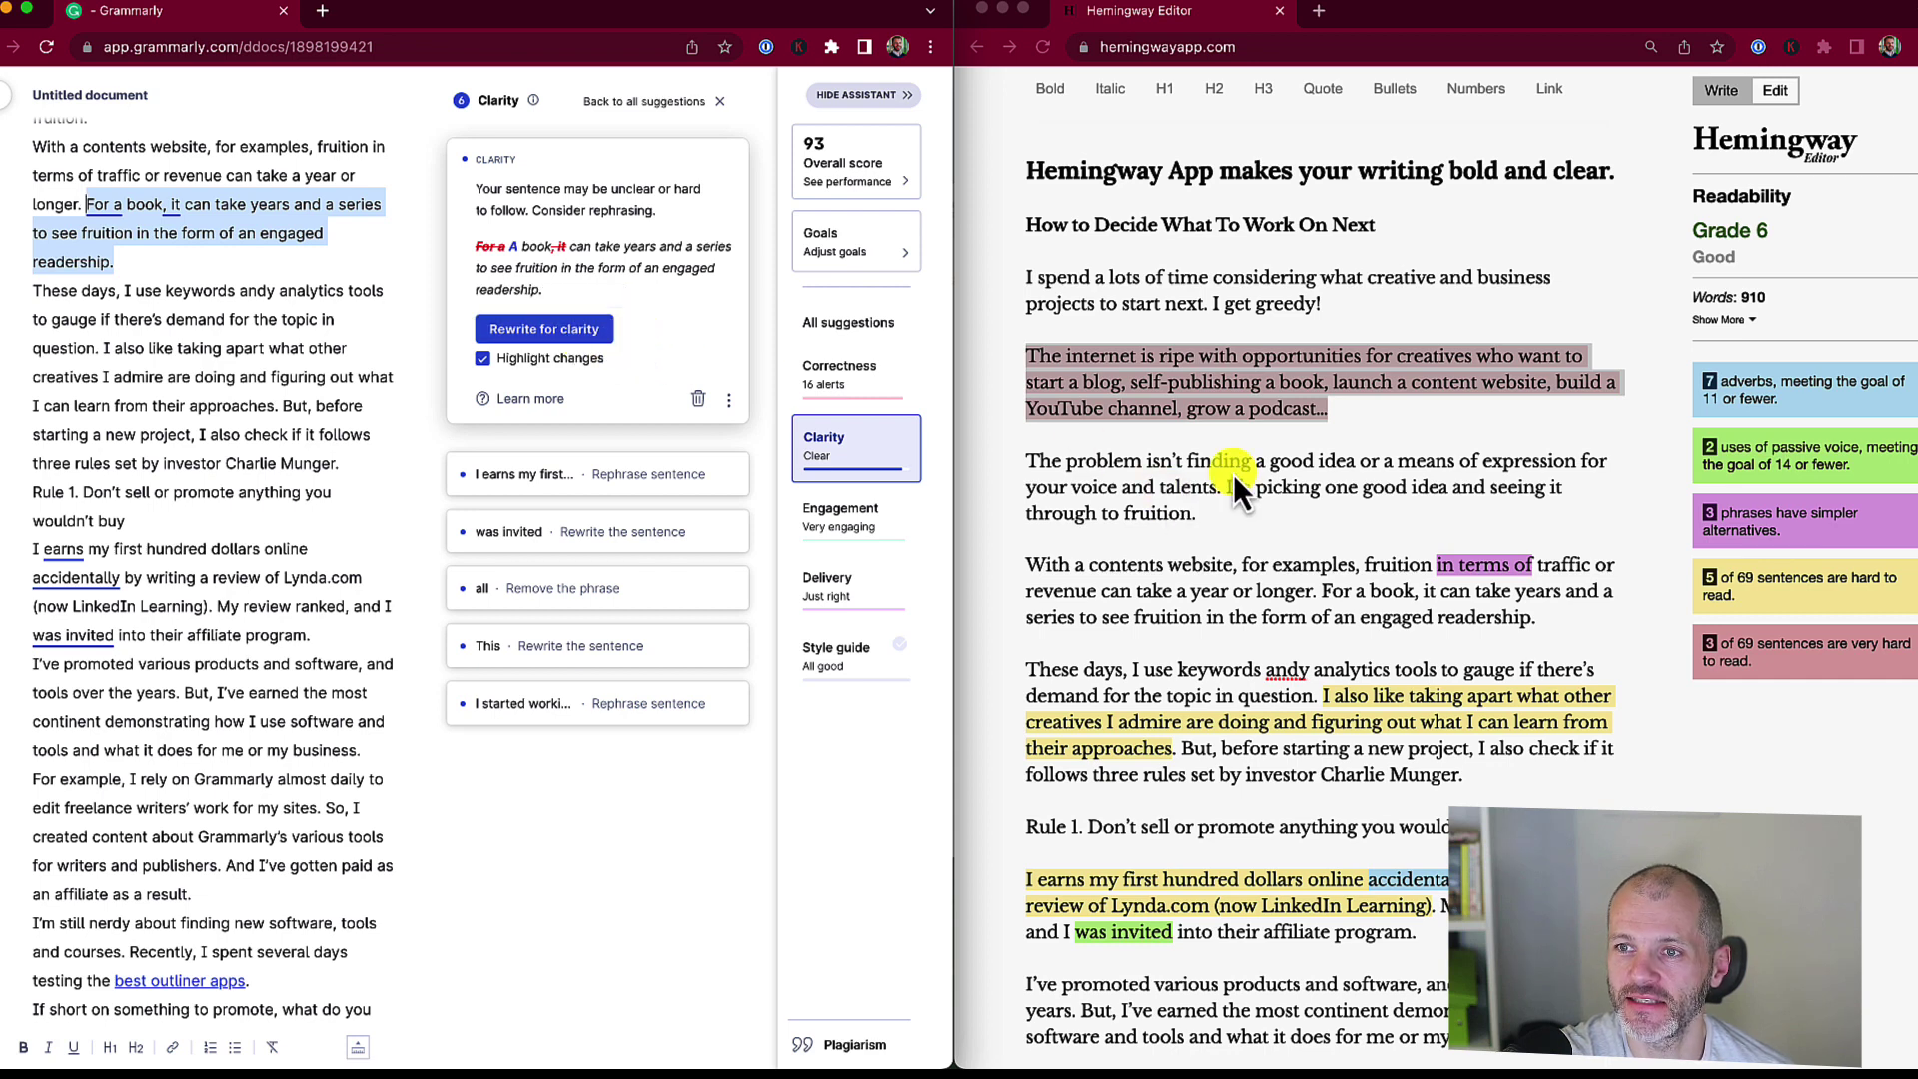
scroll(1236, 509, "down", 3)
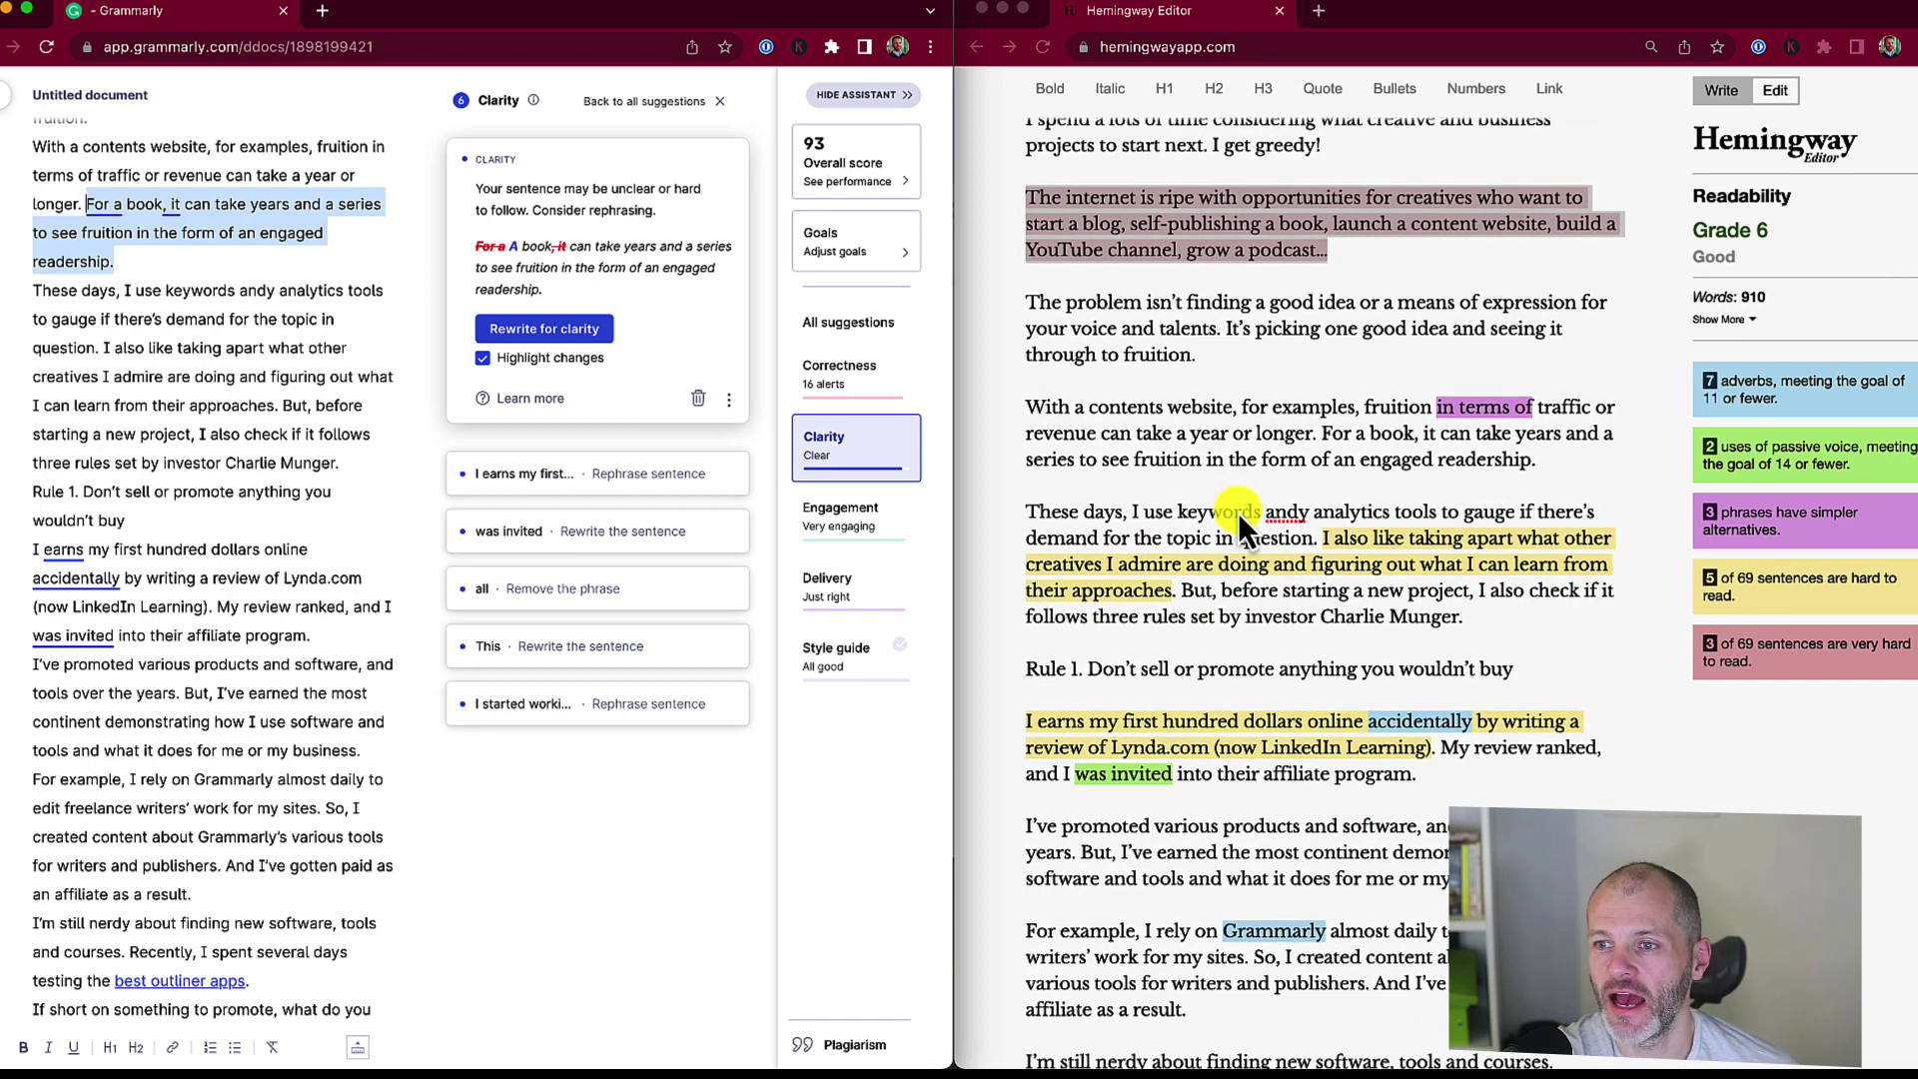
left_click(1238, 514)
left_click_drag(1442, 406, 1541, 412)
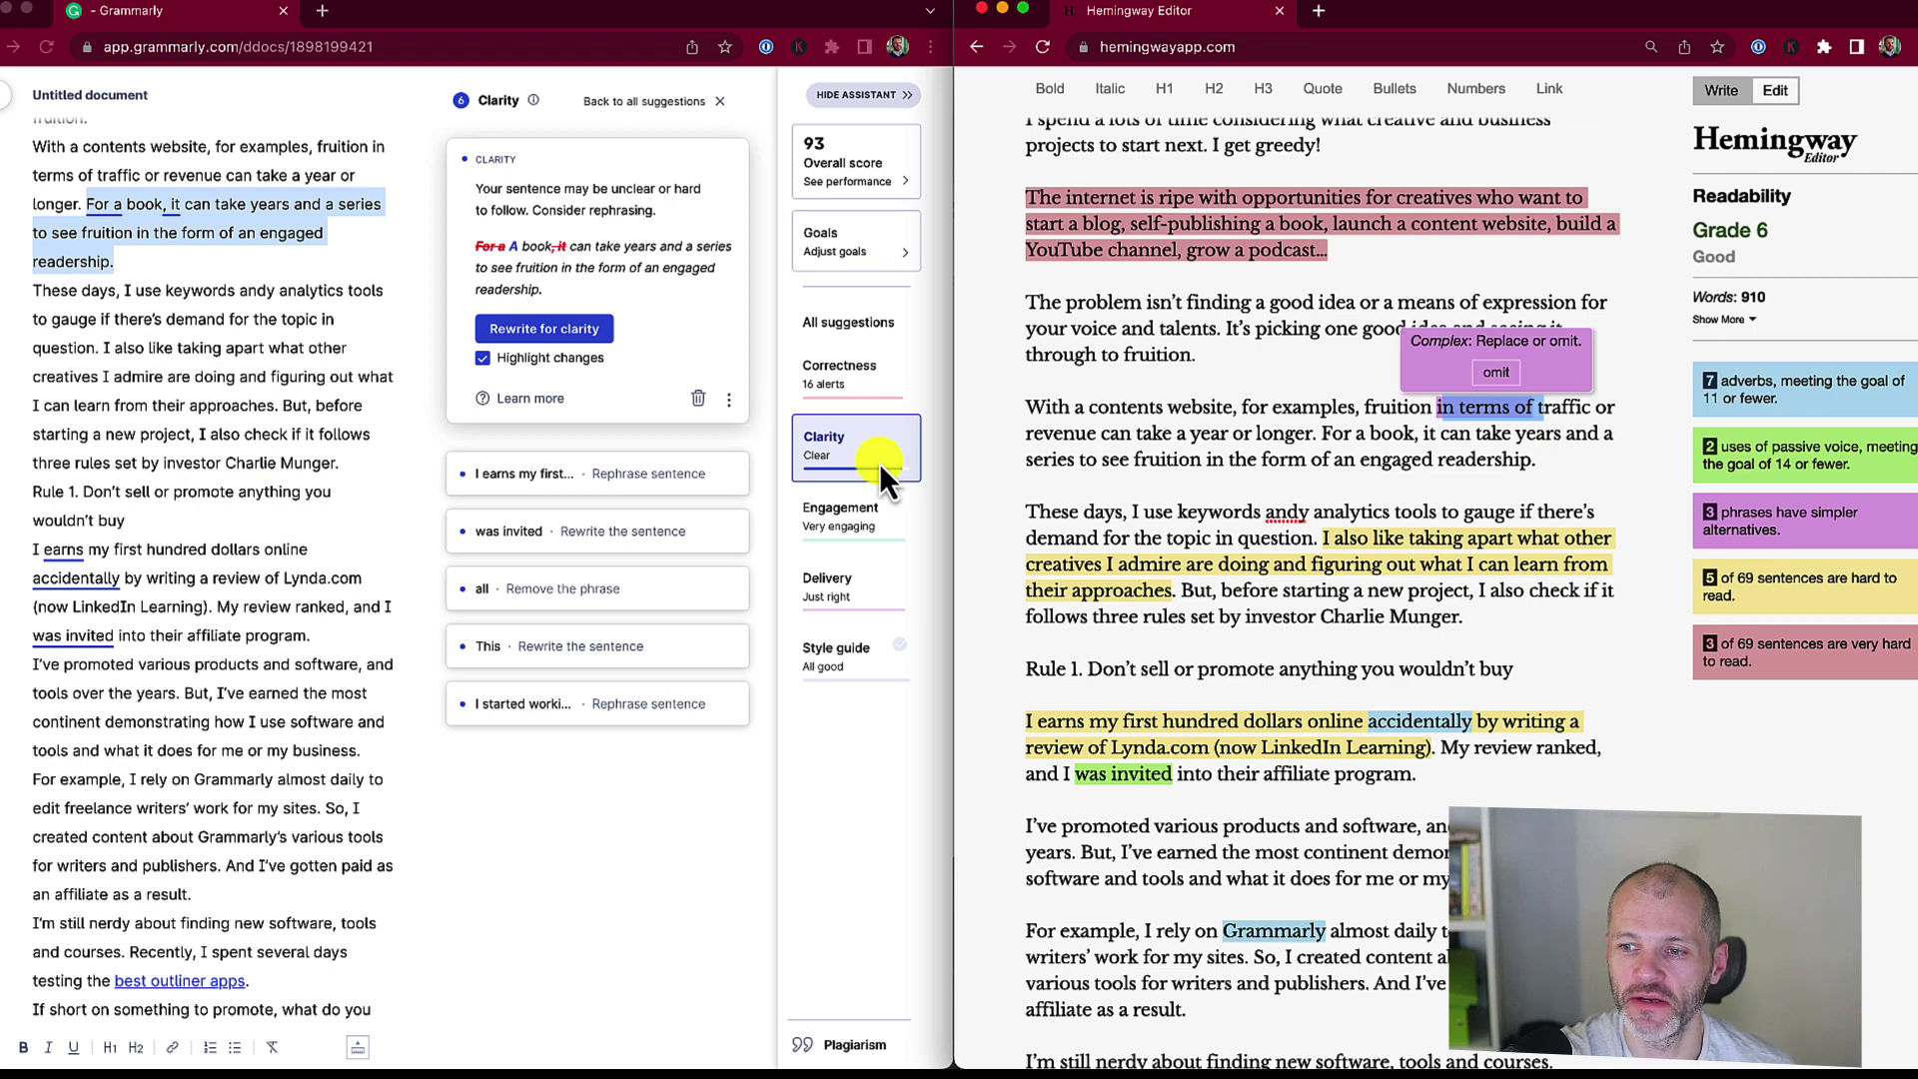
Review the remaining Clarity suggestions and view Grammarly's Engagement, Delivery and Style guide categories
scroll(543, 752, "down", 2)
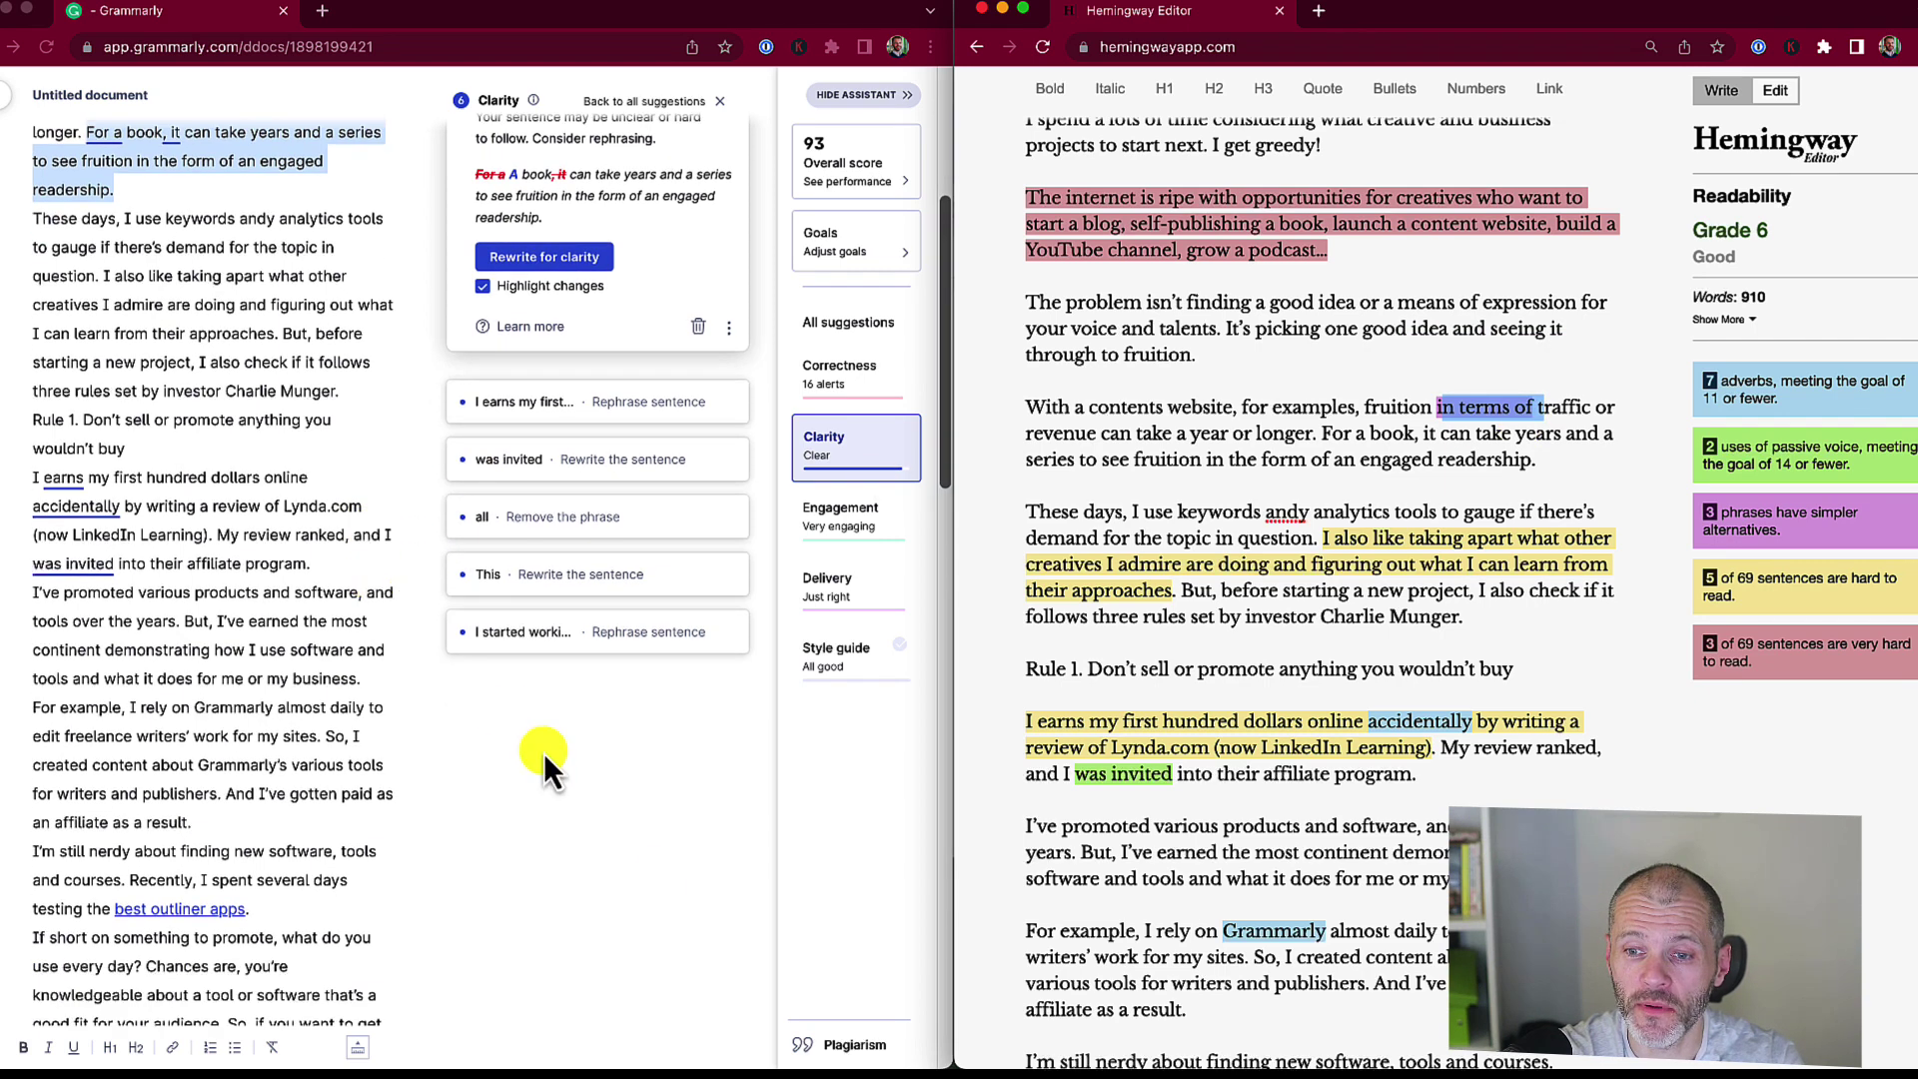
left_click(851, 530)
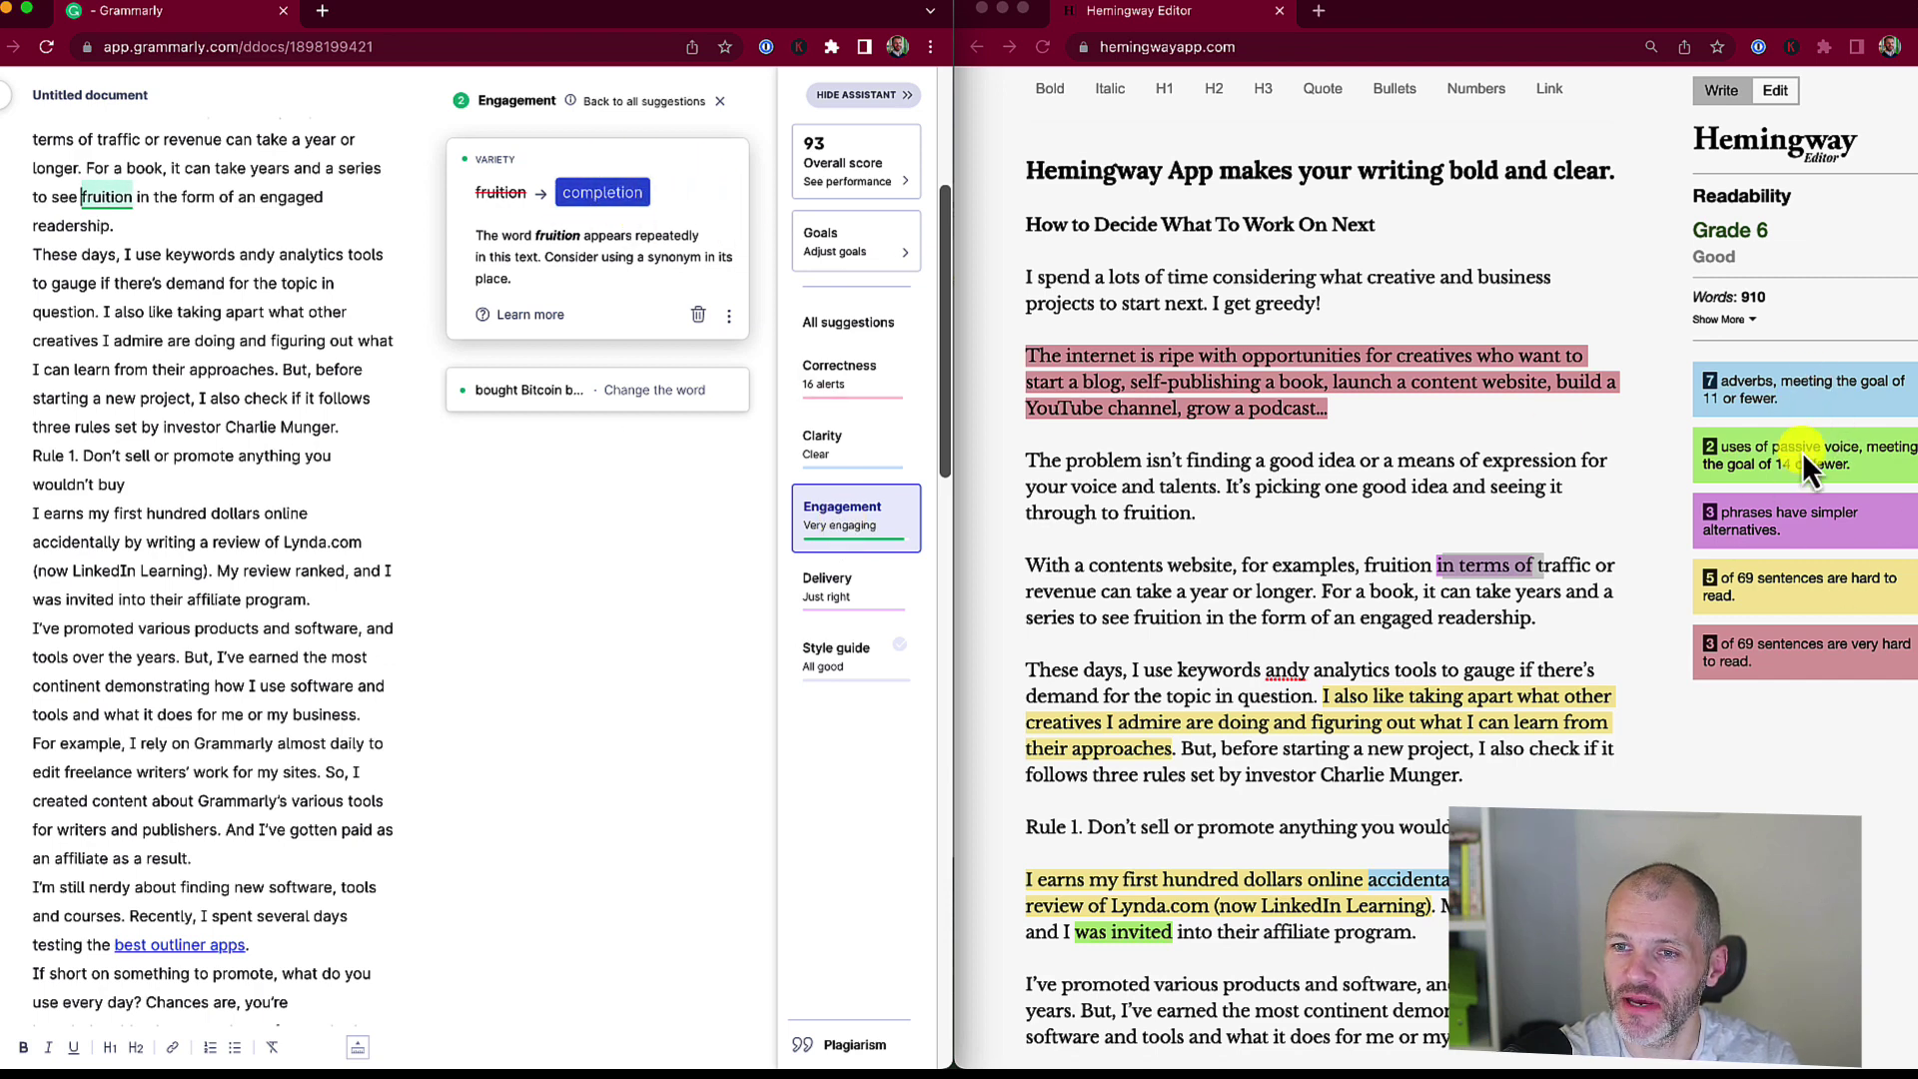
left_click(839, 585)
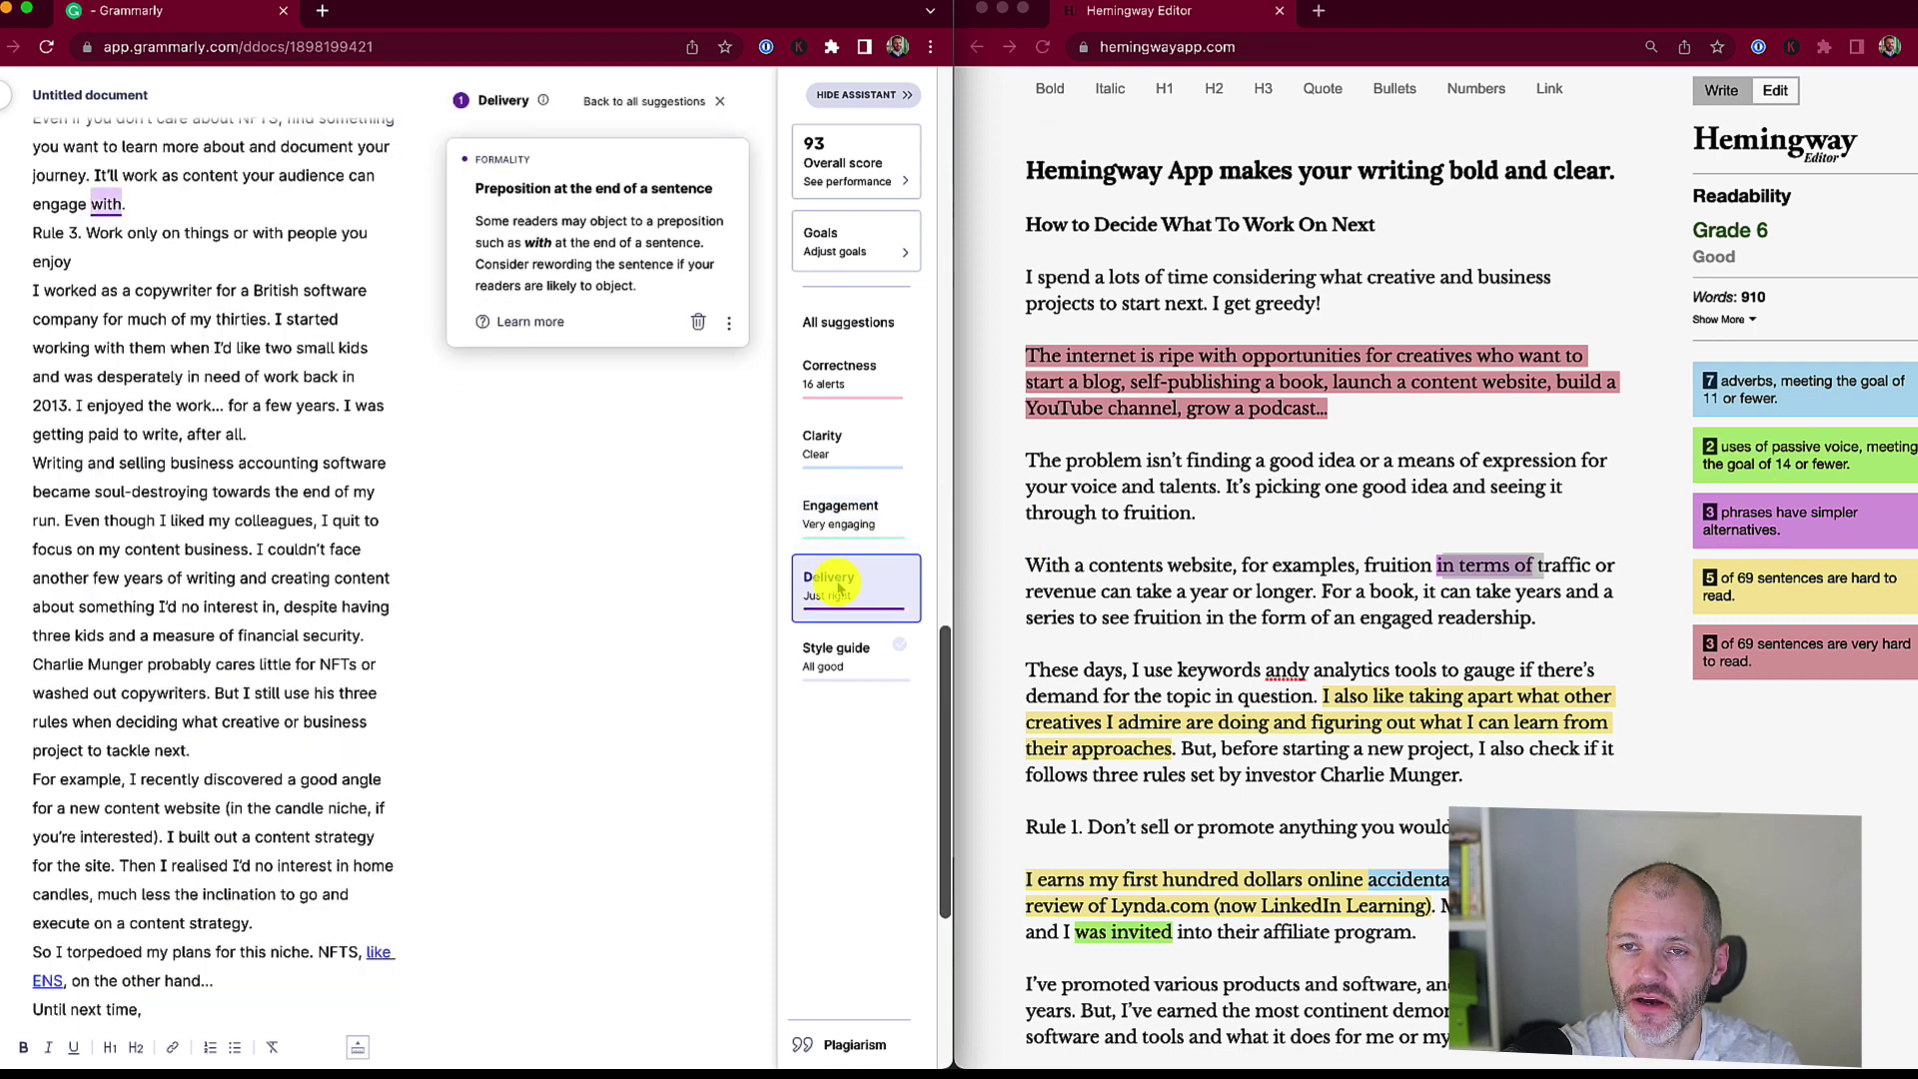
left_click(839, 659)
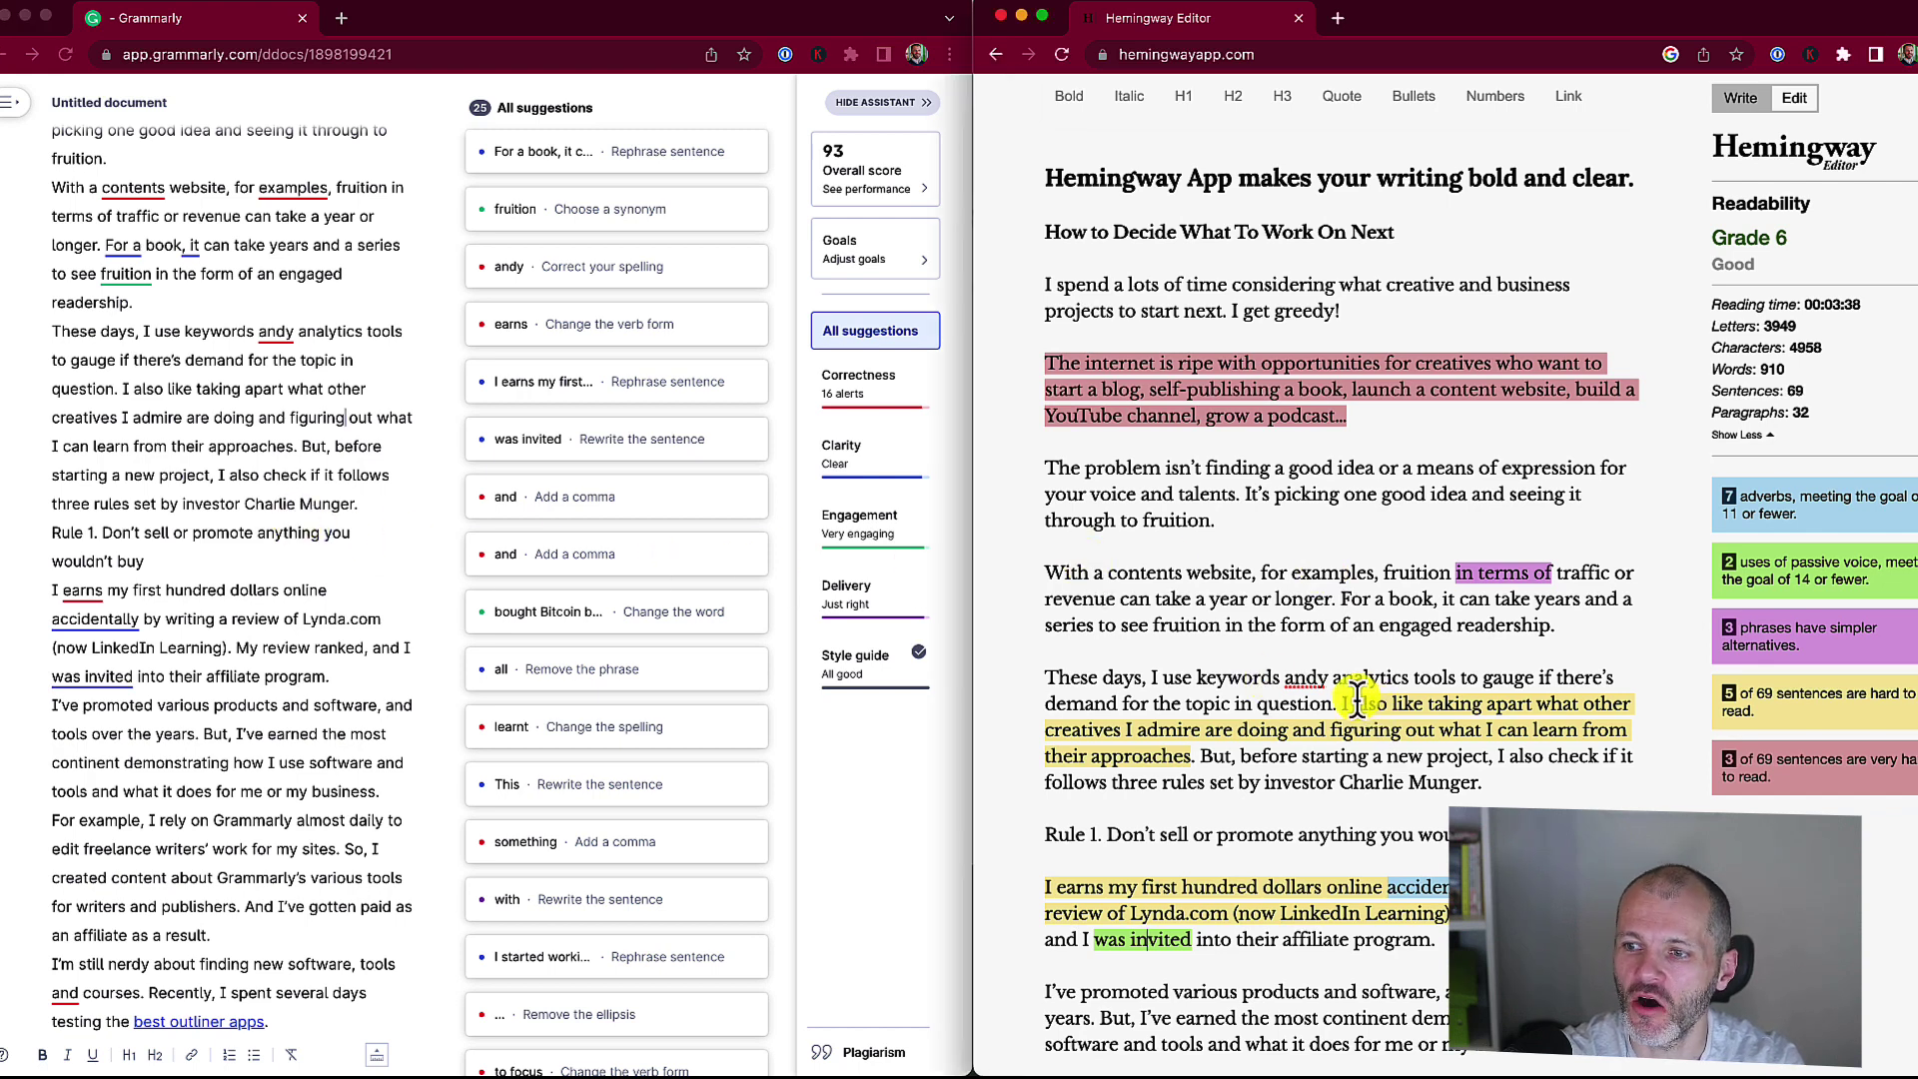
Highlight Hemingway's yellow sentence starting "I also like taking apart what other creatives" and locate the same sentence in Grammarly
mouse_move(1351, 705)
left_mouse_down()
mouse_move(1596, 709)
mouse_move(1148, 732)
mouse_move(1638, 744)
mouse_move(1189, 756)
mouse_move(1387, 711)
left_mouse_up()
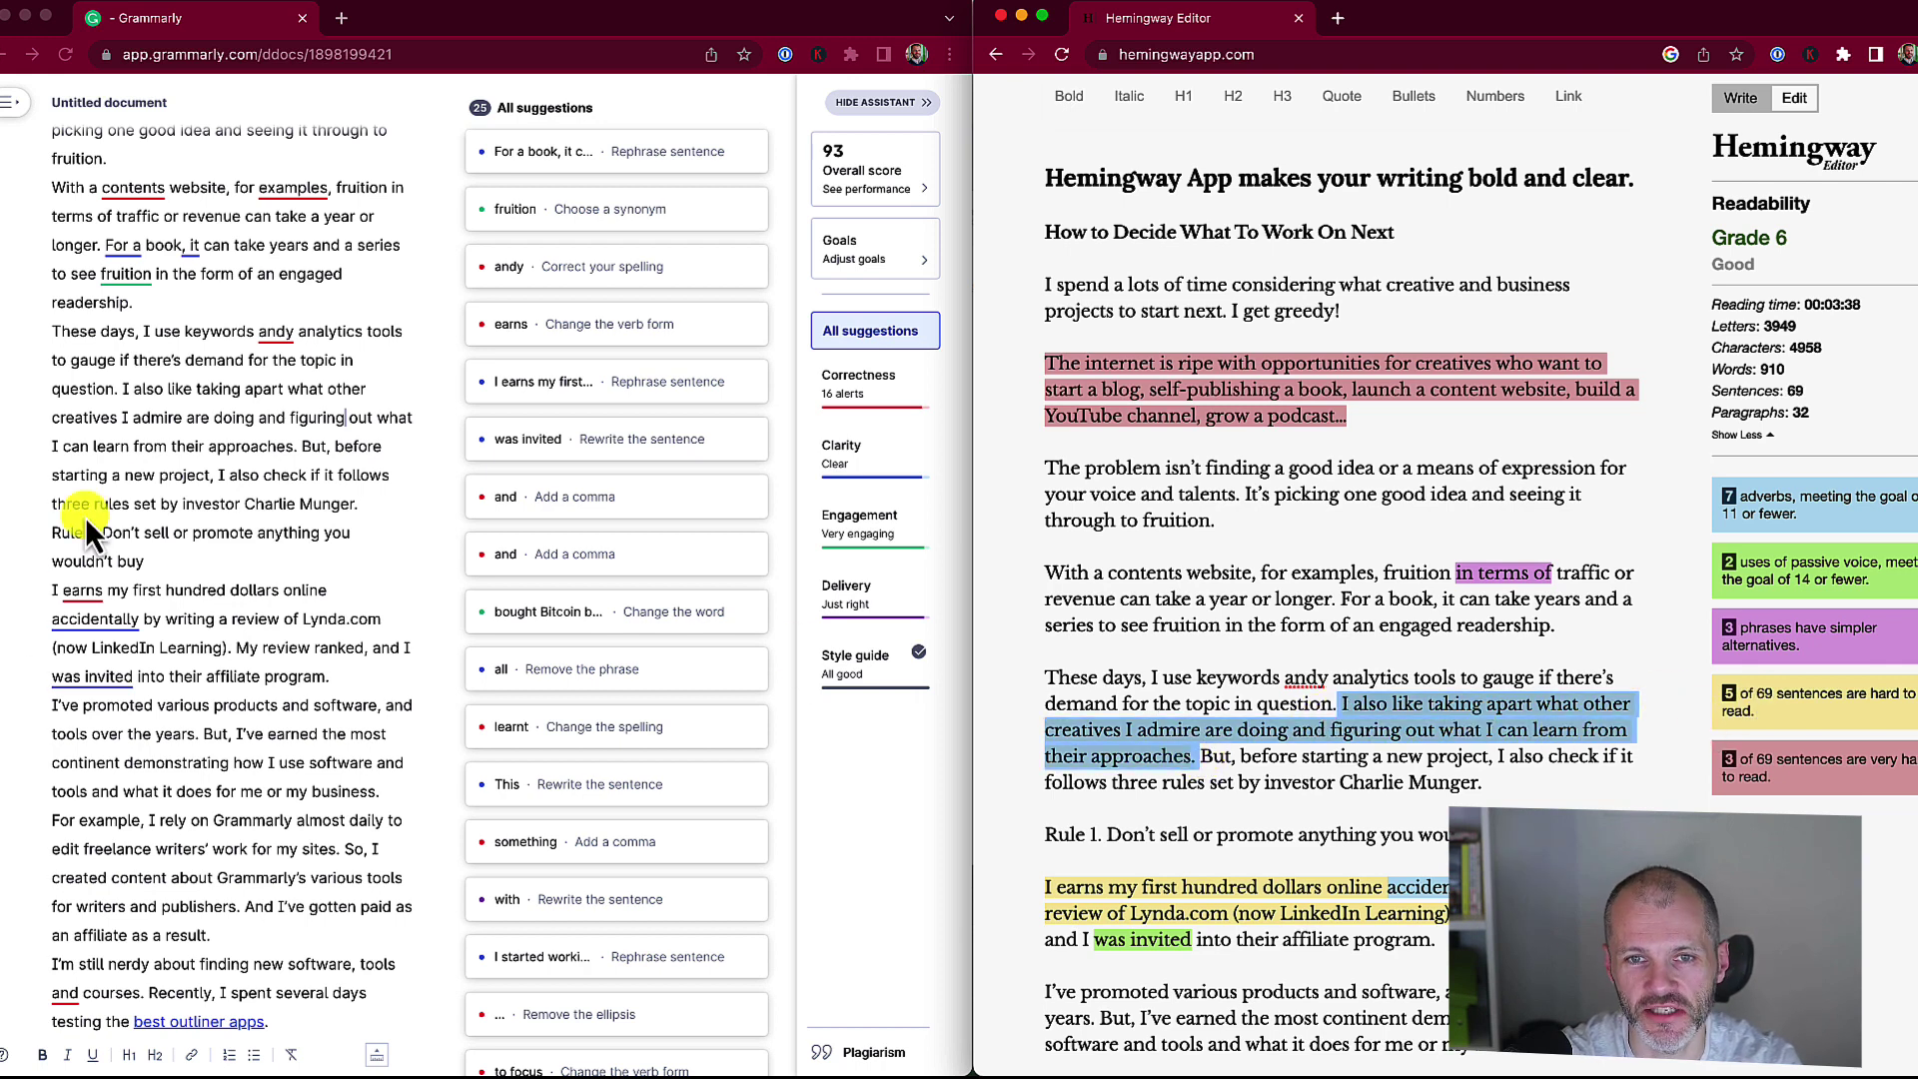
left_click(145, 446)
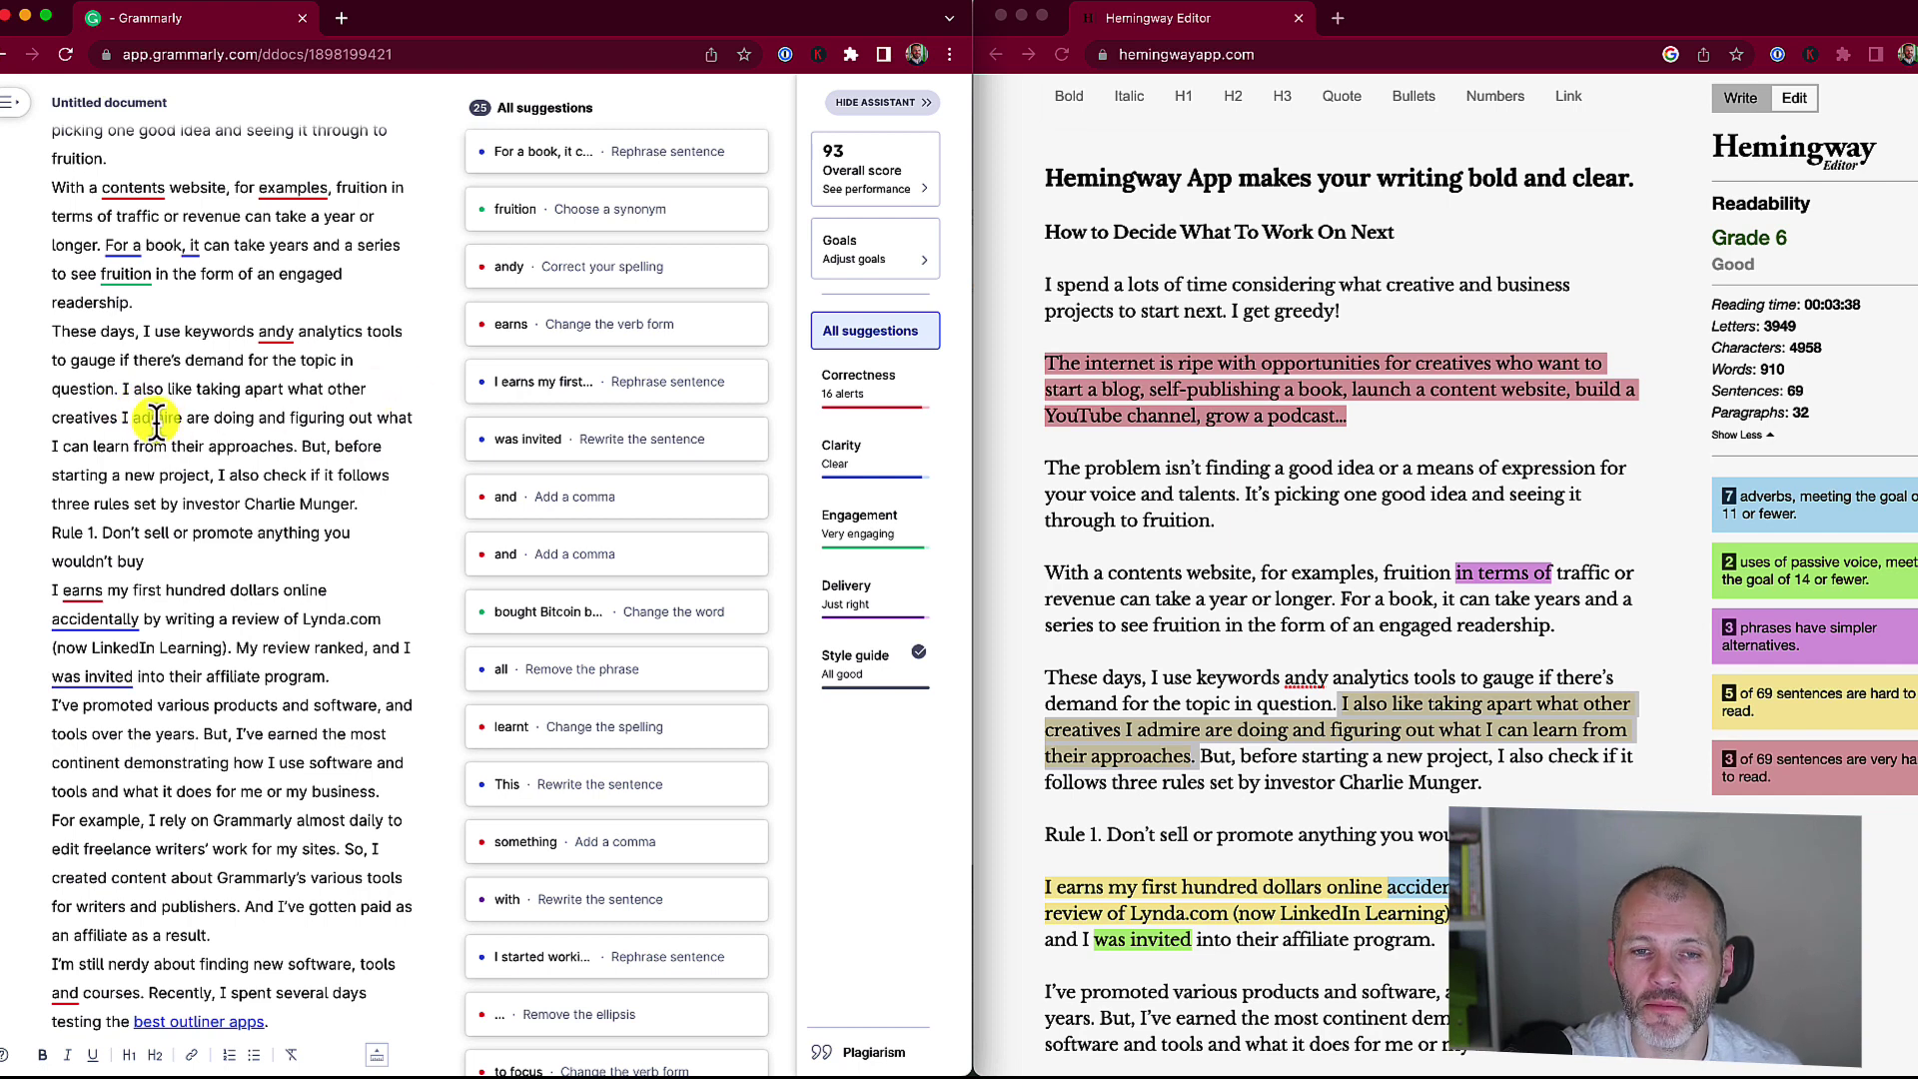
mouse_move(121, 419)
left_mouse_down()
mouse_move(213, 470)
mouse_move(126, 420)
left_mouse_up()
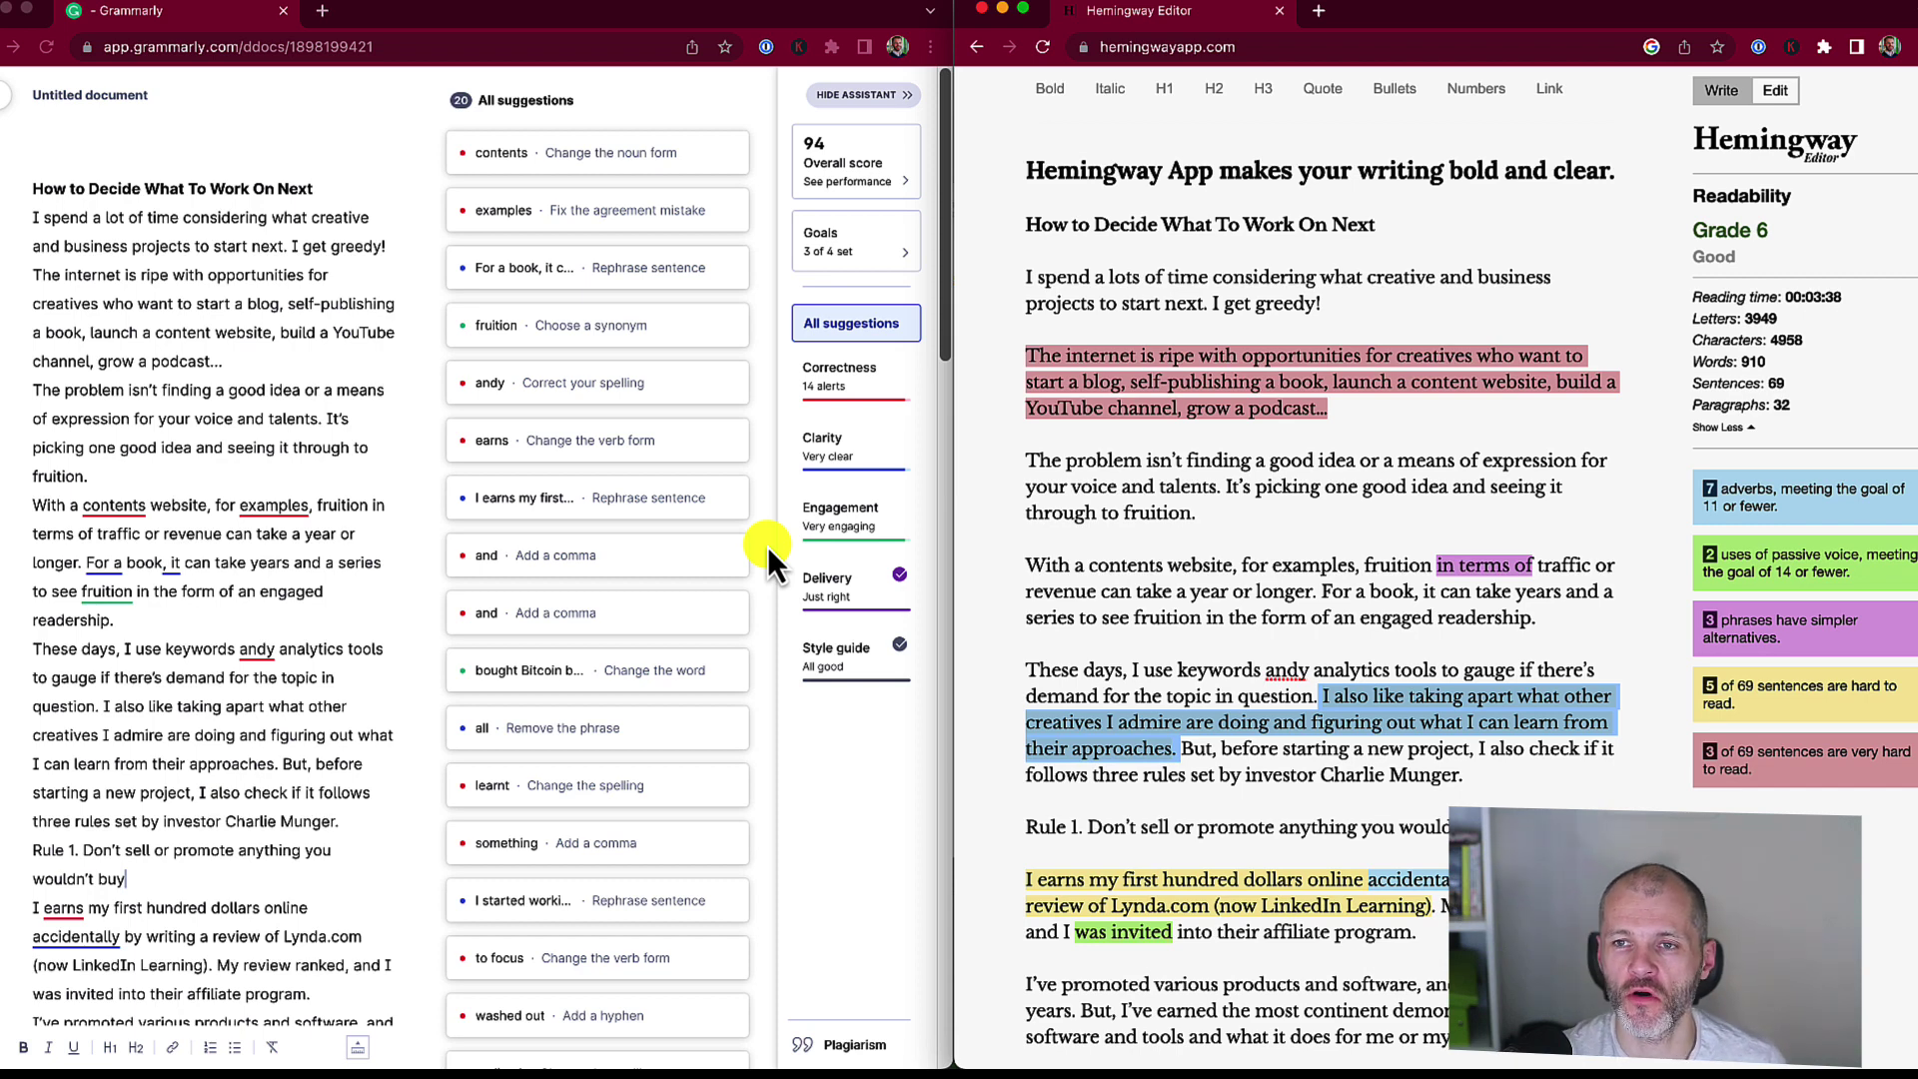
Review Grammarly's domain, intent, audience and formality goals, close them unchanged and return to the Hemingway article
left_click(883, 248)
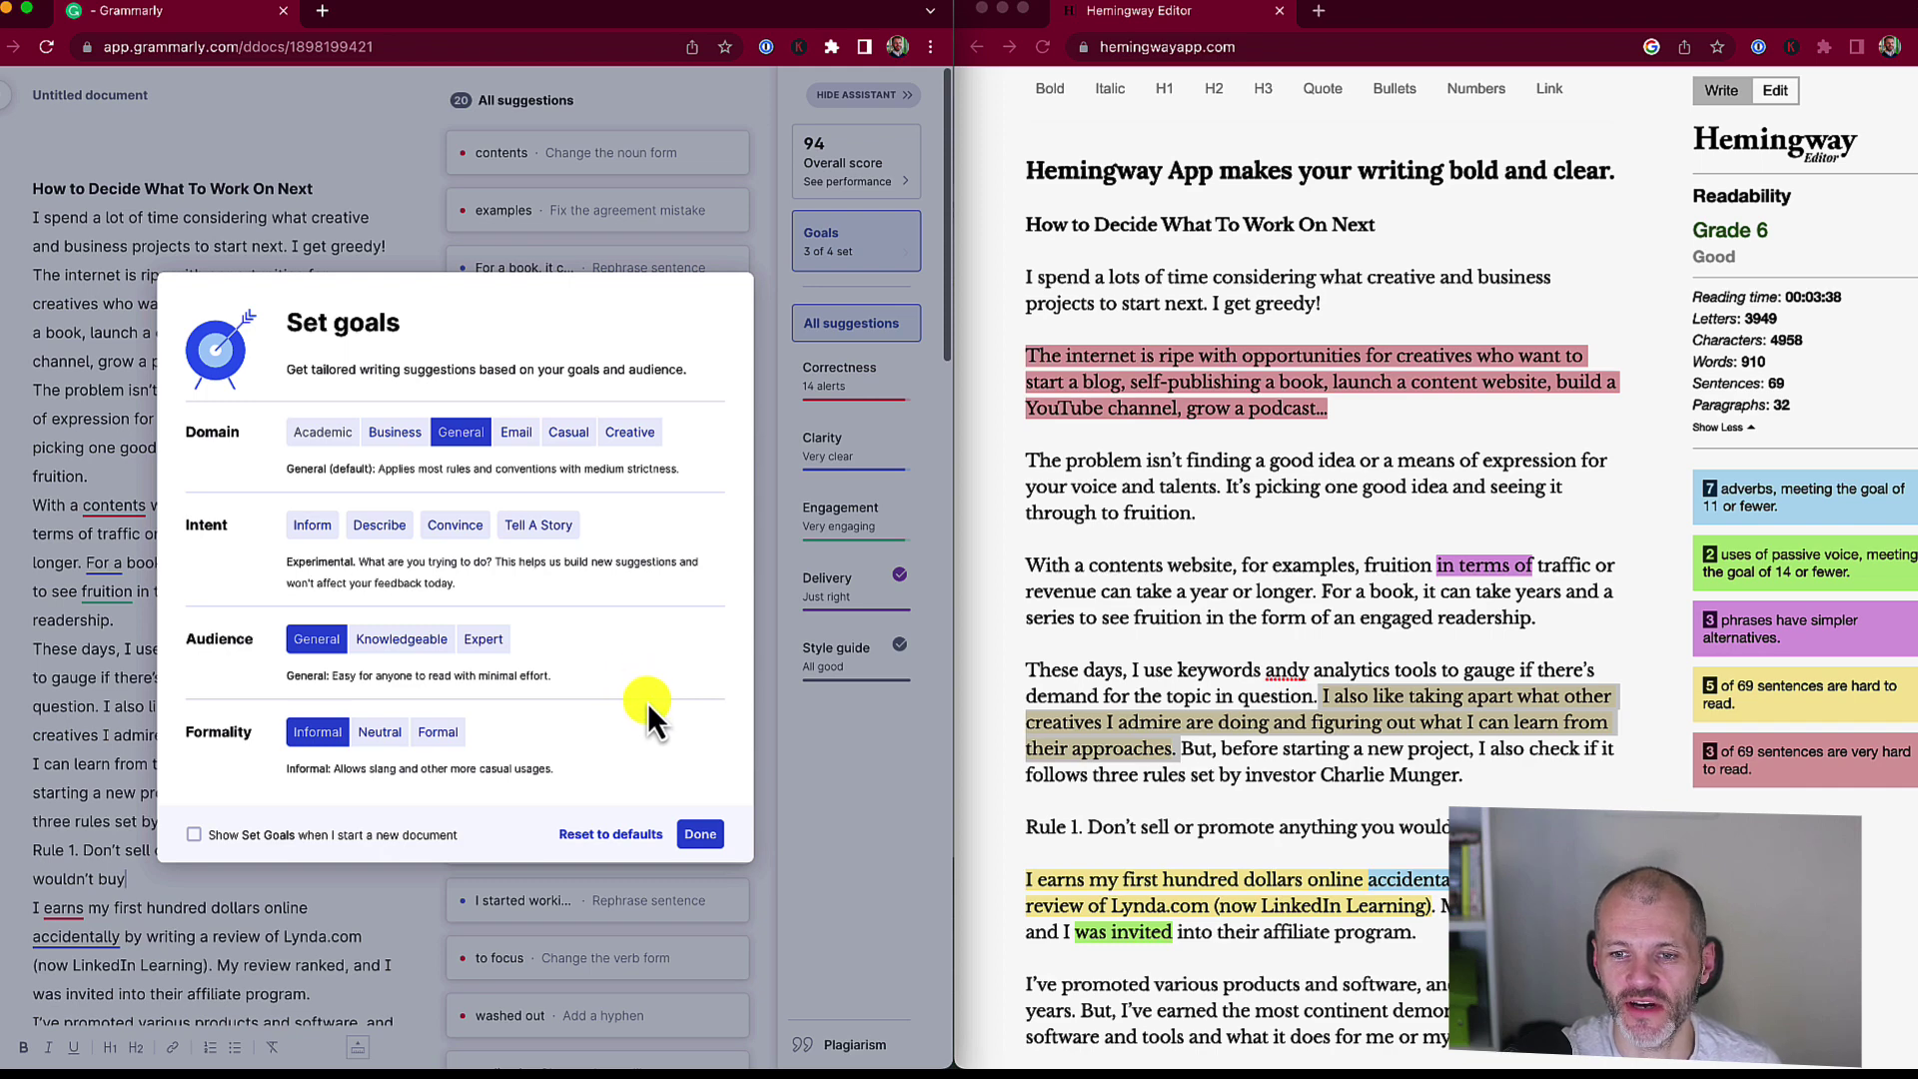
left_click(410, 261)
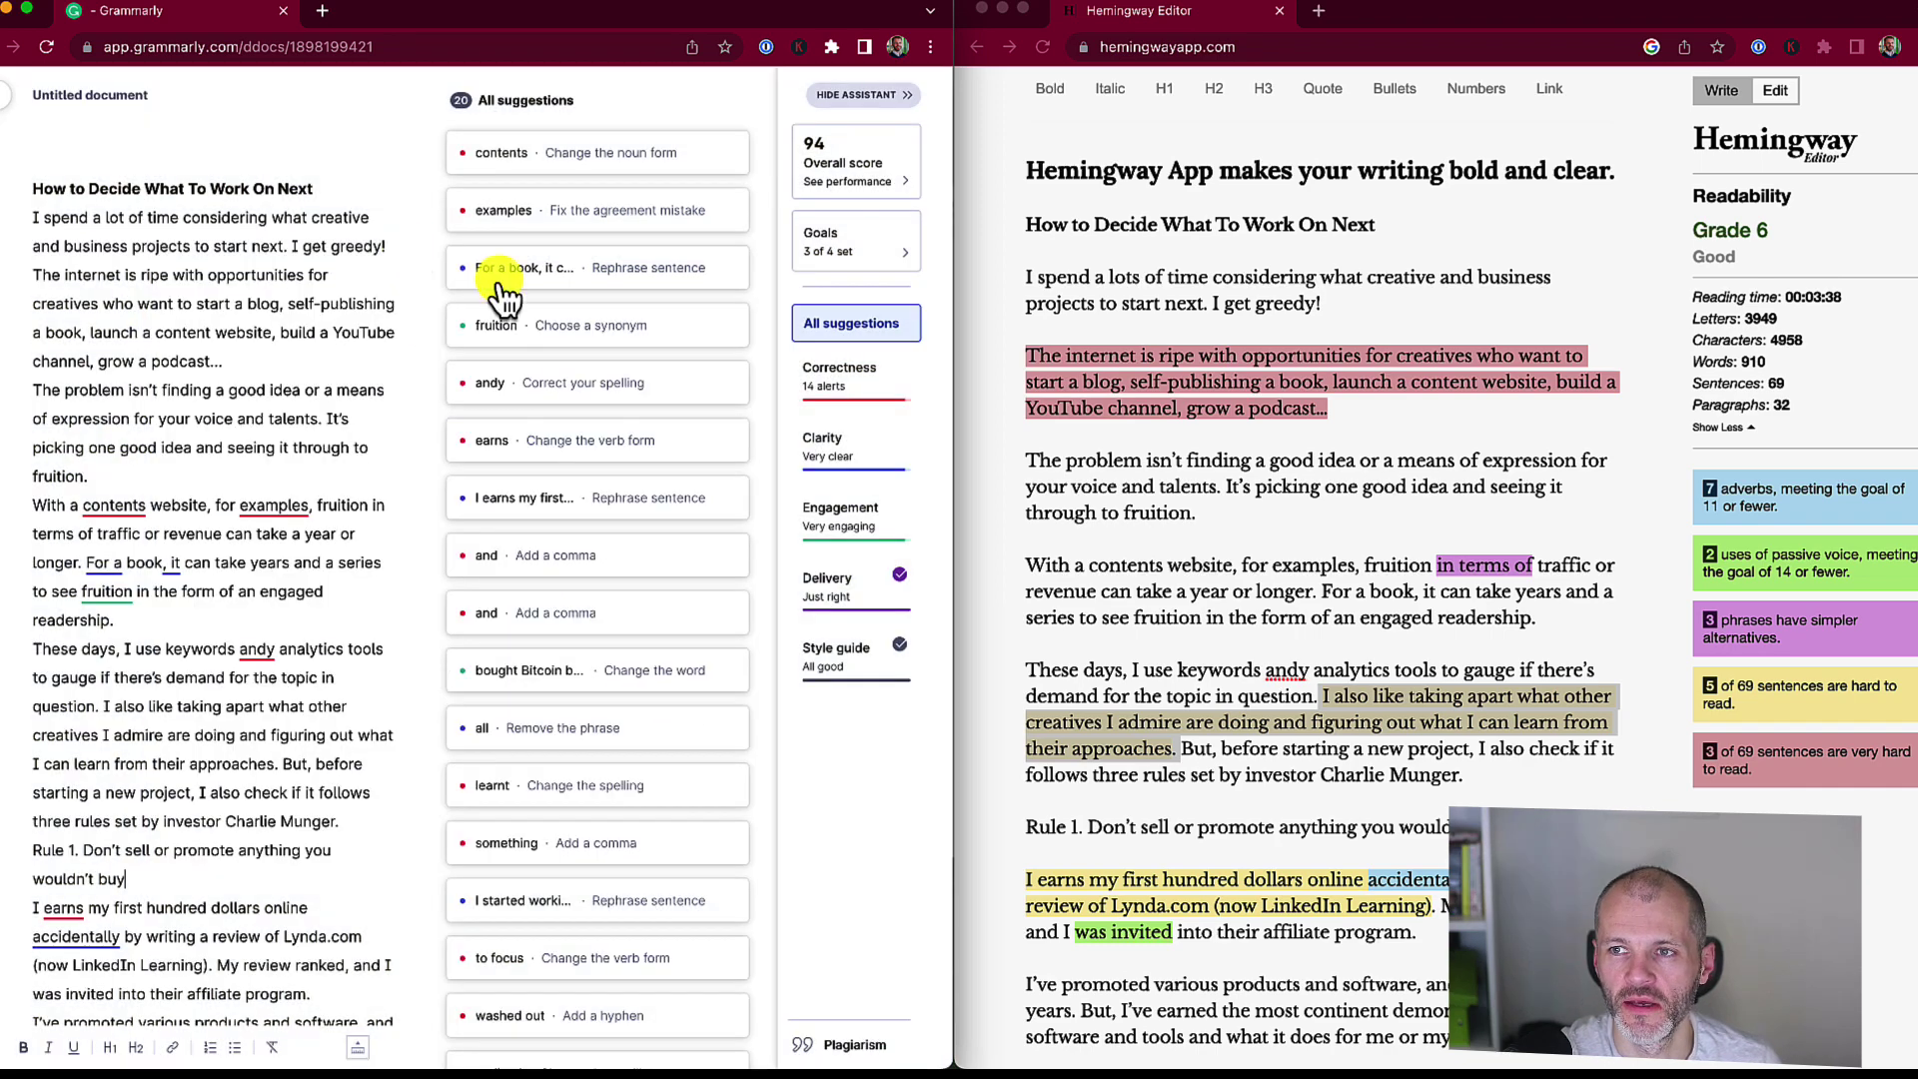
left_click(1556, 653)
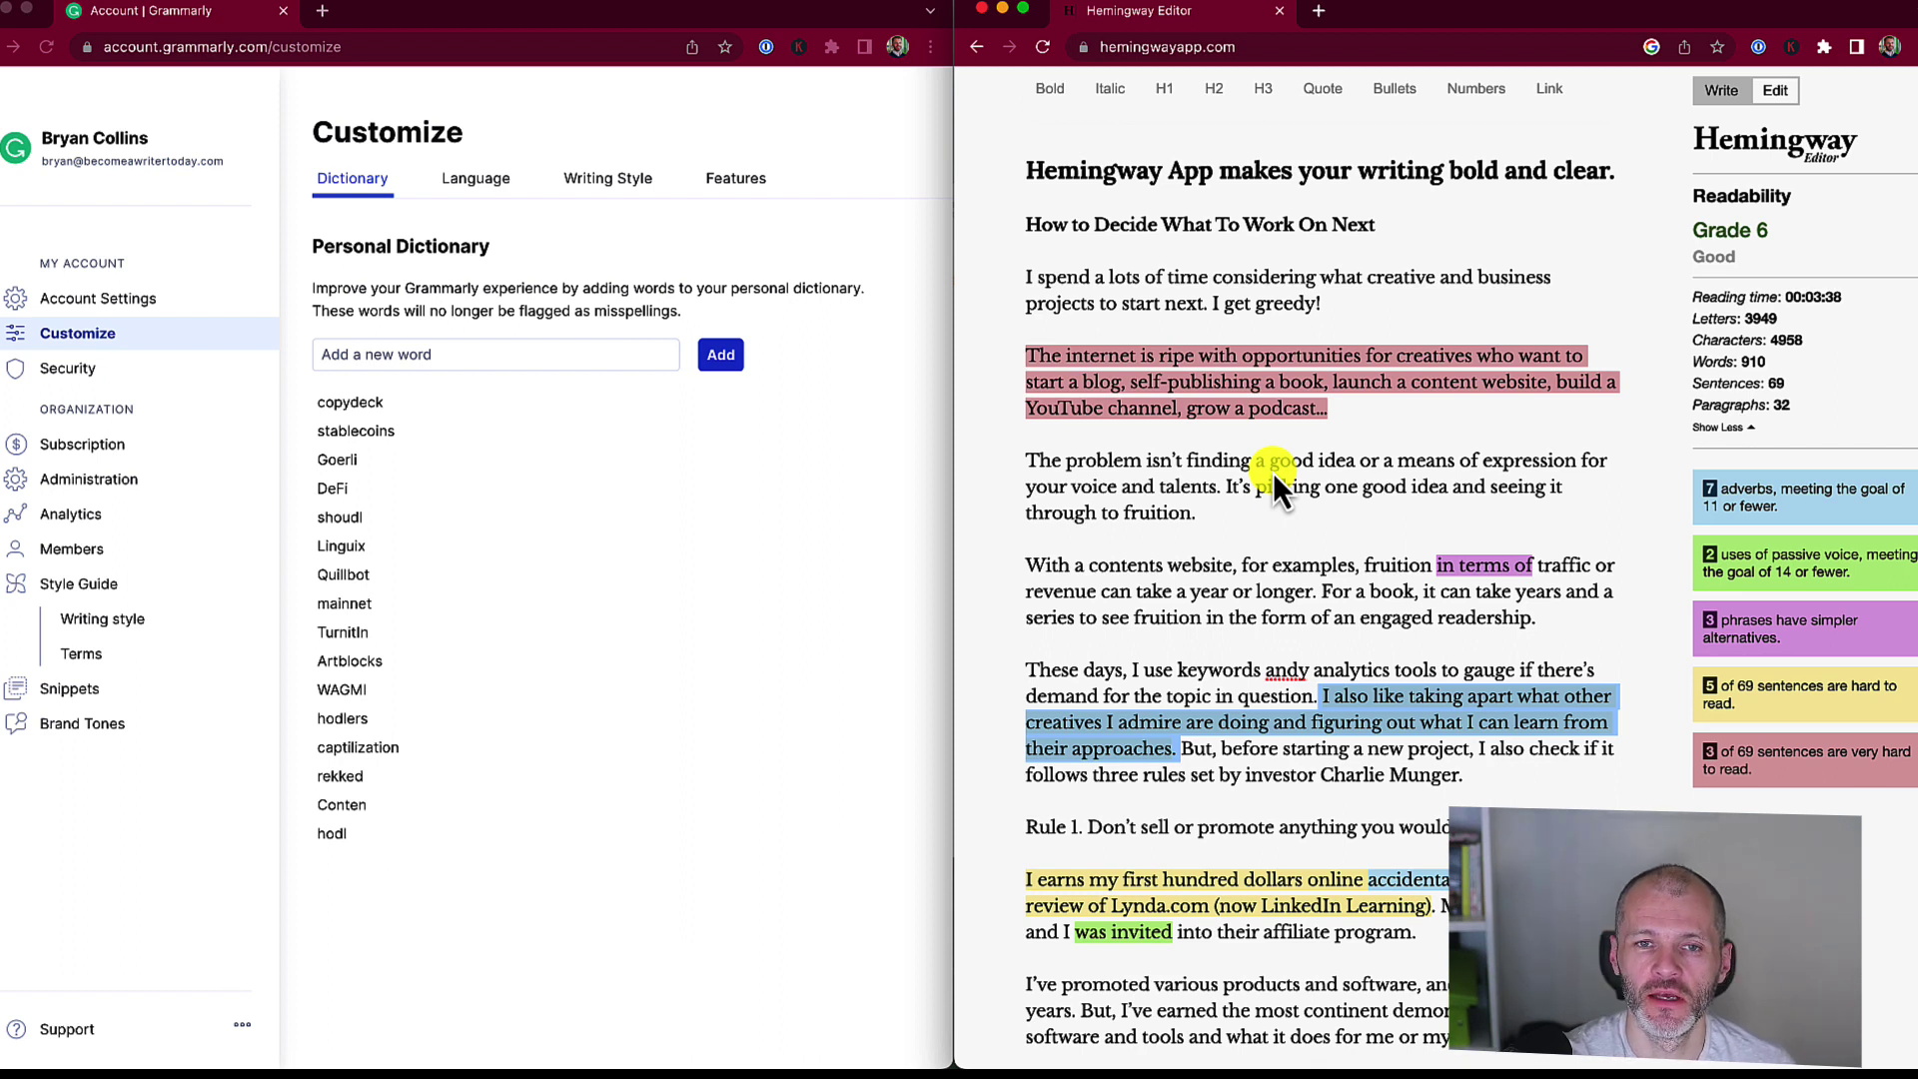
Look over the Personal Dictionary in Grammarly's Customize settings alongside Hemingway's highlight categories
left_click(389, 360)
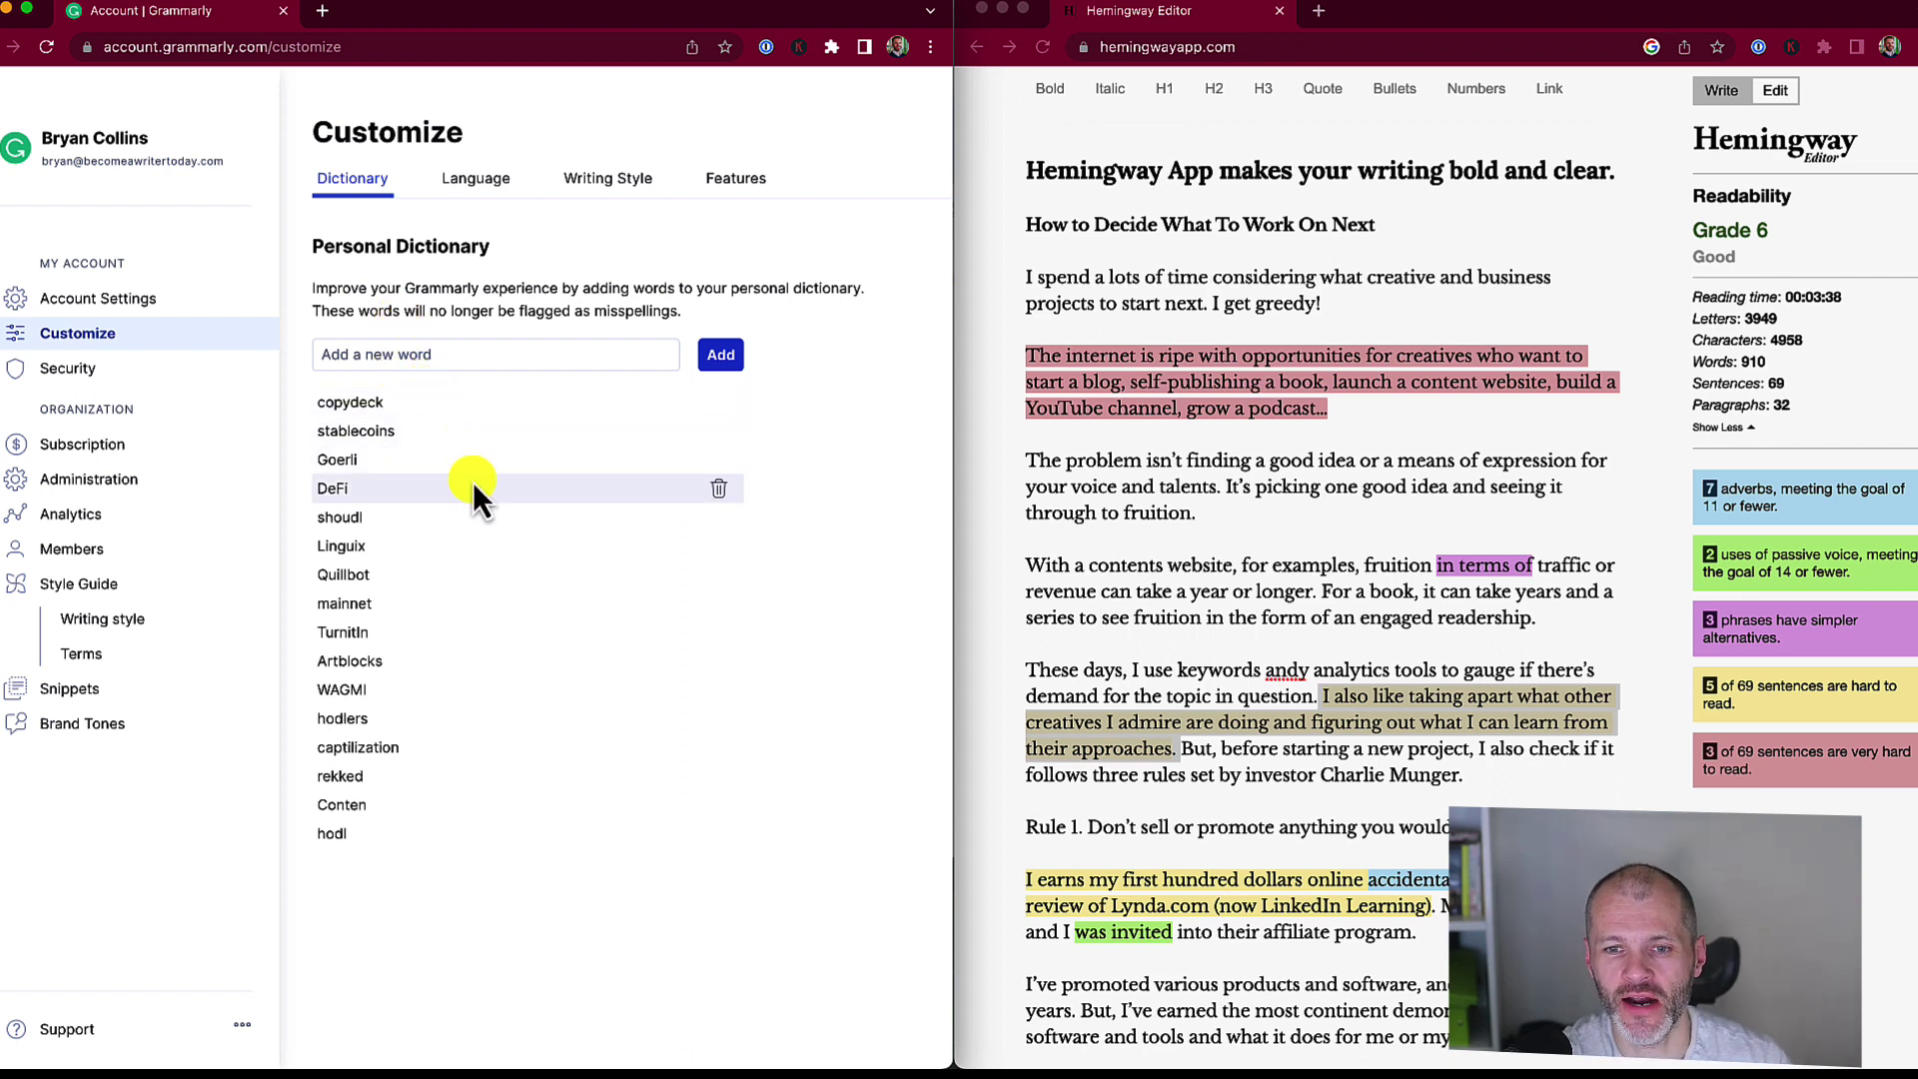
left_click(1548, 562)
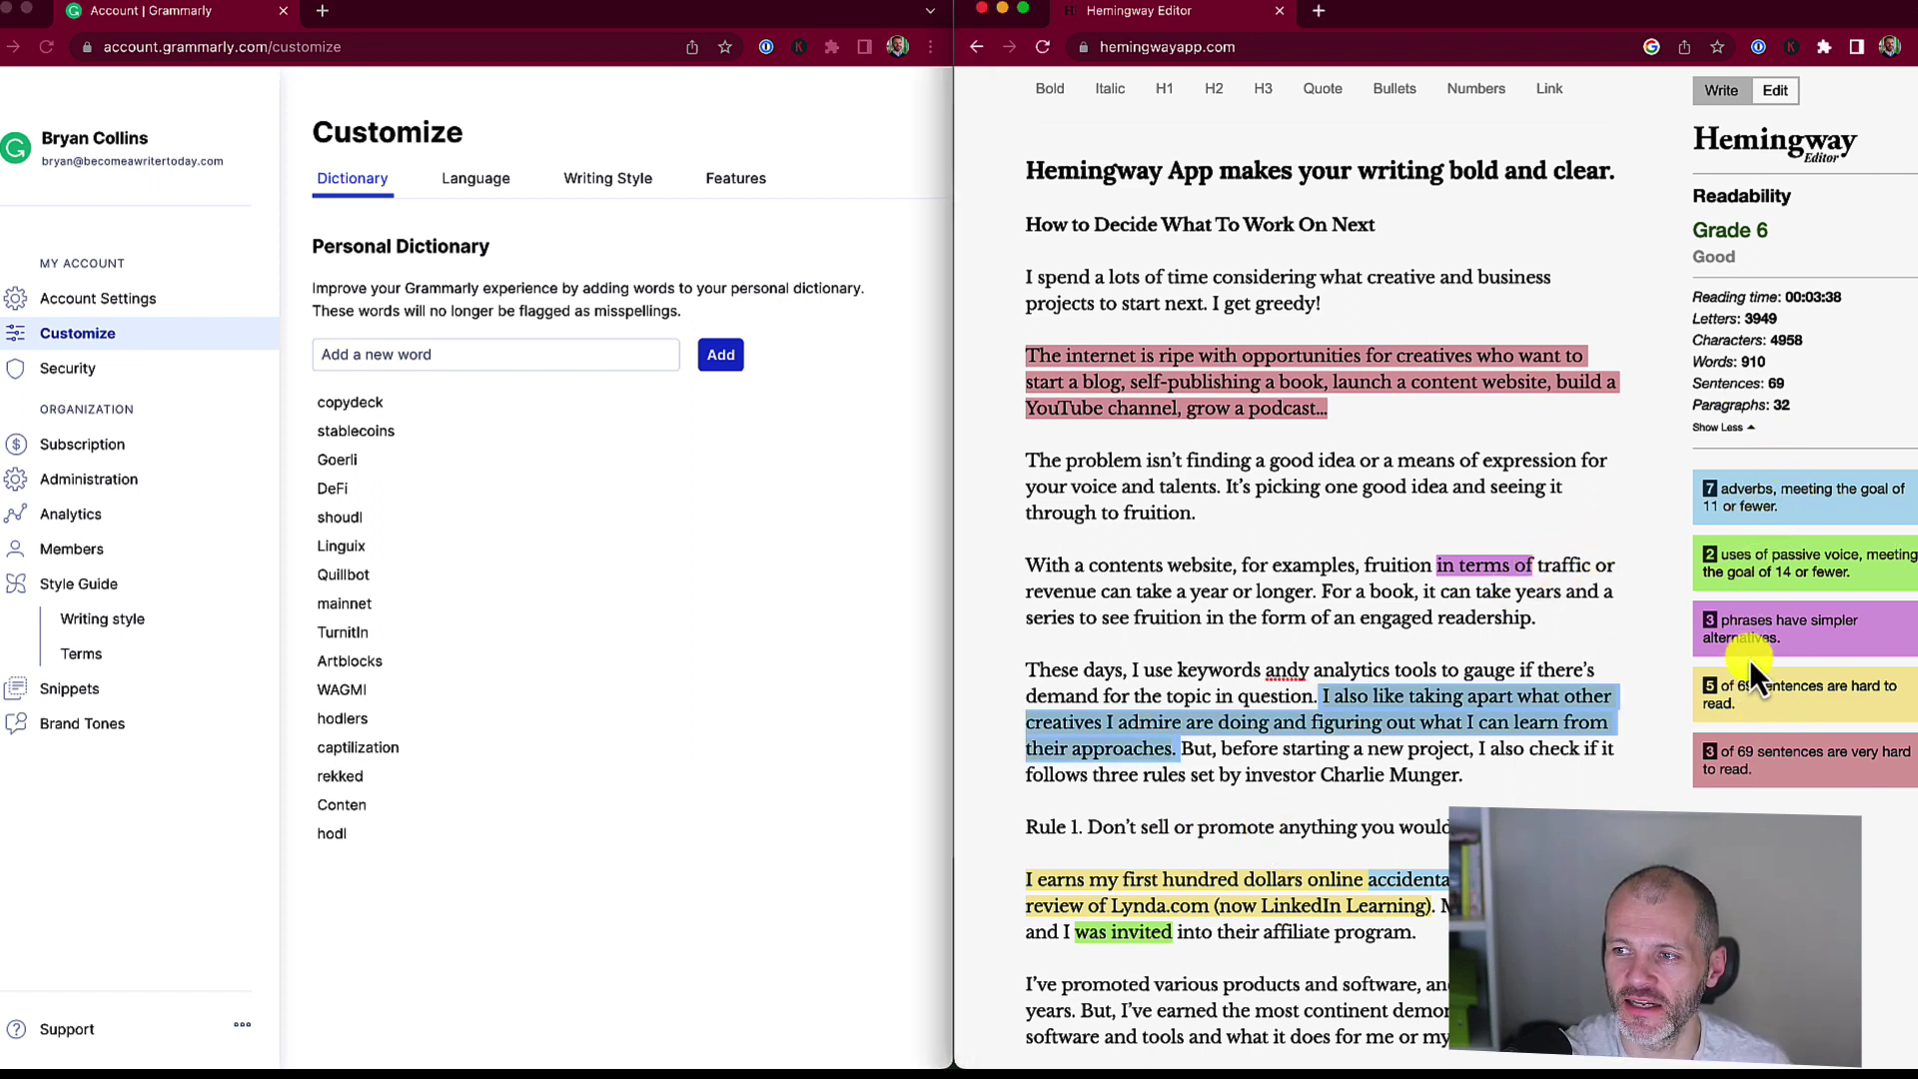
left_click(599, 389)
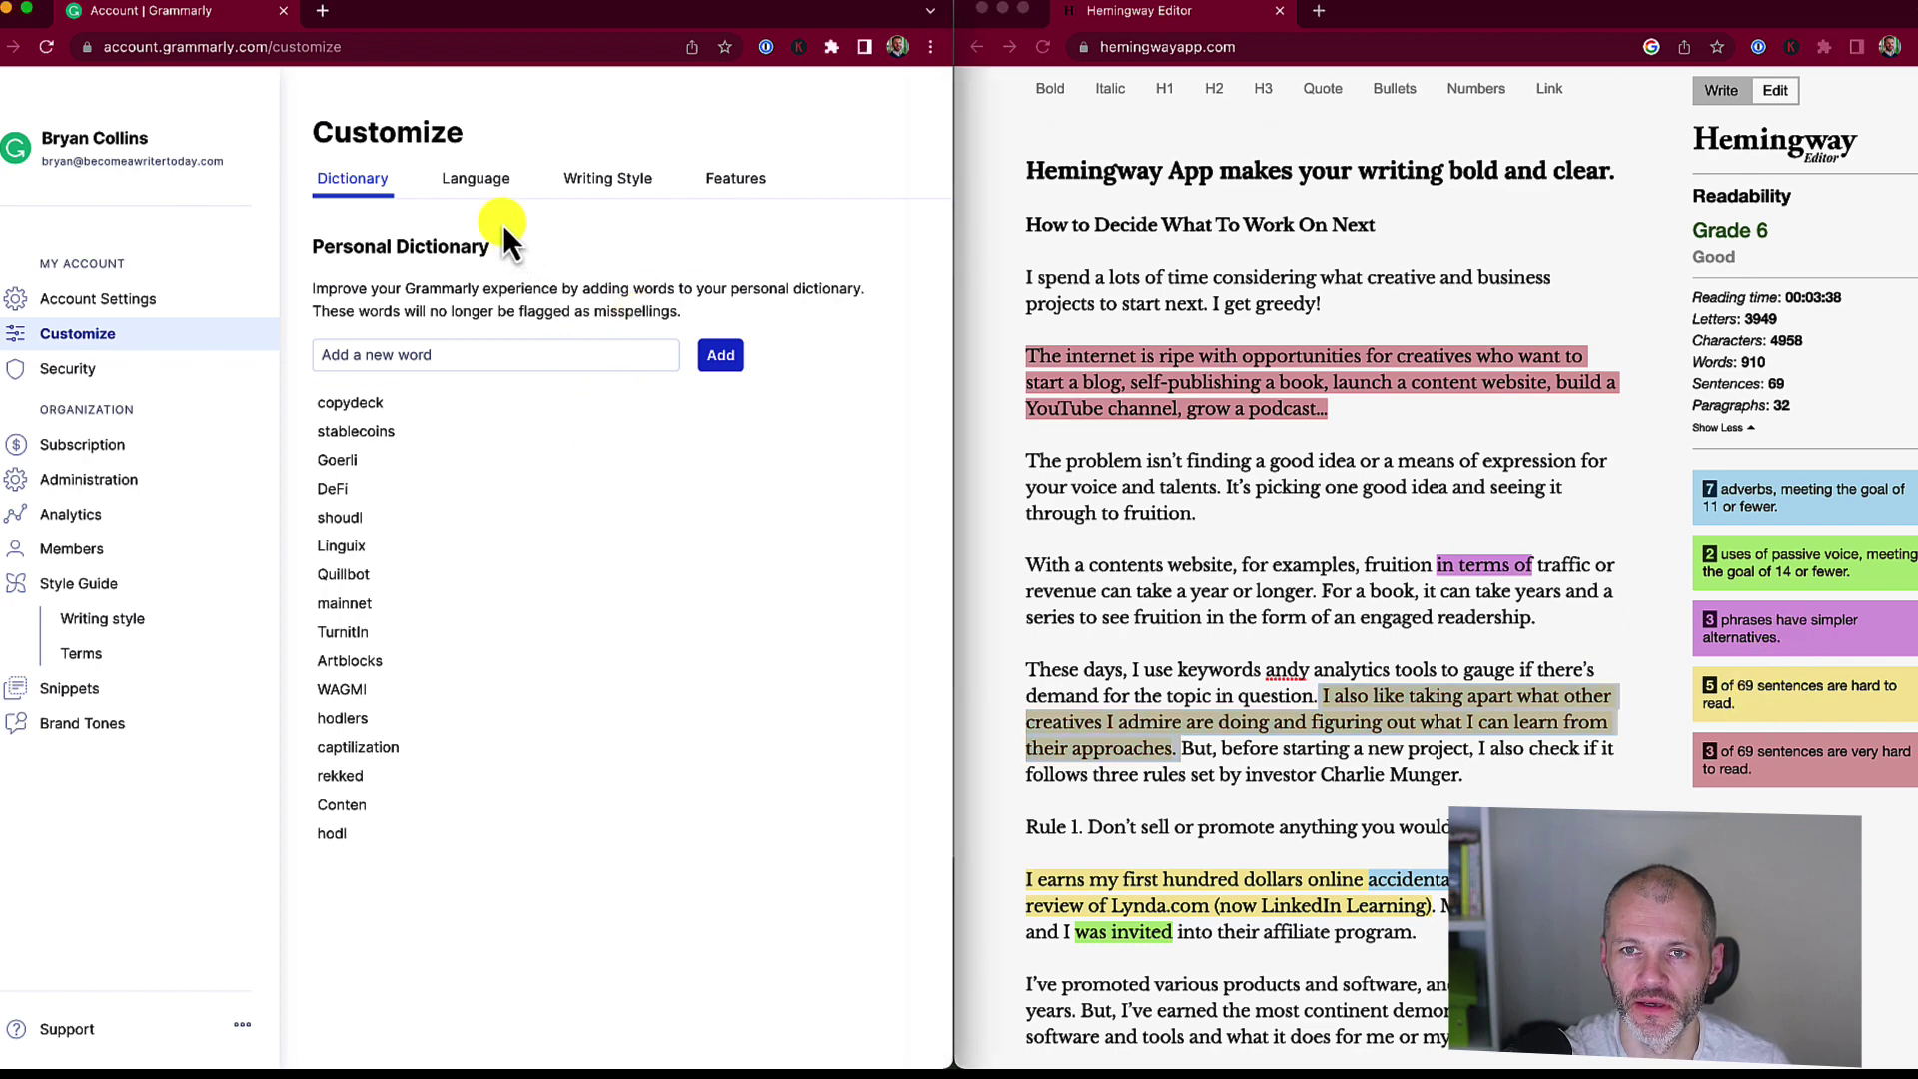
View the English dialects offered in Grammarly's Language Settings, leaving the selected dialect unchanged
left_click(473, 179)
left_click(821, 483)
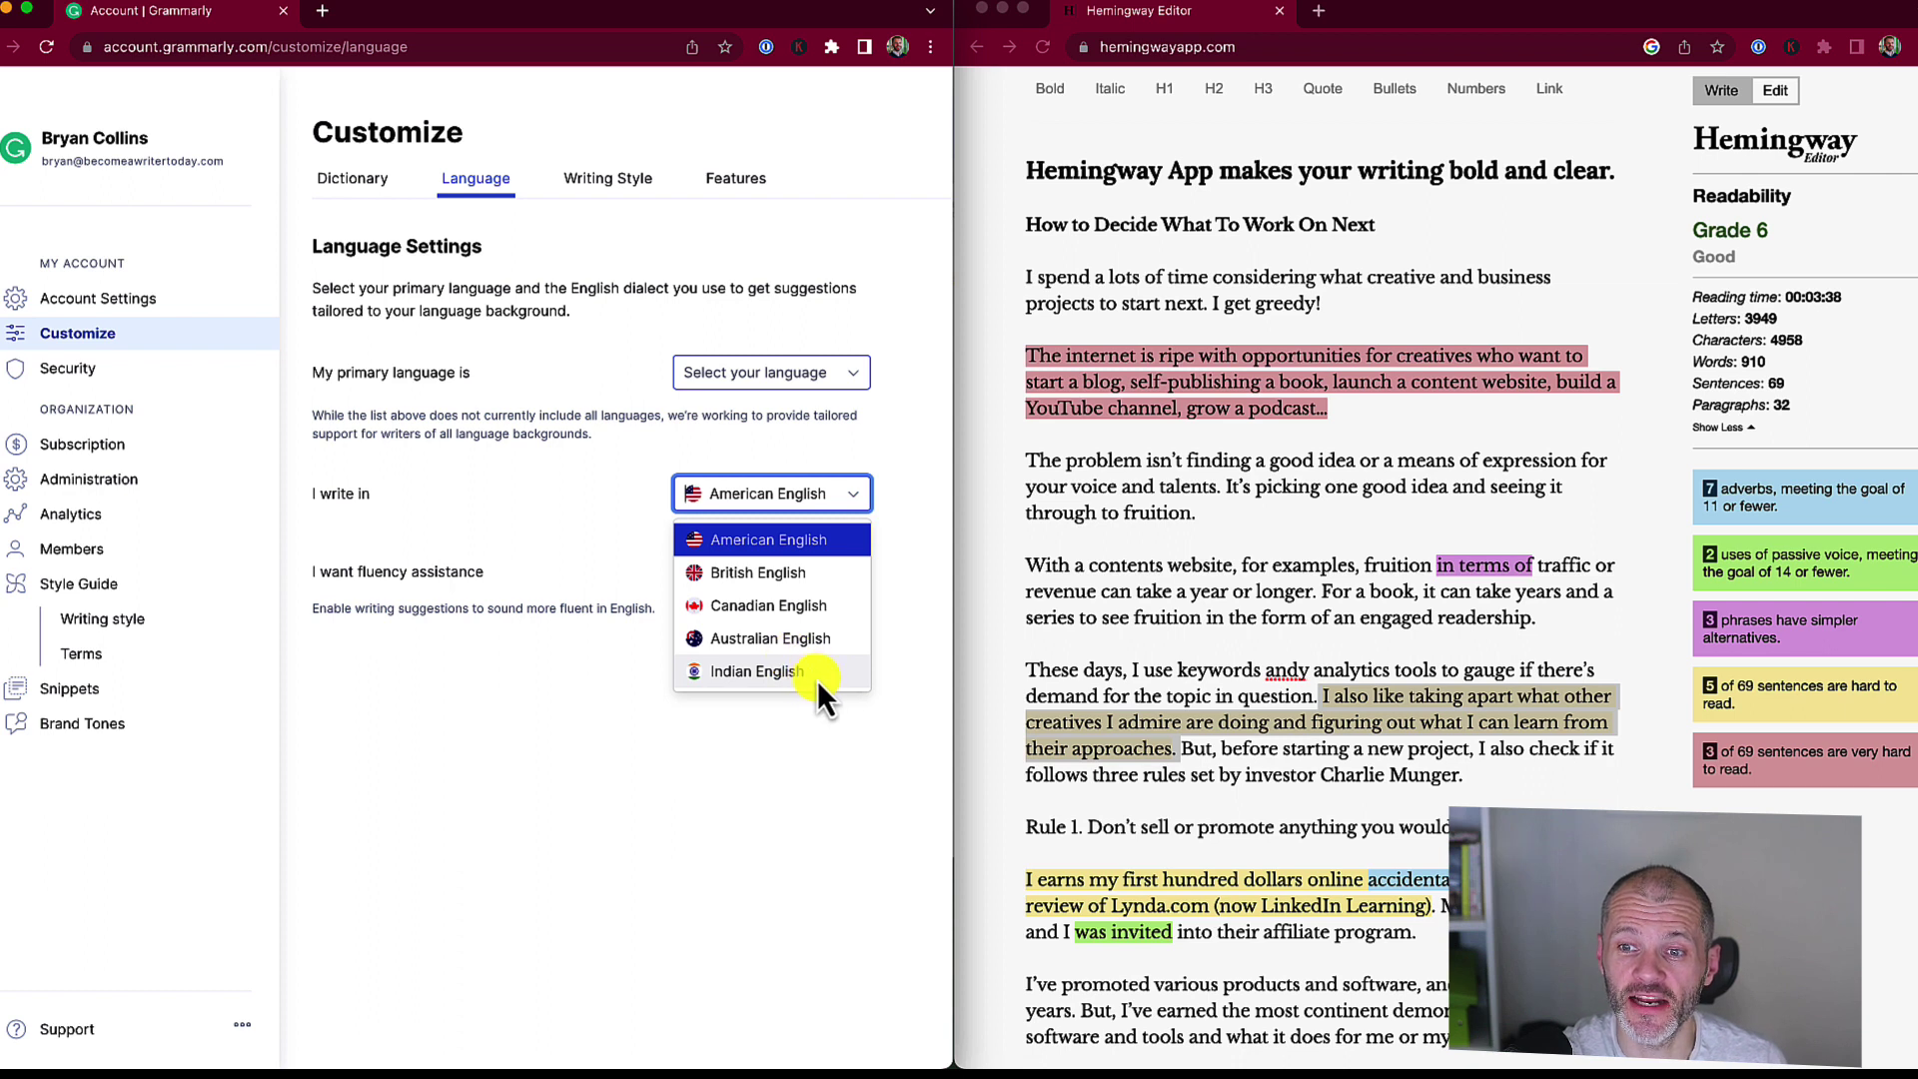
left_click(1382, 691)
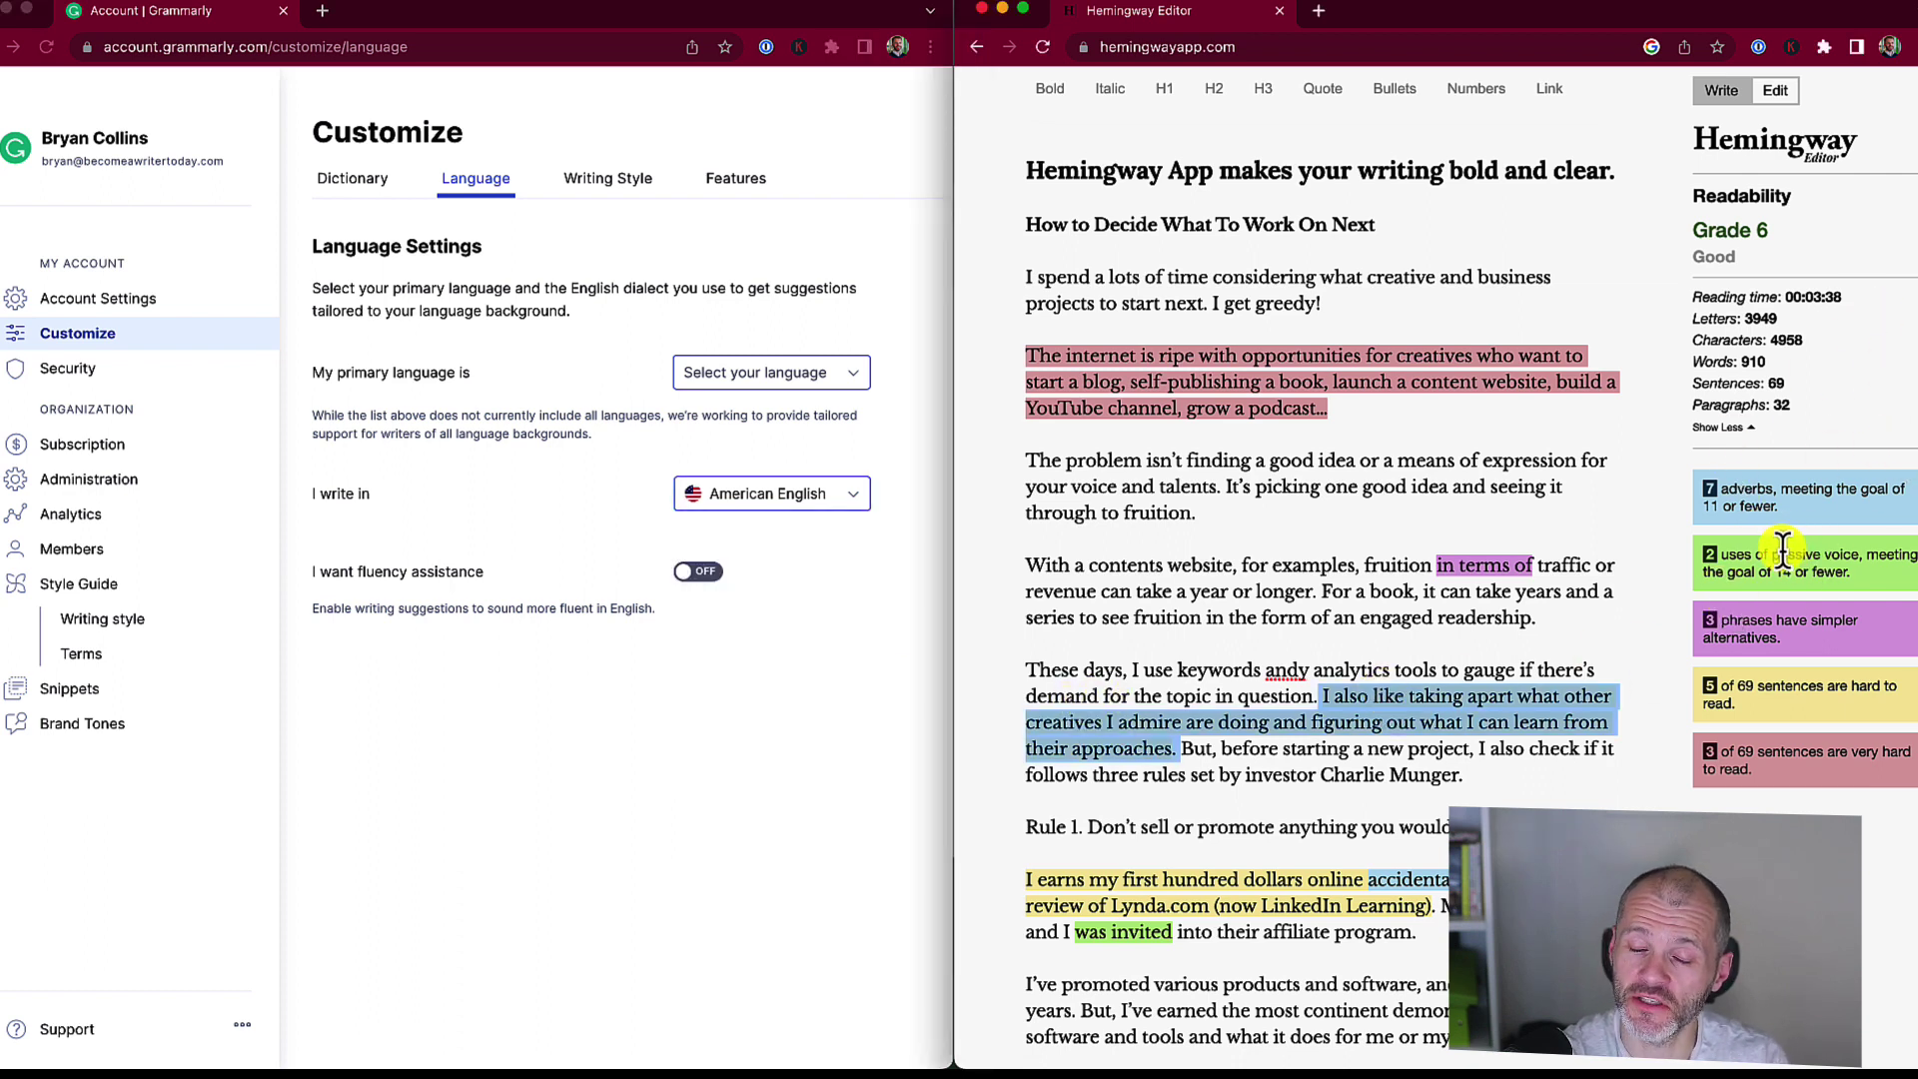
Browse the suggestion types in Grammarly's Writing Style settings, from inclusive language through clarity to punctuation rules
left_click(611, 182)
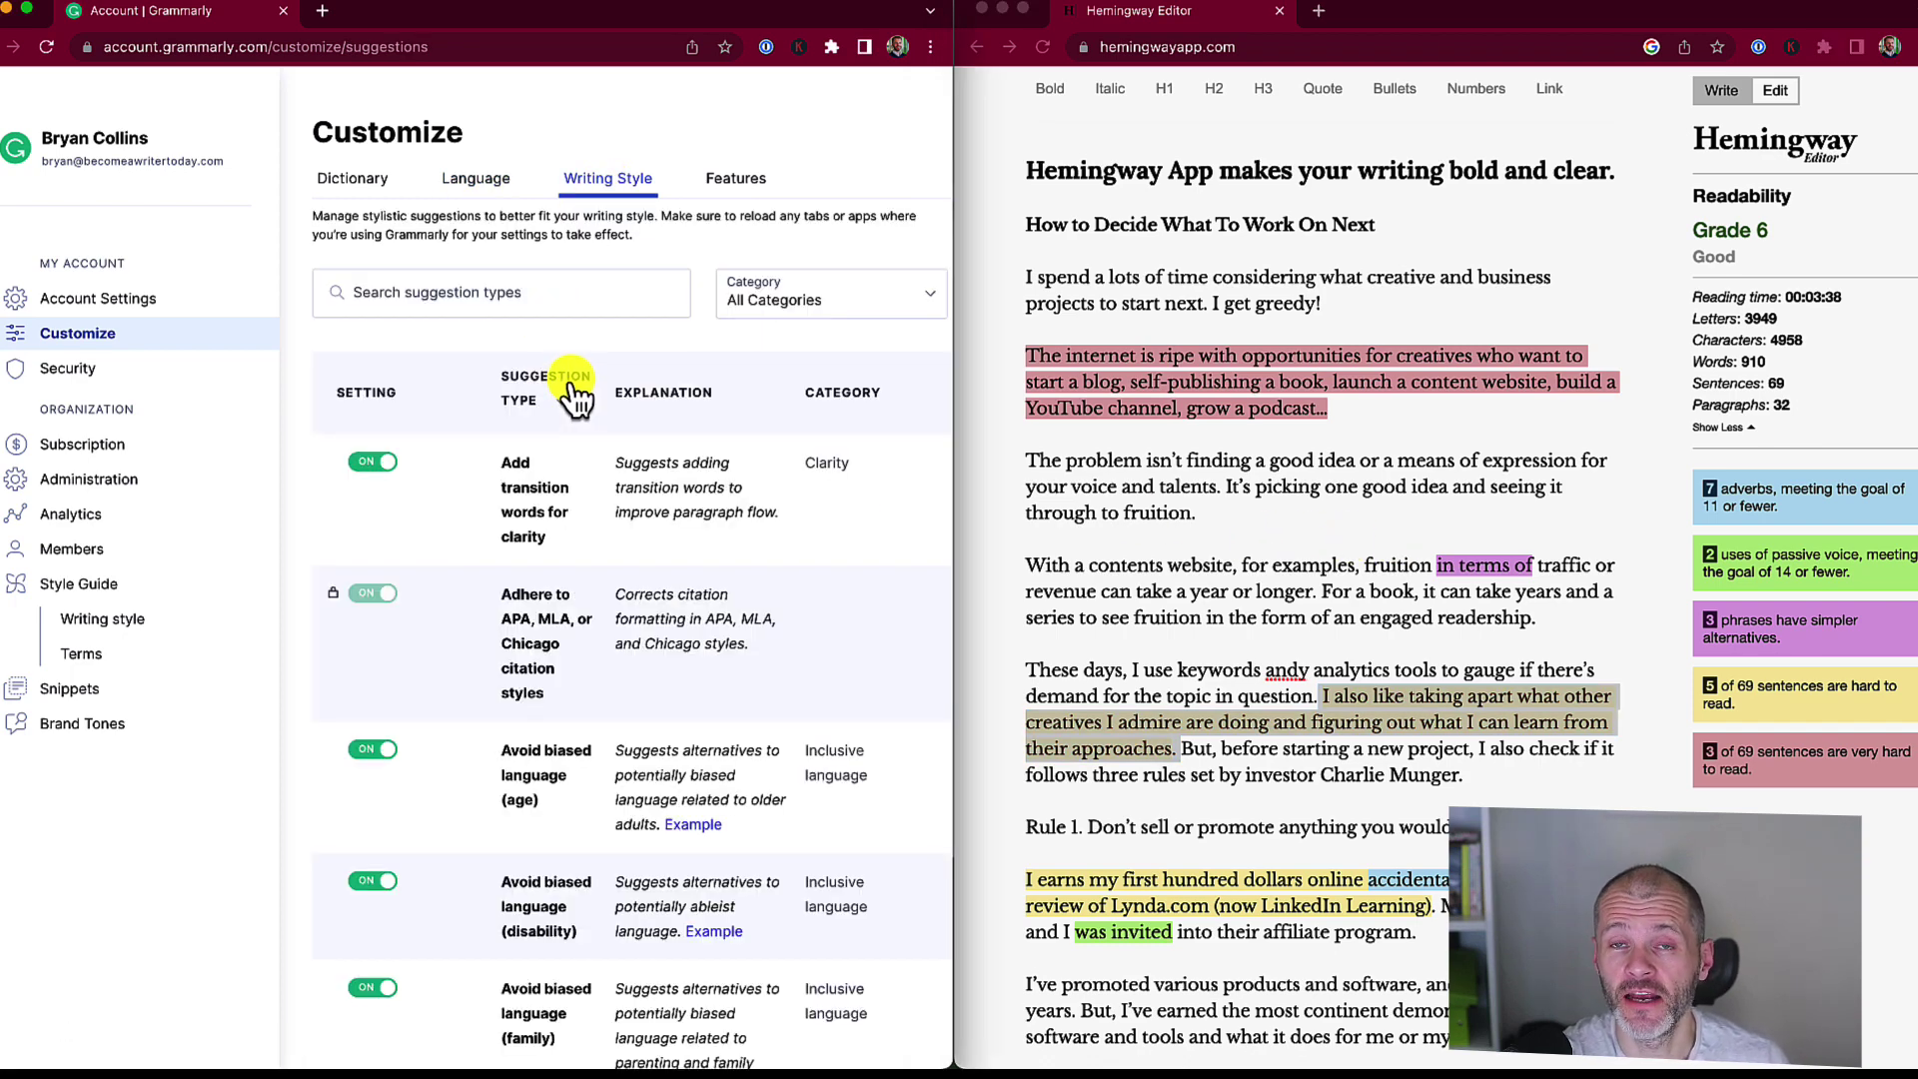
scroll(576, 397, "down", 3)
scroll(579, 381, "down", 5)
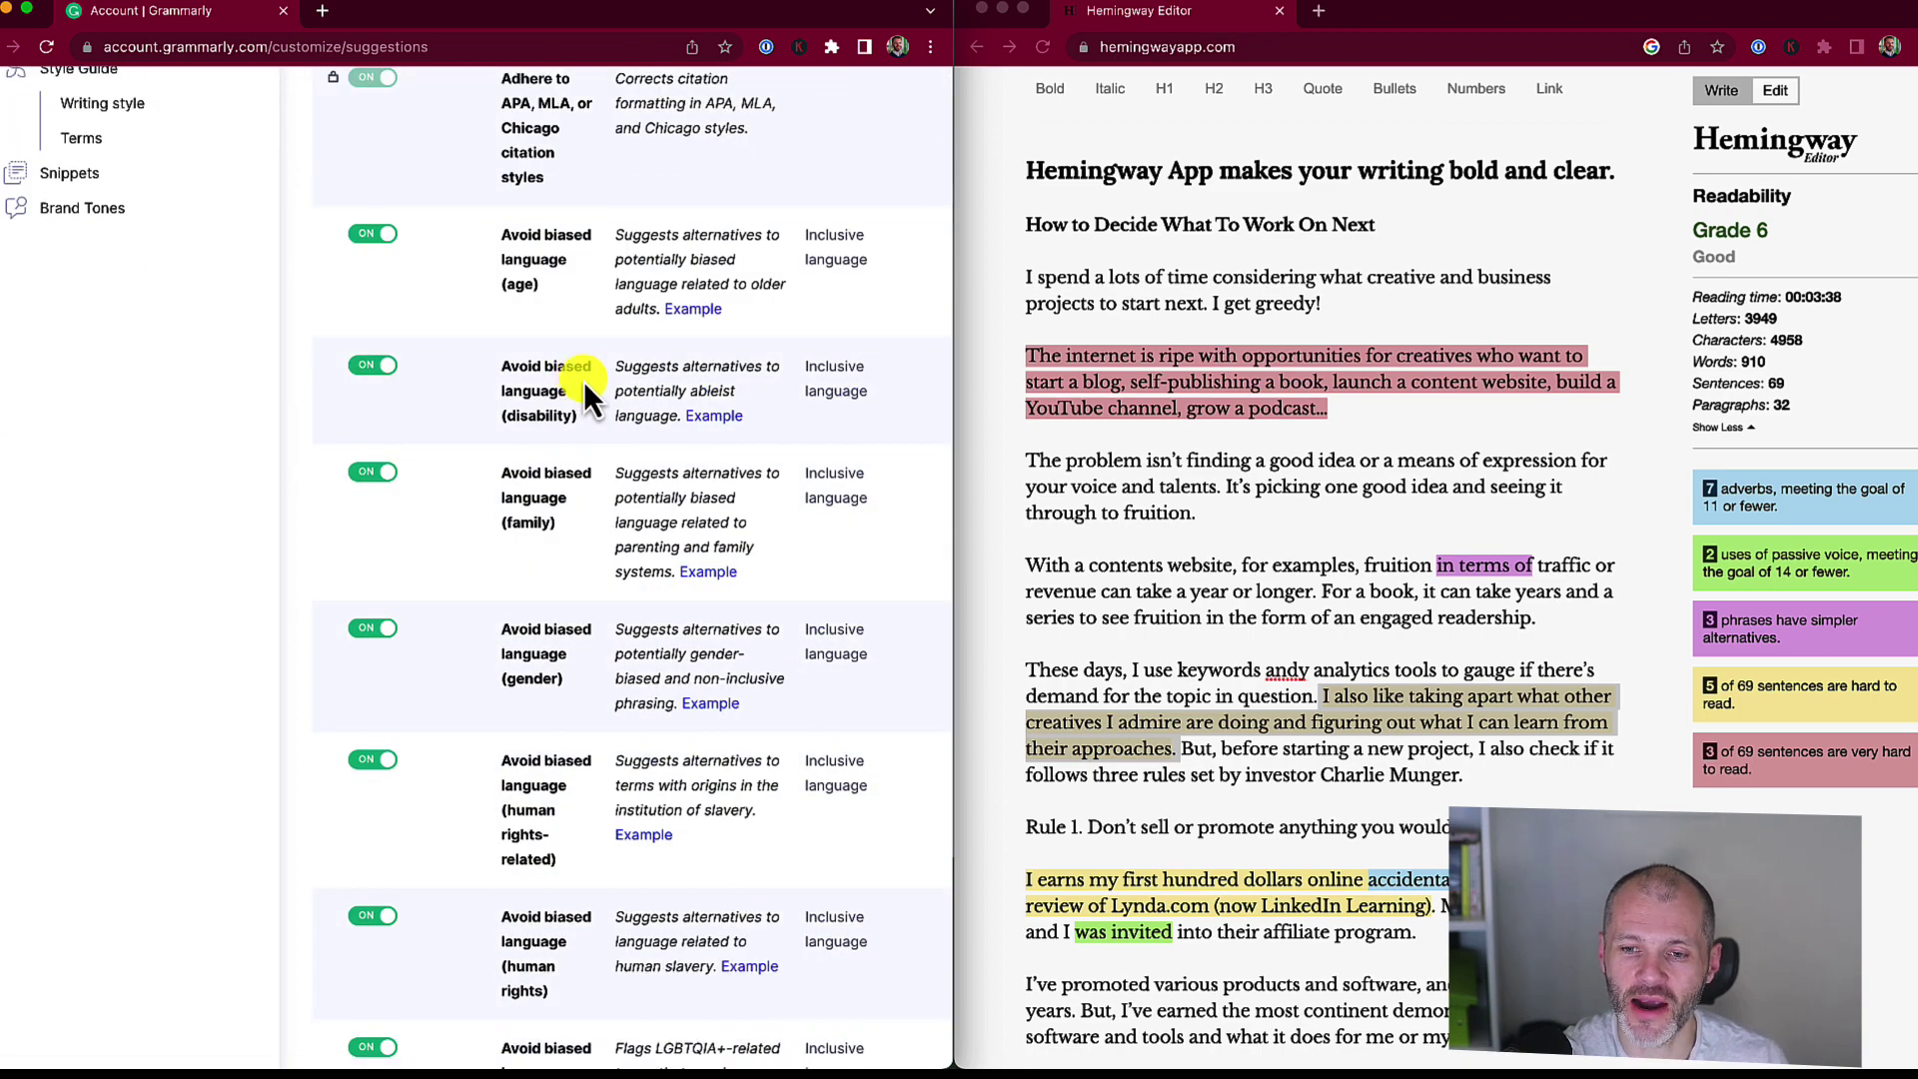
scroll(585, 380, "down", 18)
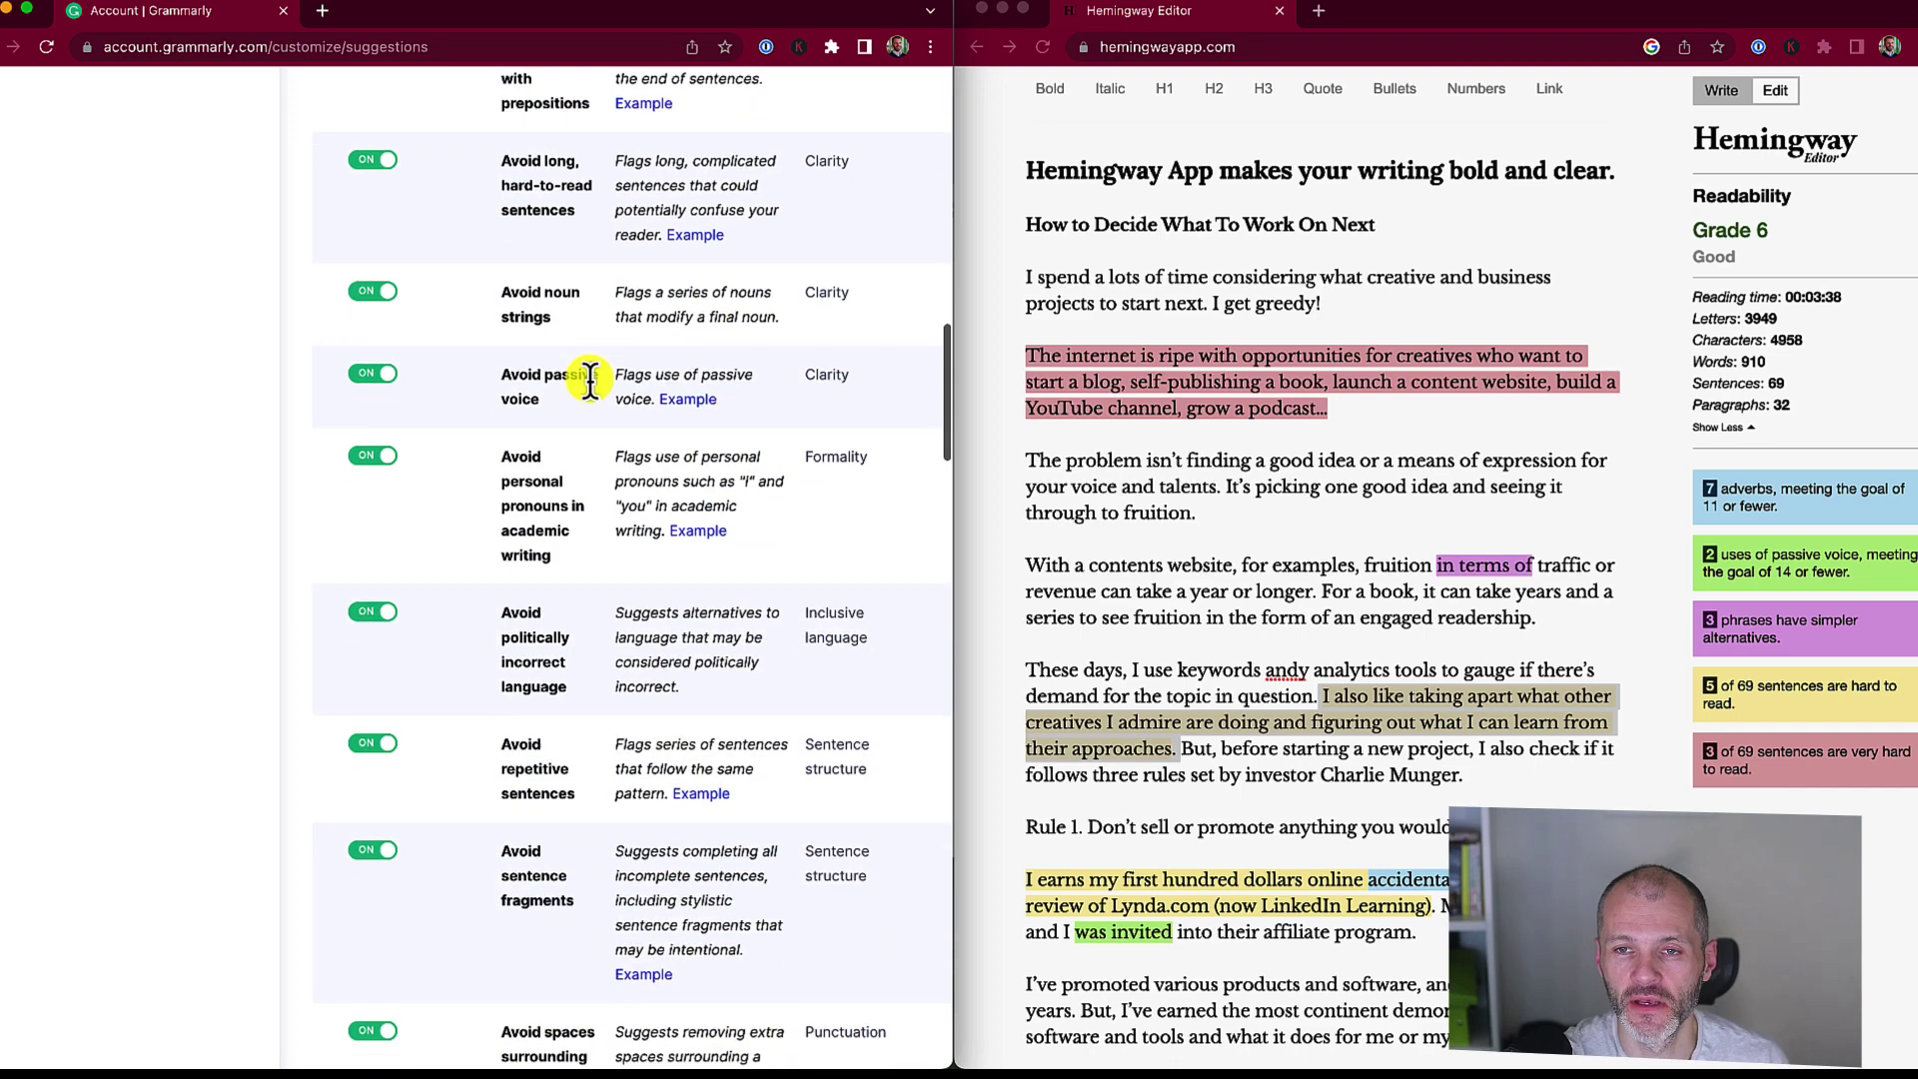
scroll(589, 382, "down", 5)
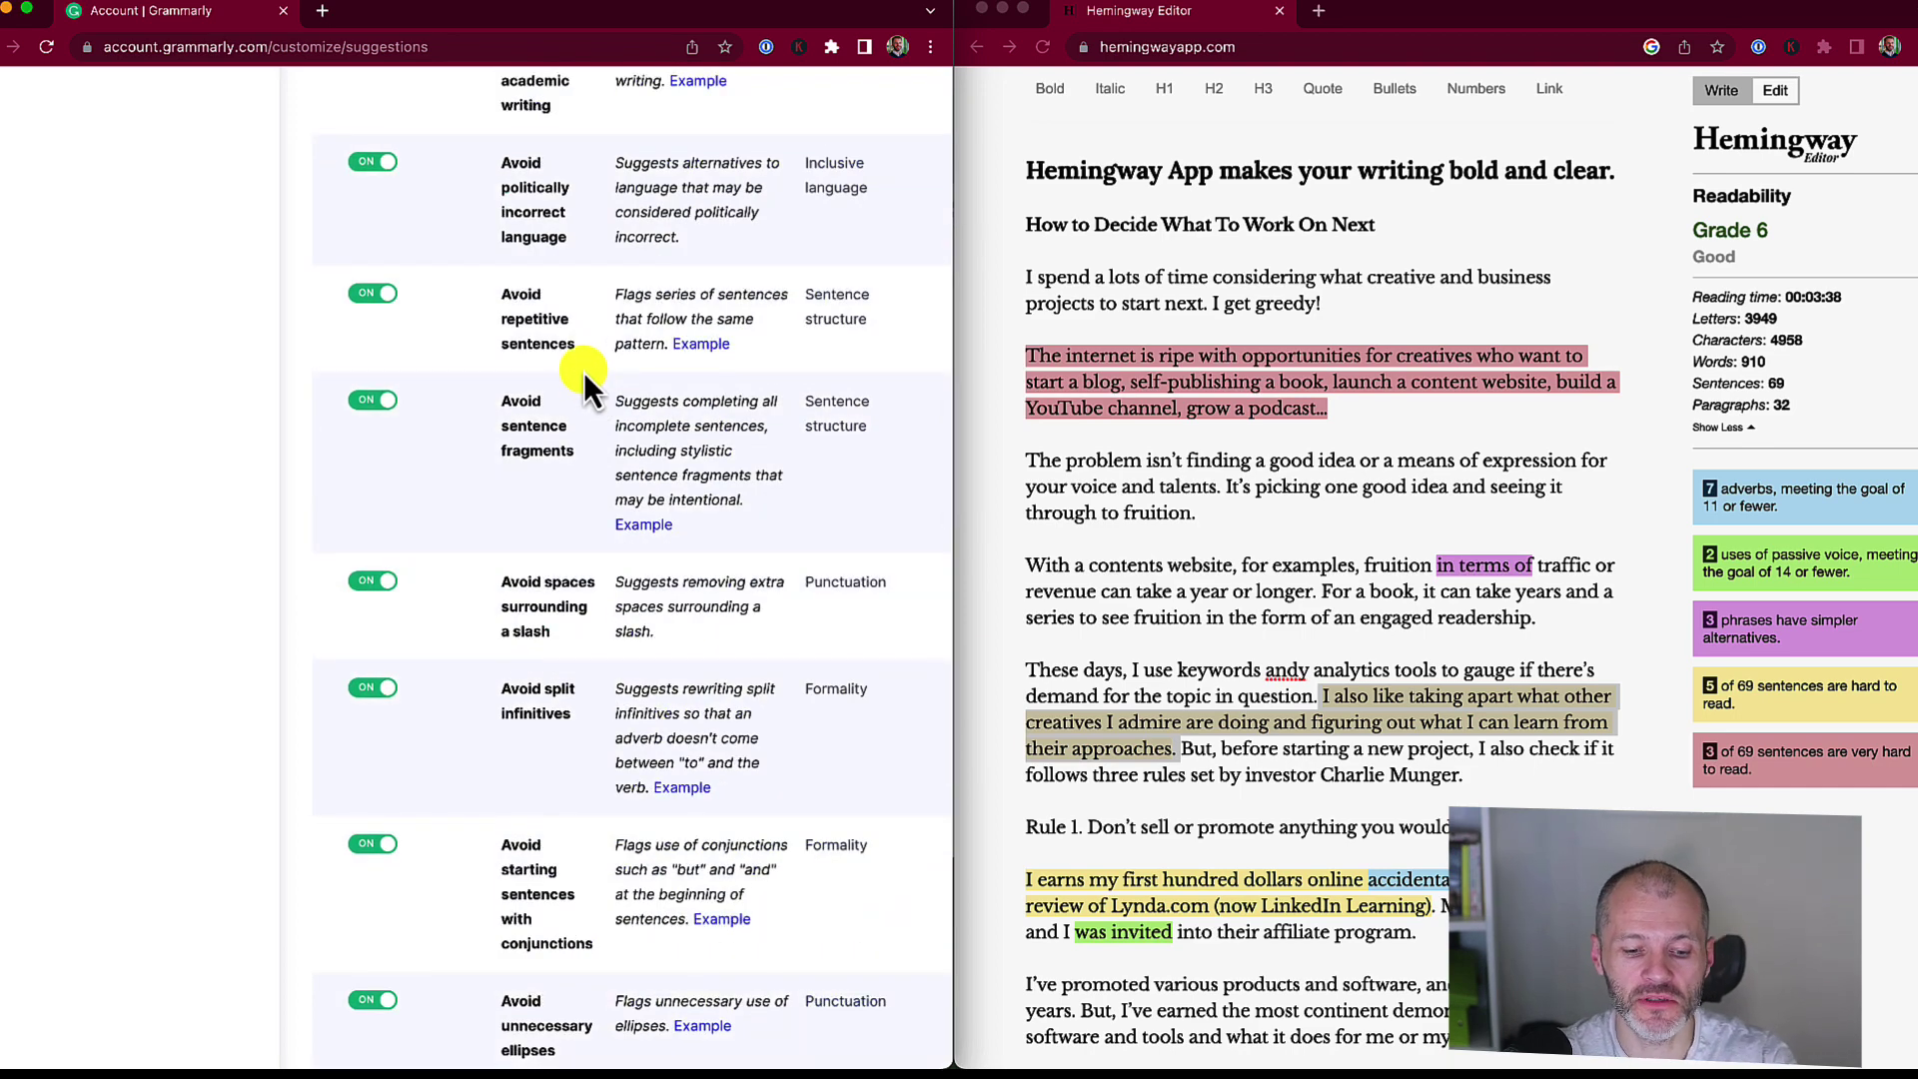
Search the Writing Style settings for "ellip" and highlight the "Avoid unnecessary ellipses" rule
key("super+f")
type("ellip")
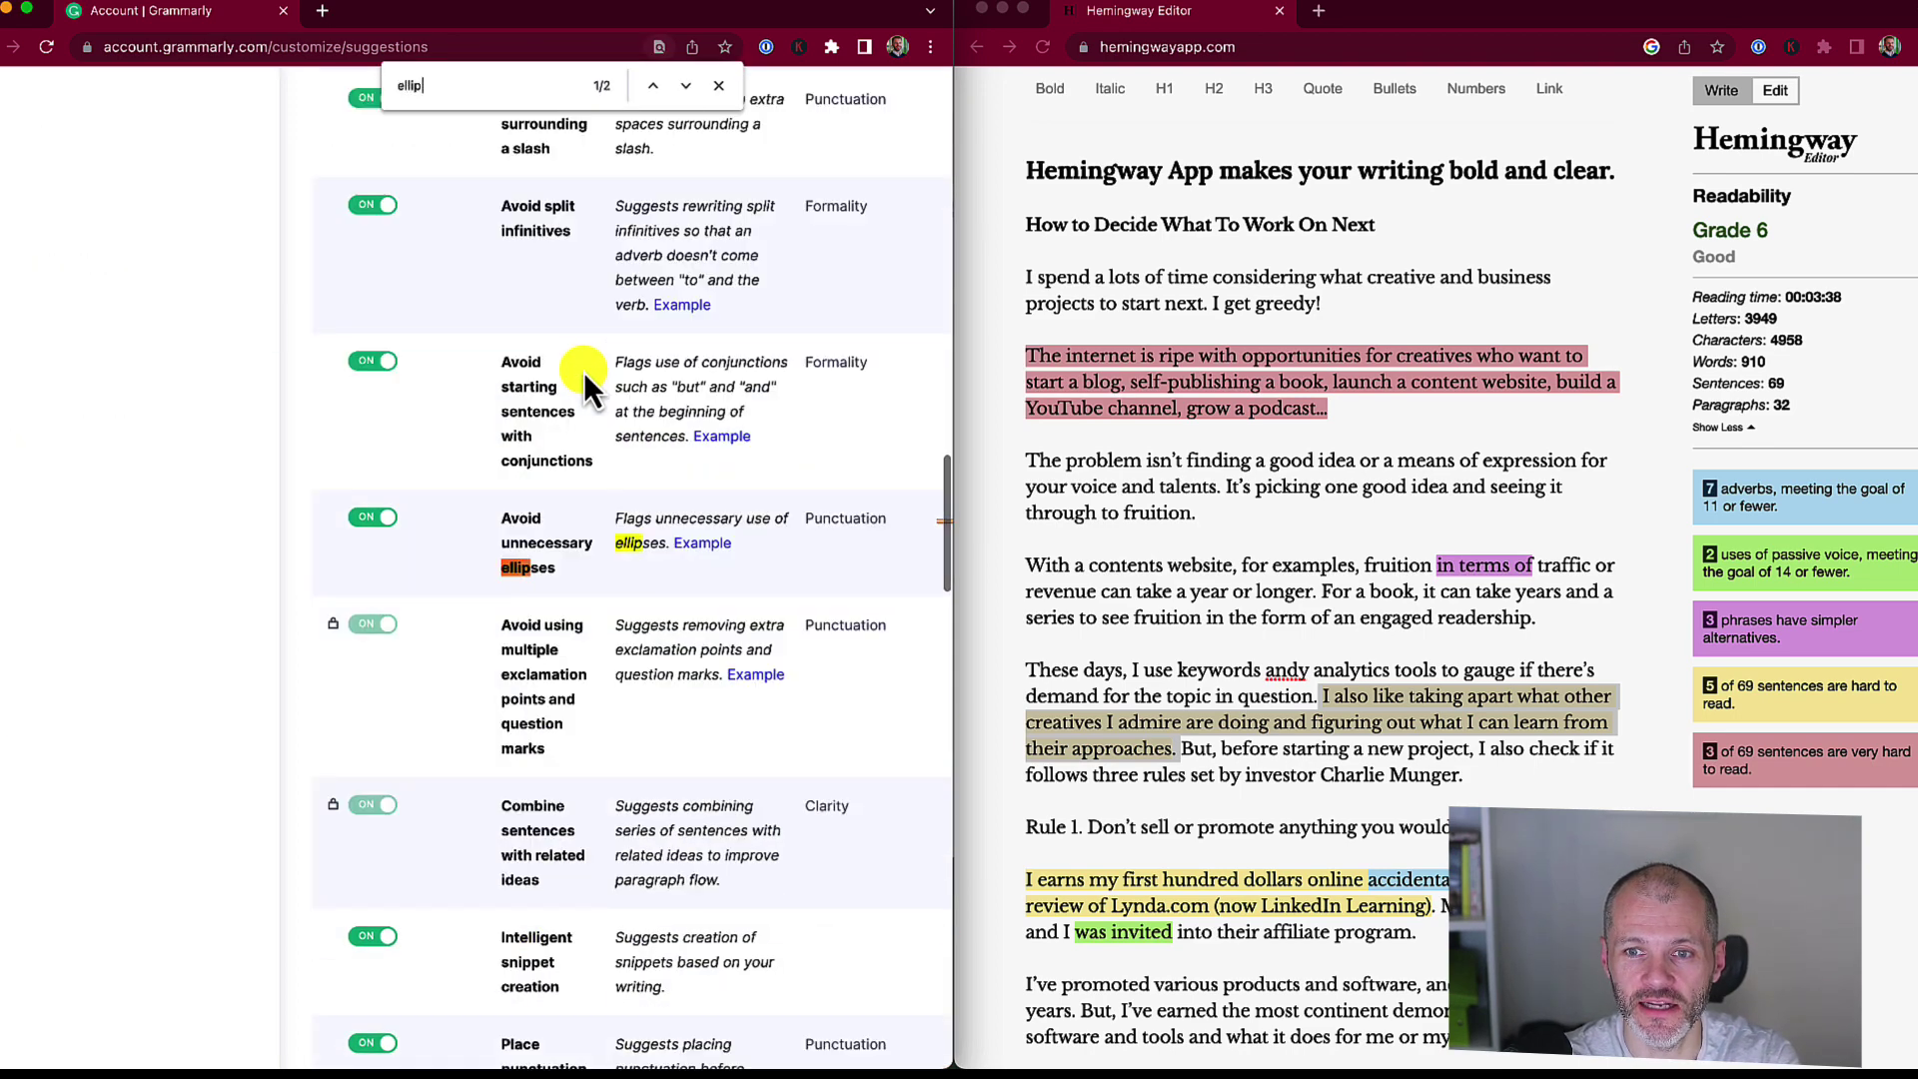
triple_click(517, 542)
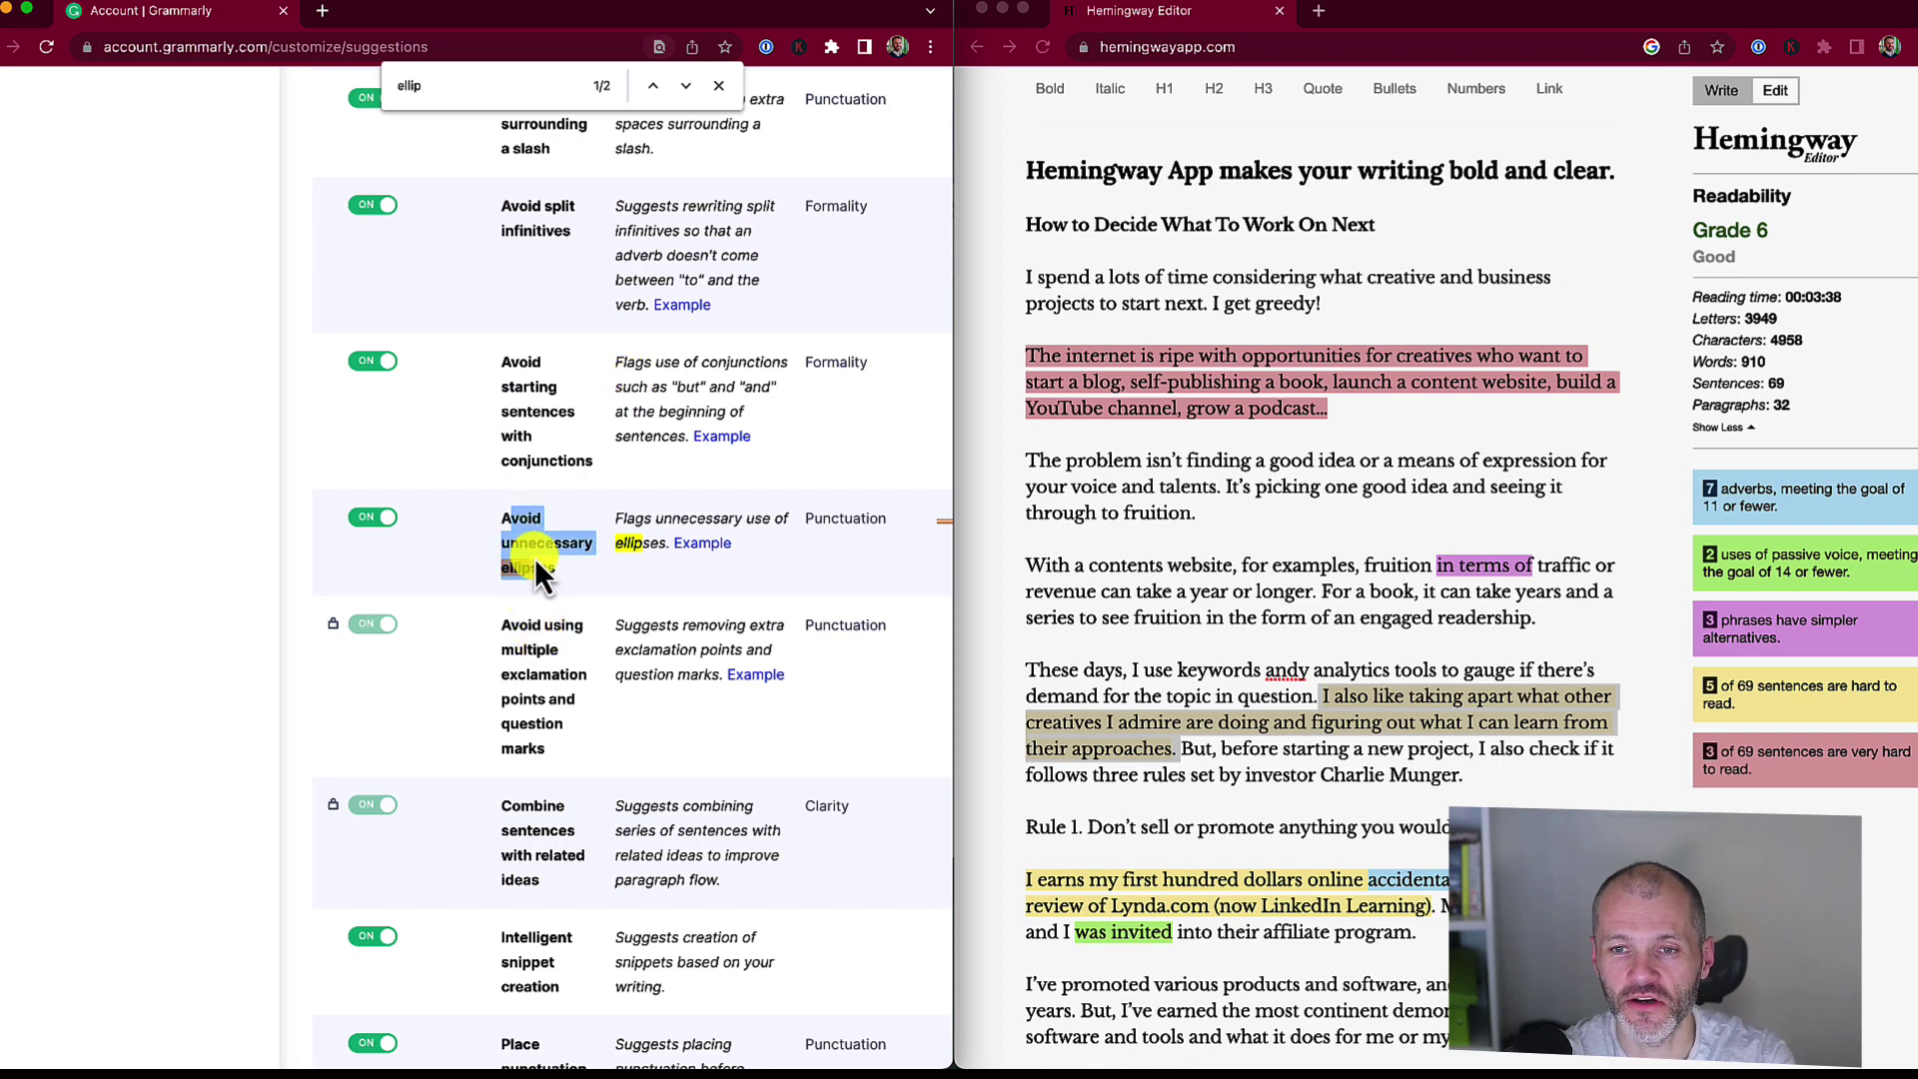
Search the page for "apostop" and highlight the rule on a consistent style of quotation marks and apostrophes
key("super+f")
type("apostop")
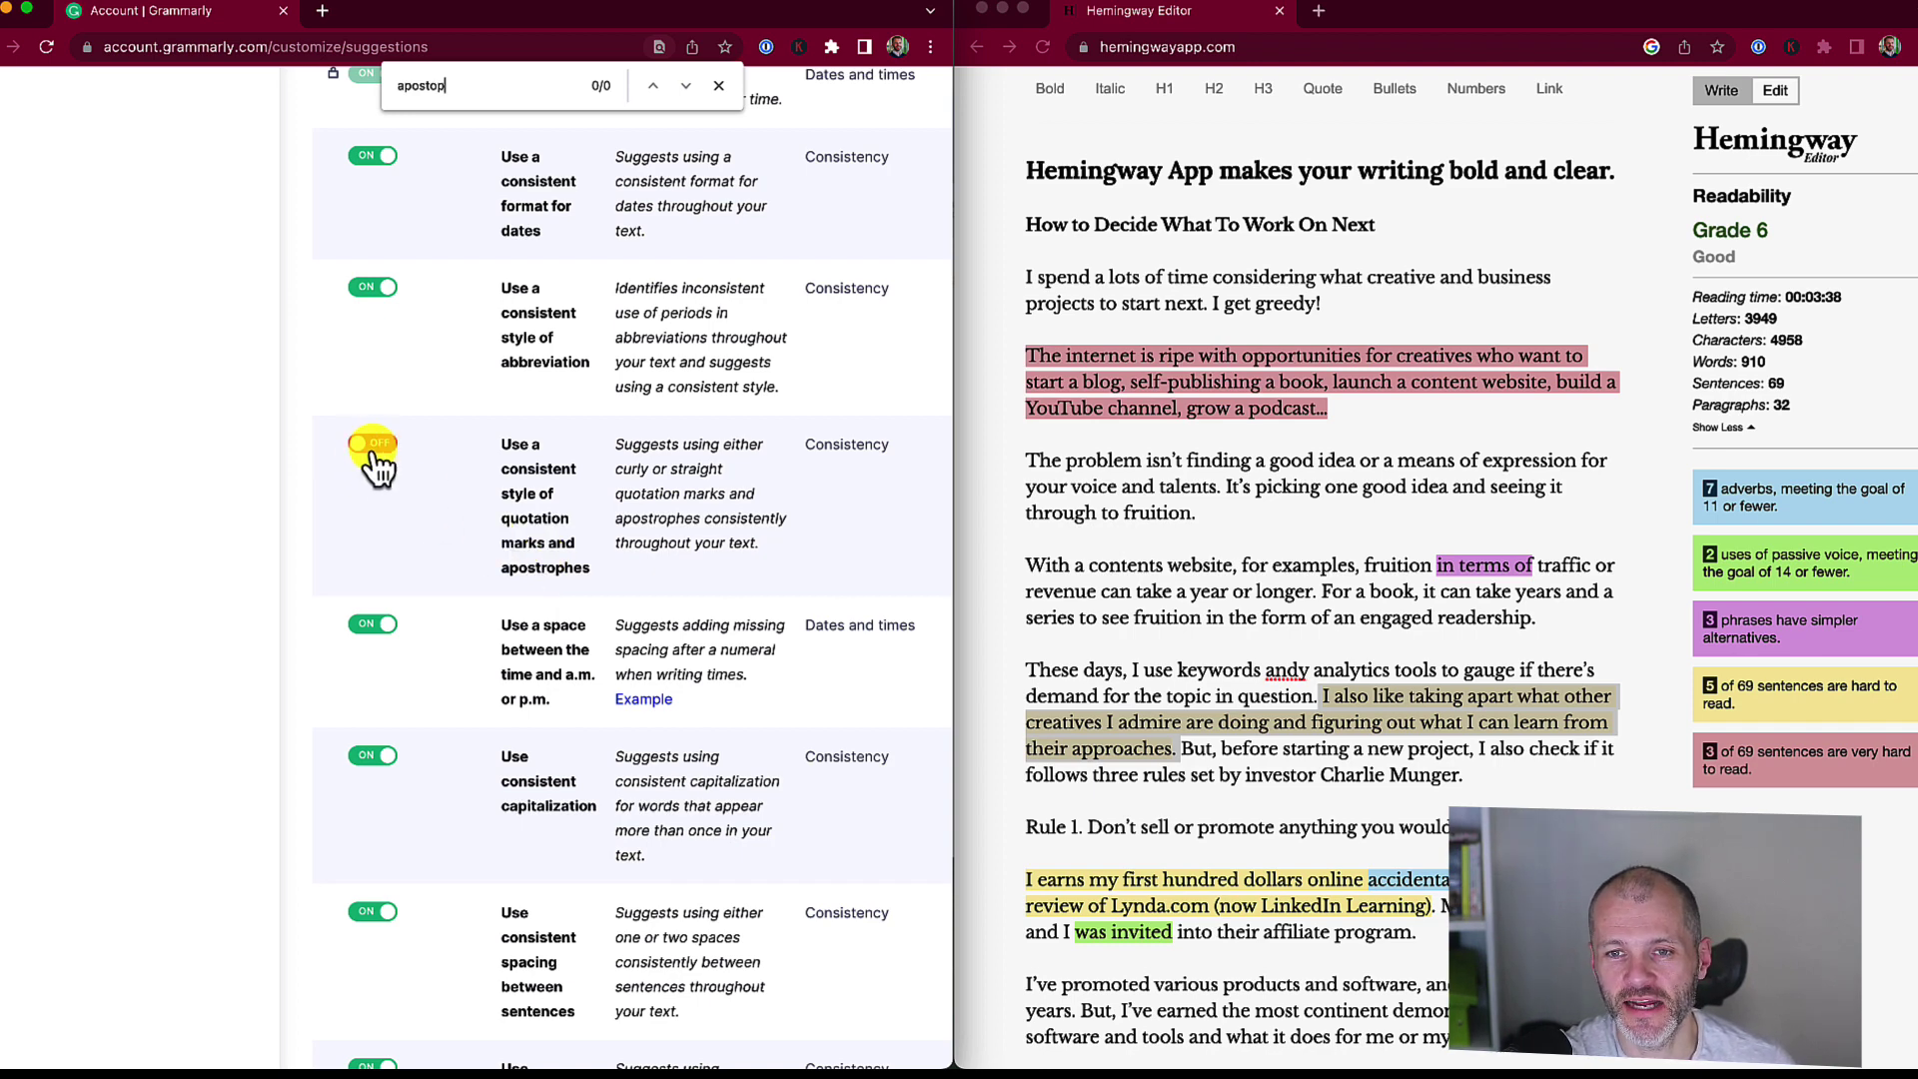
left_click_drag(501, 469, 577, 583)
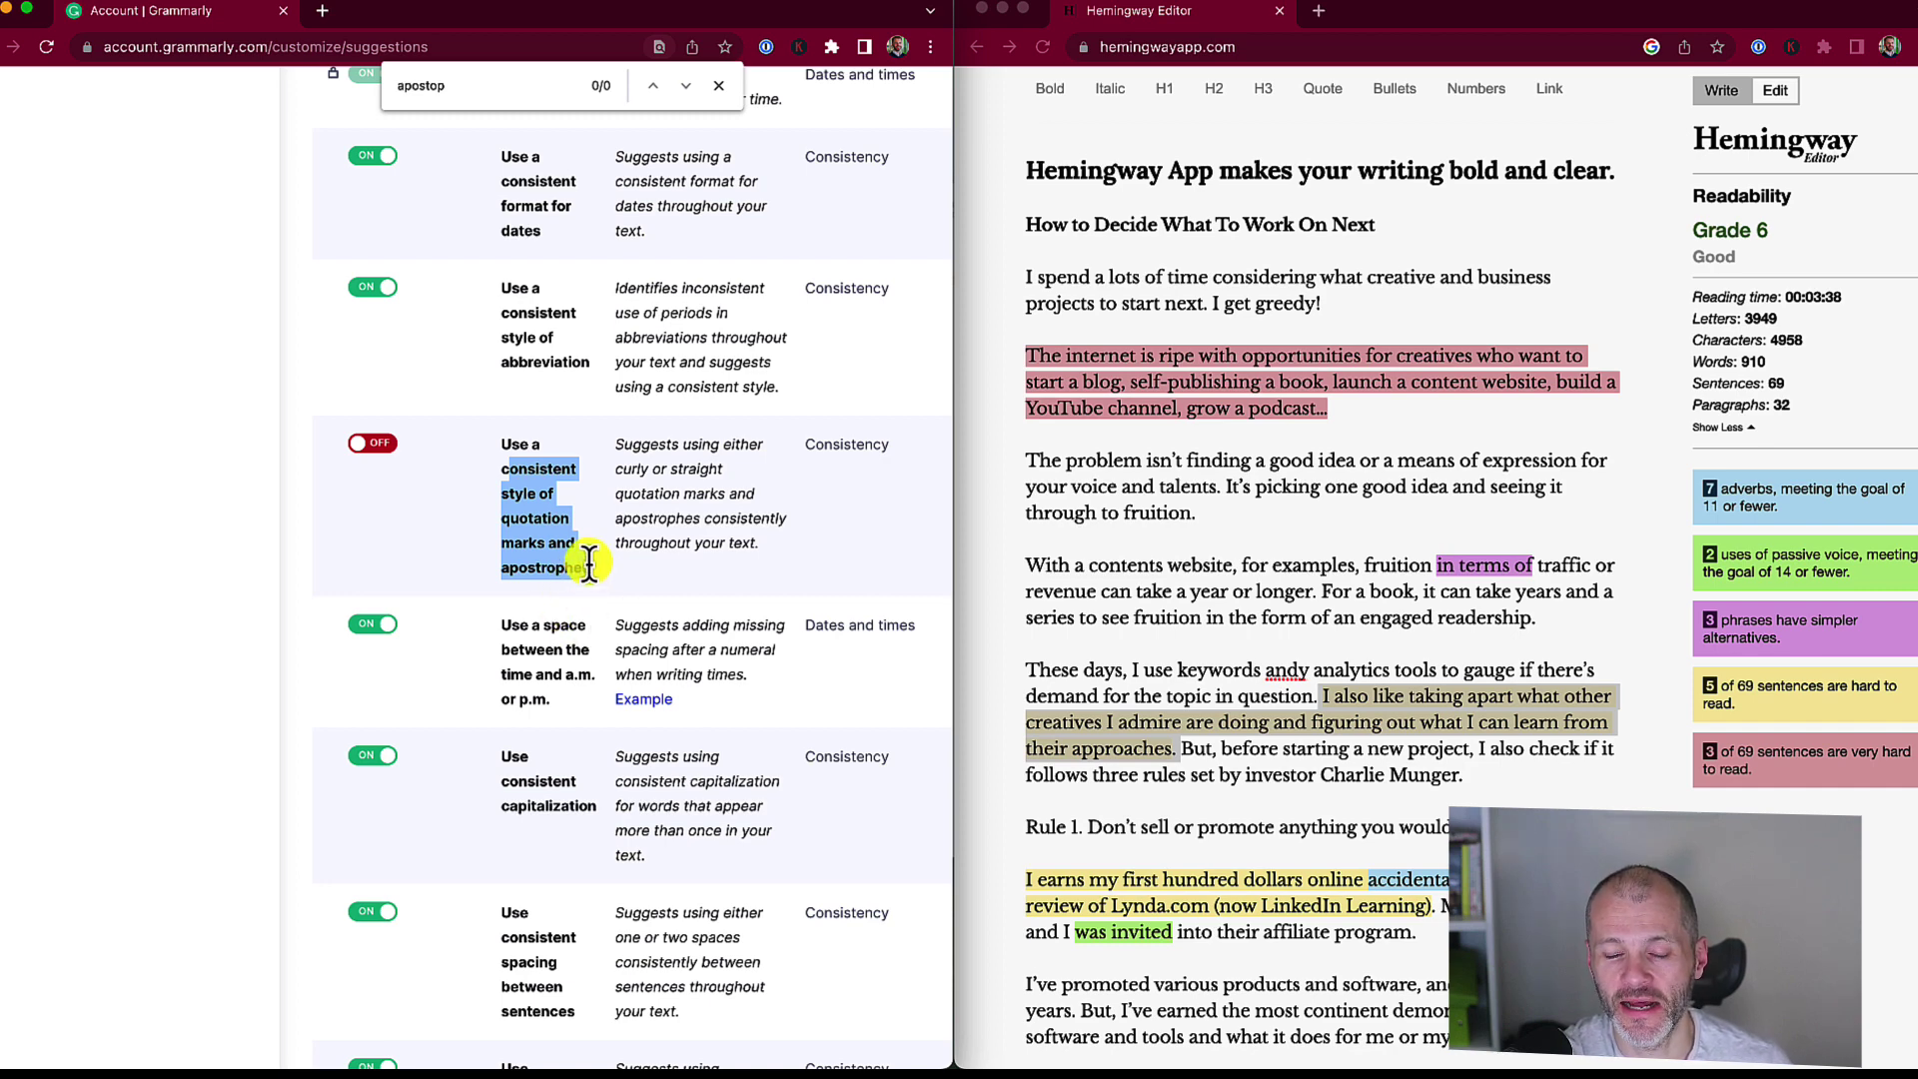
left_click_drag(589, 567, 530, 469)
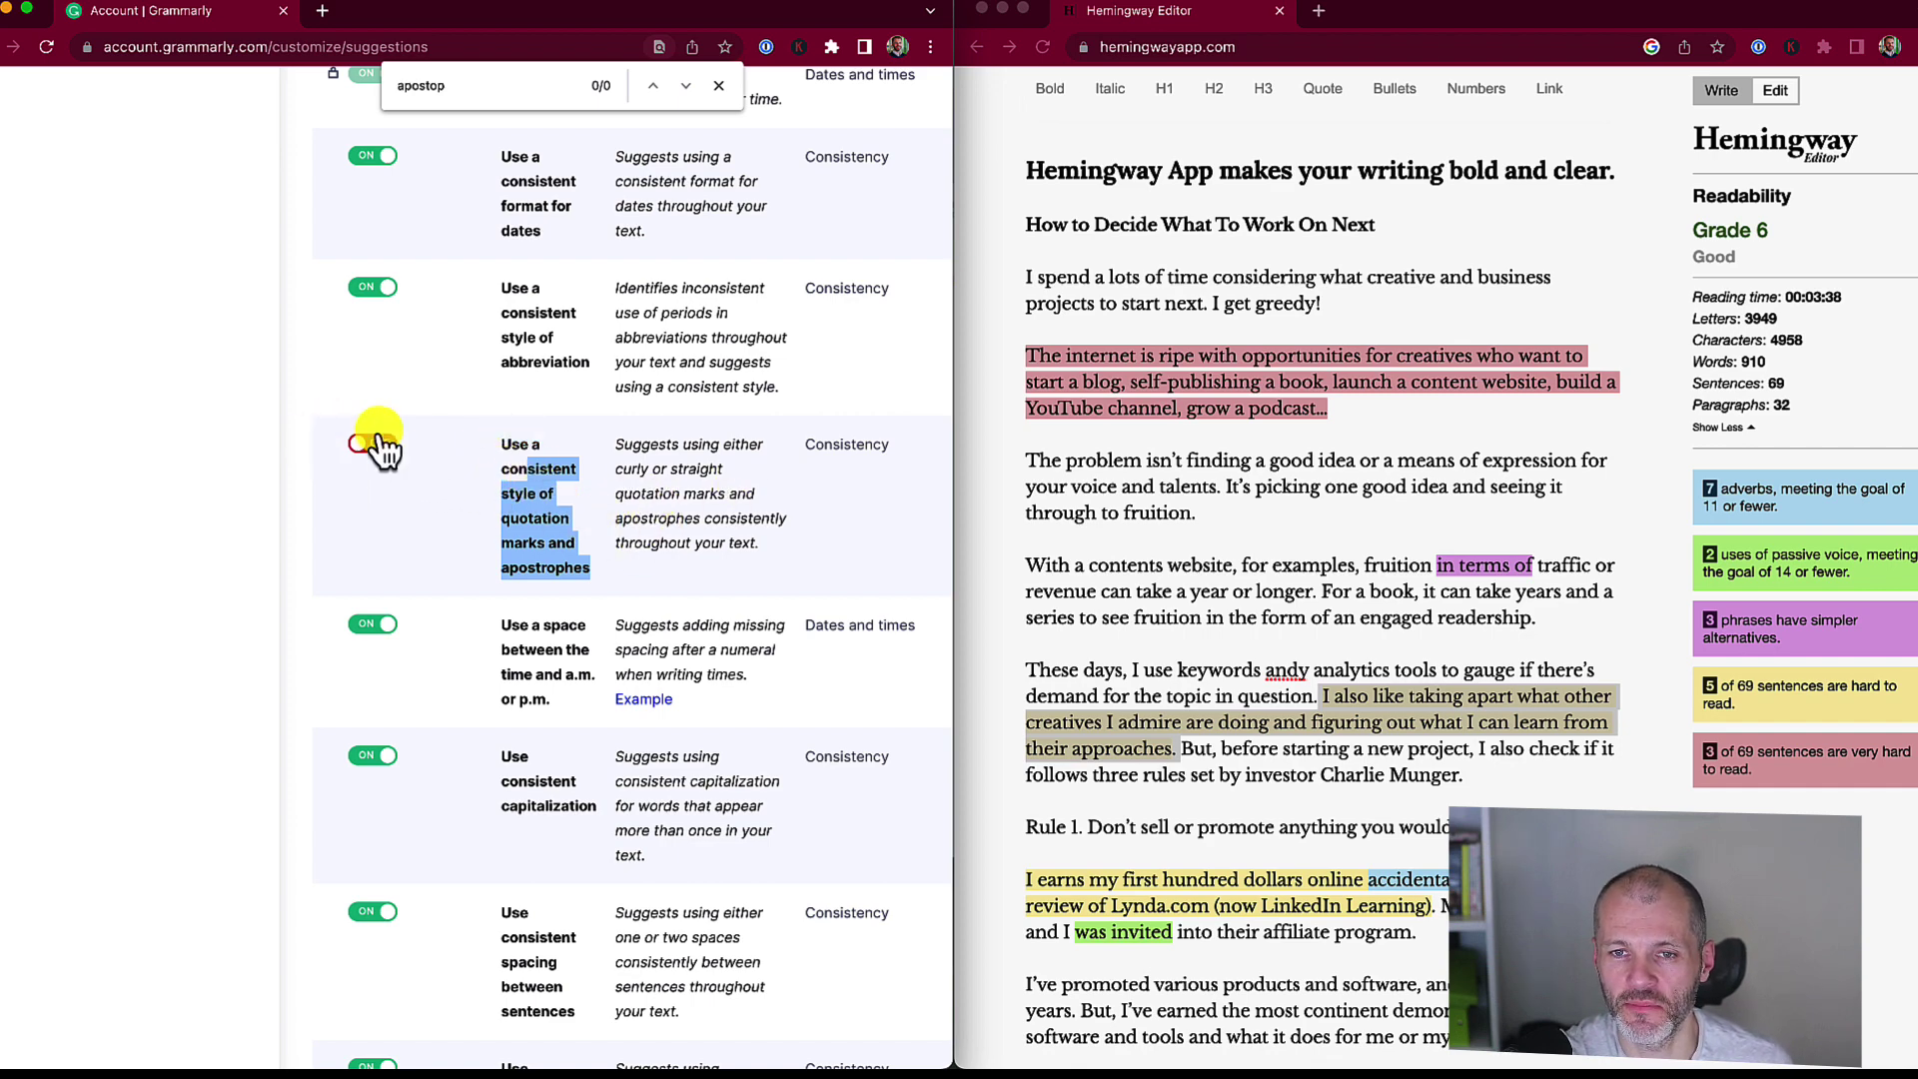
Review the colour-coded highlights through the whole article in Hemingway Editor and return to its beginning
left_click(1195, 682)
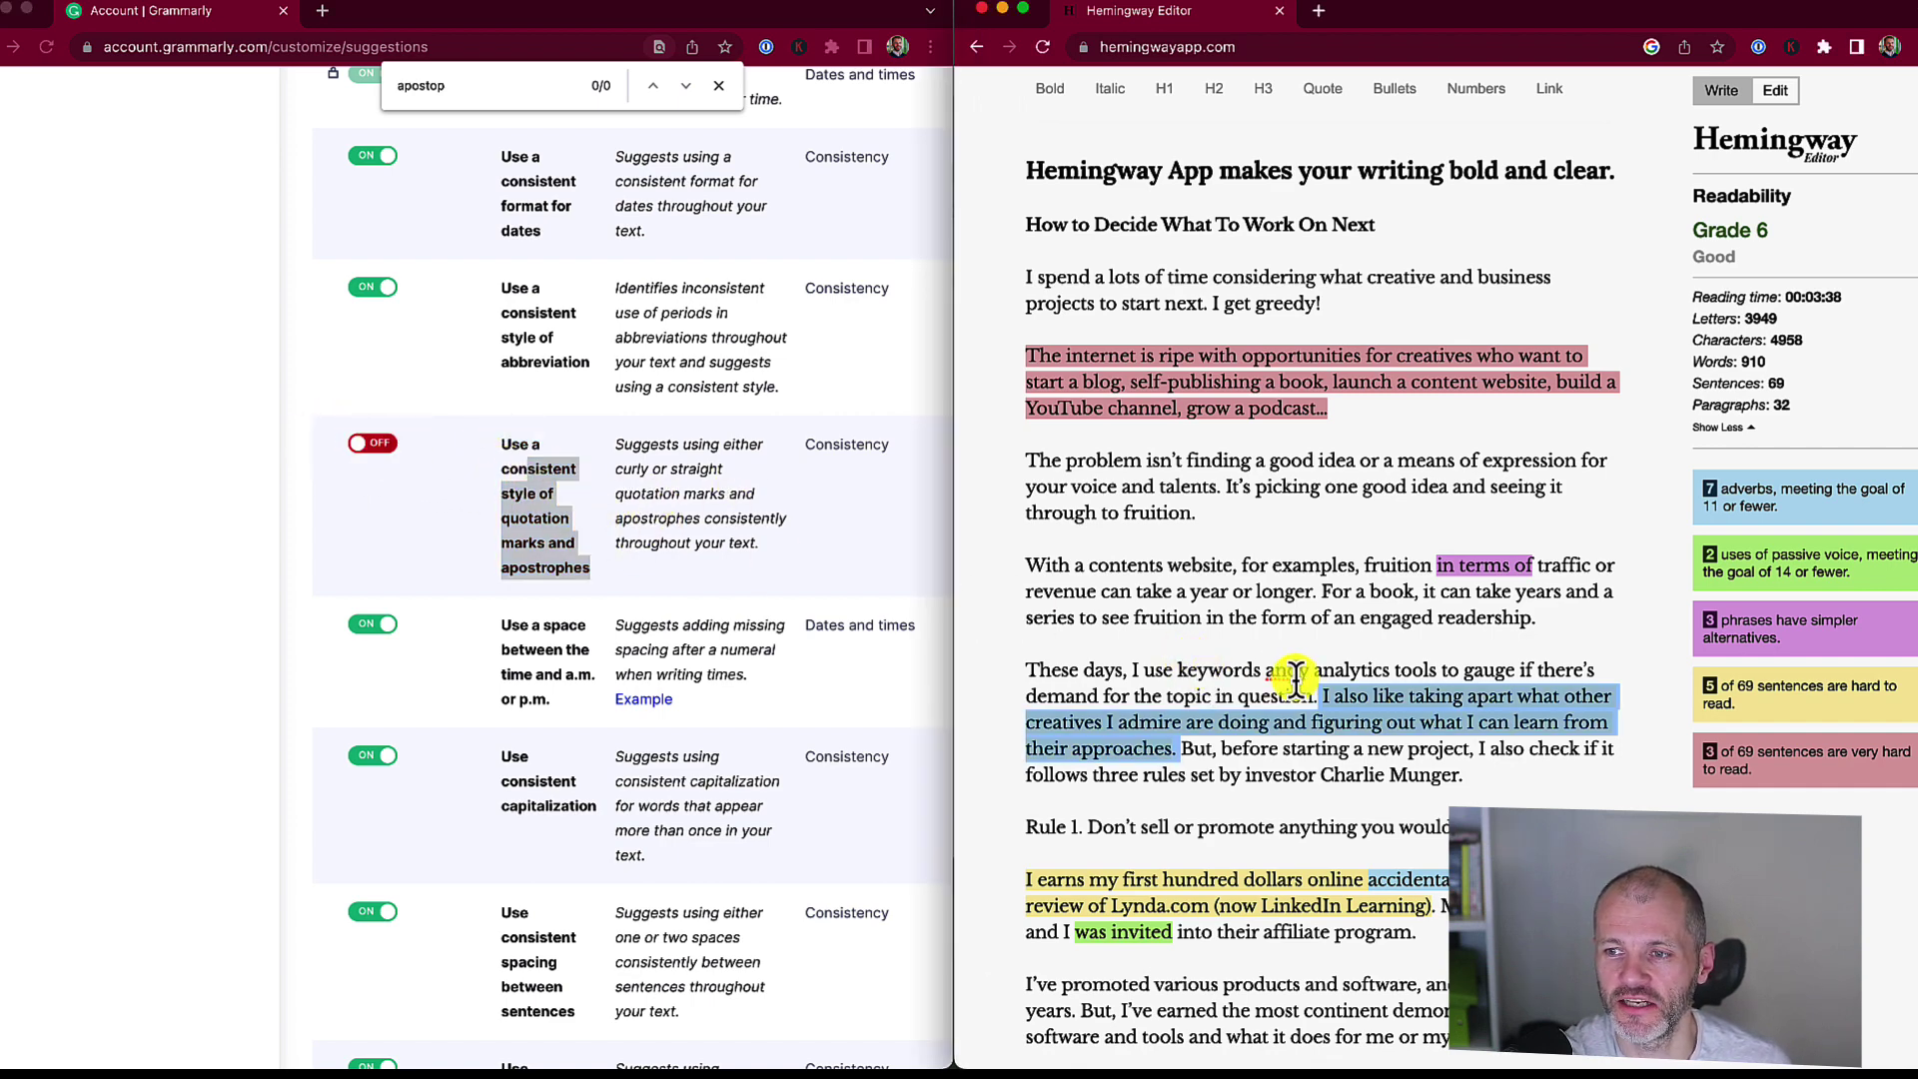
scroll(1331, 639, "down", 3)
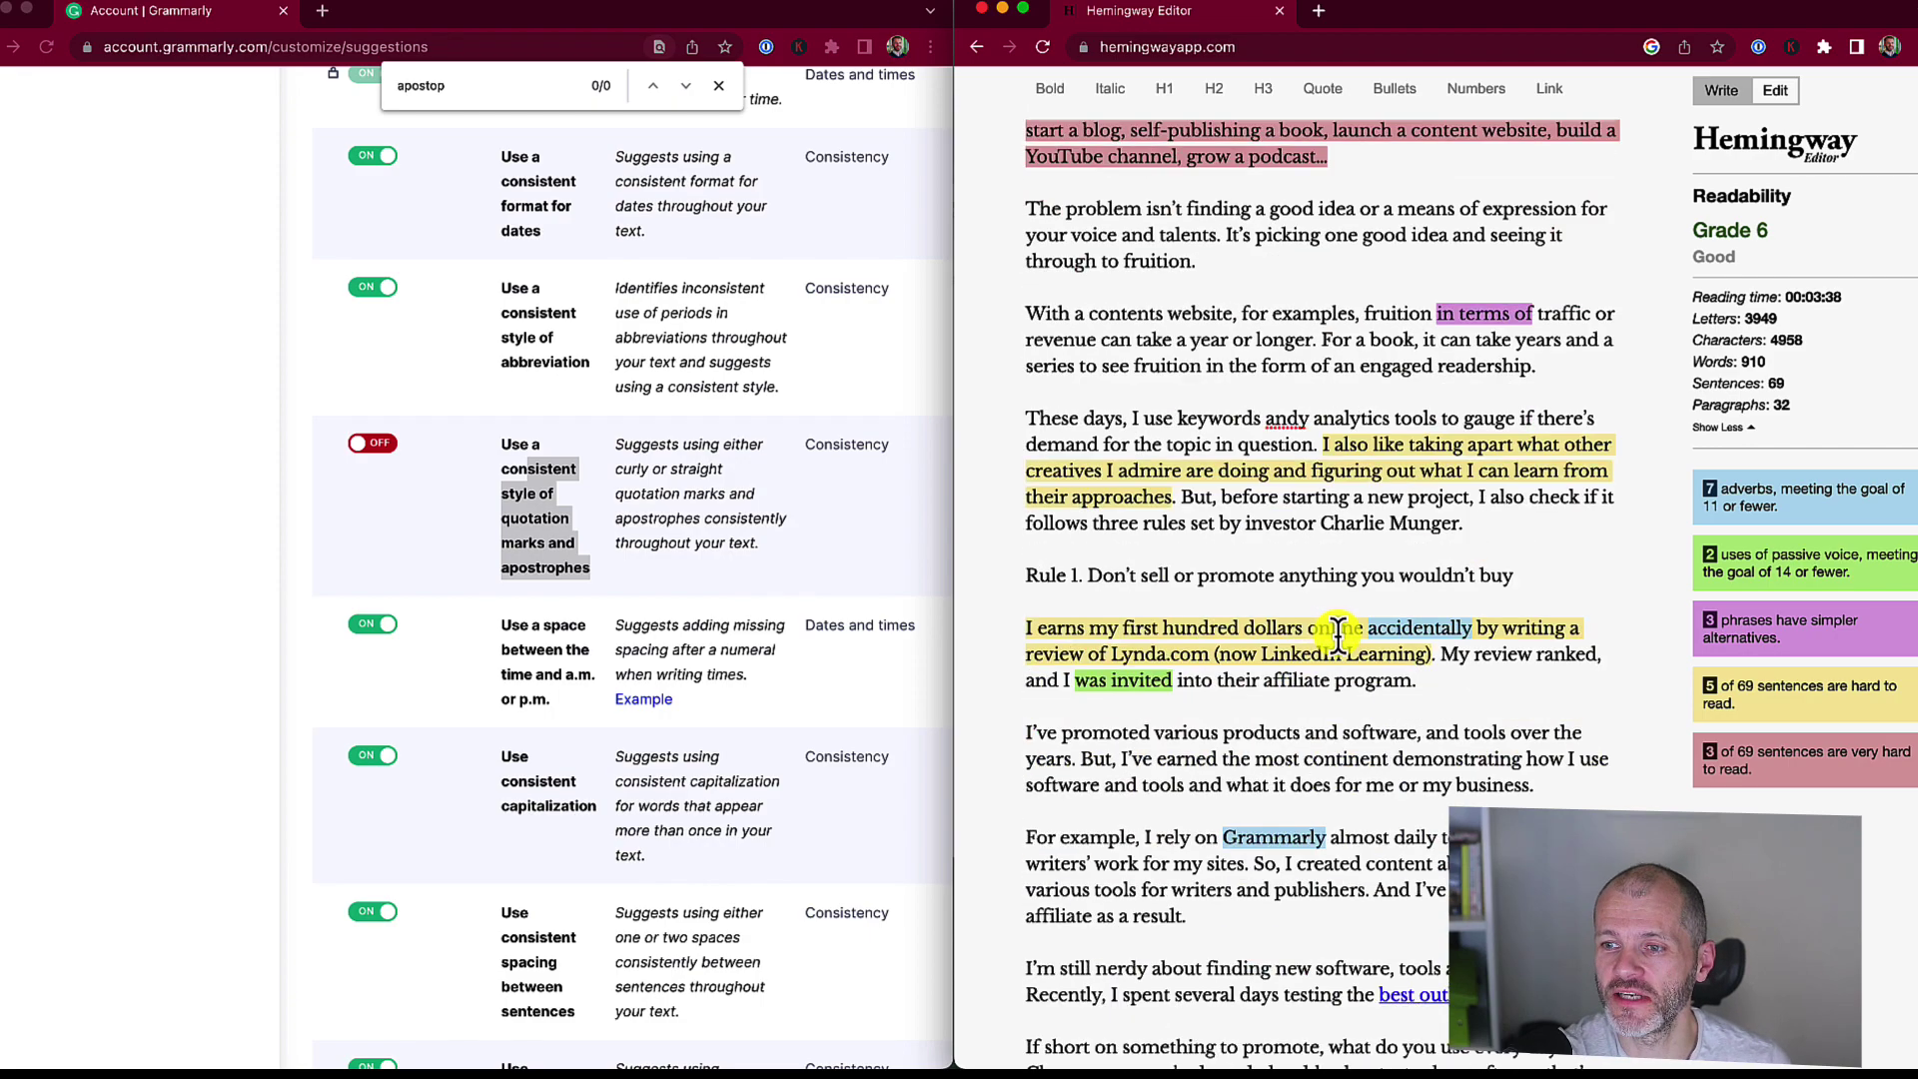
scroll(1332, 629, "down", 8)
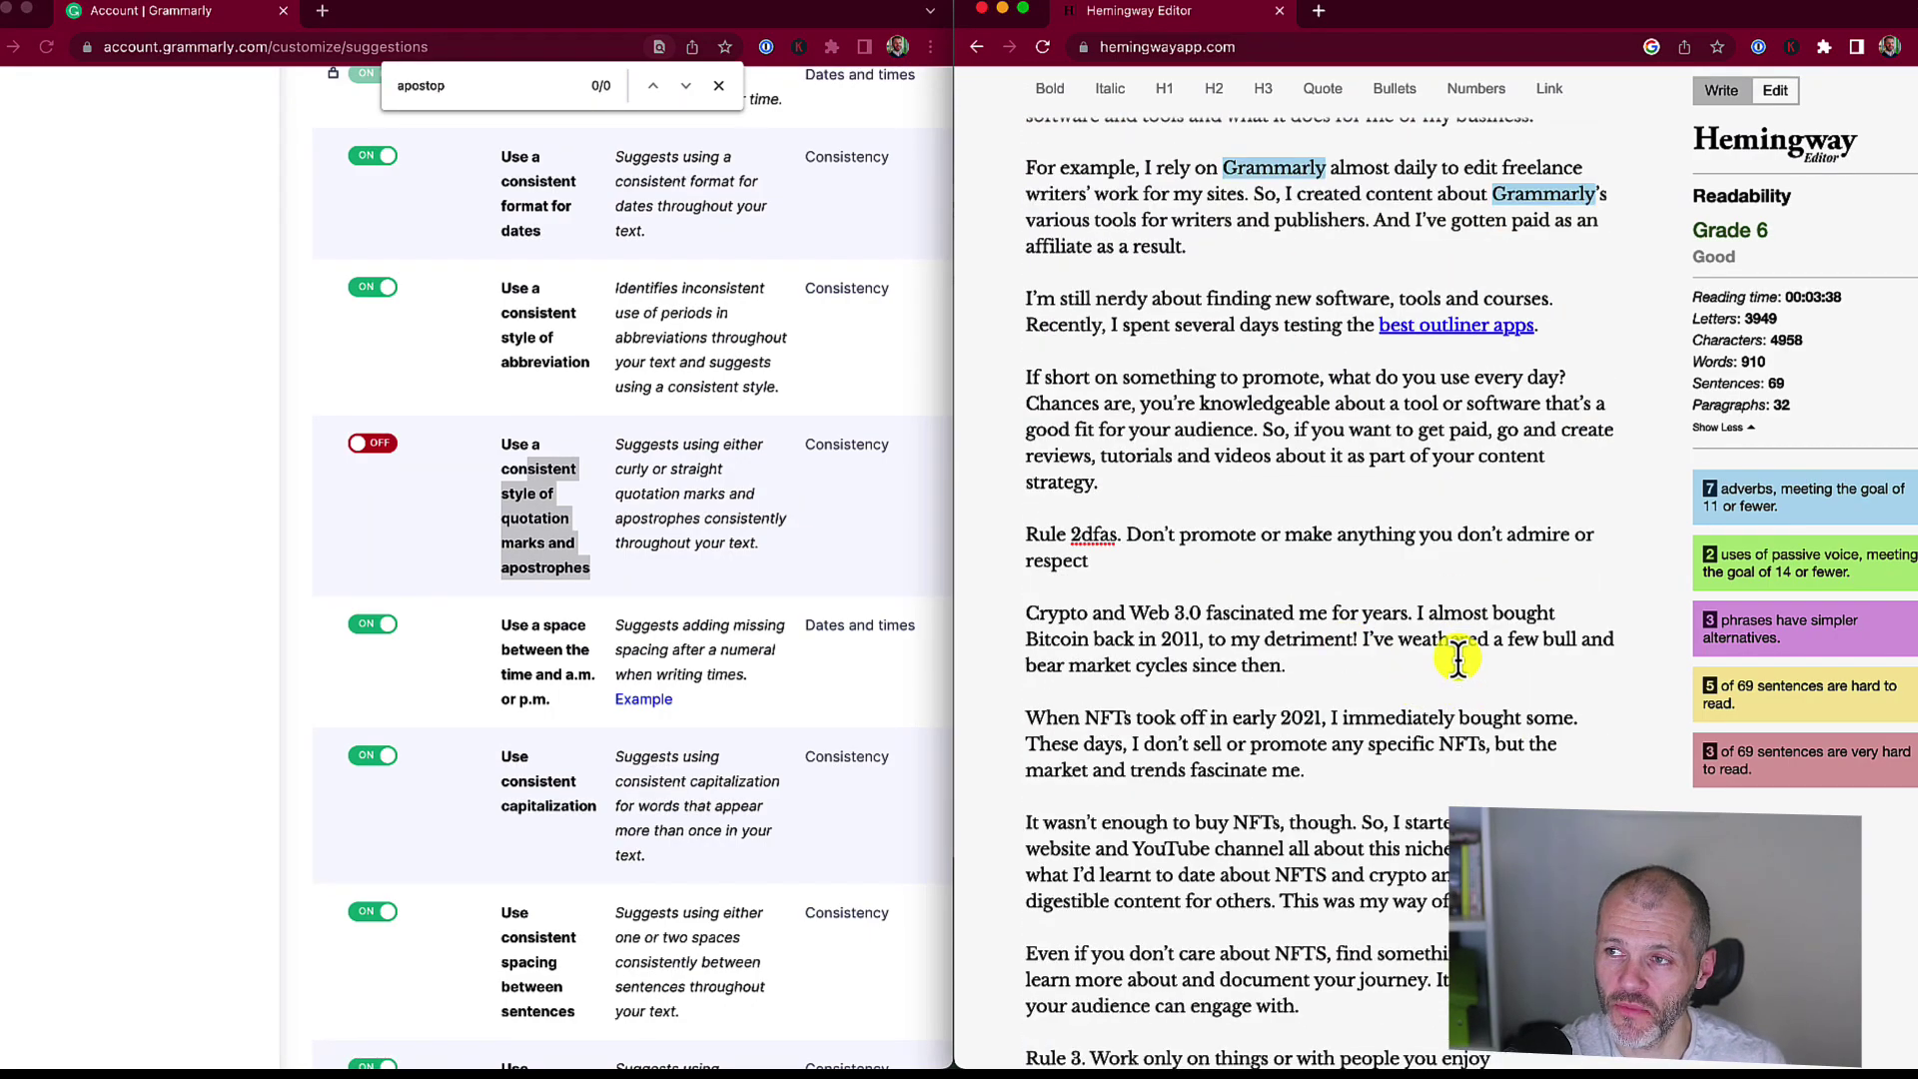
scroll(1456, 642, "down", 8)
scroll(1461, 689, "down", 8)
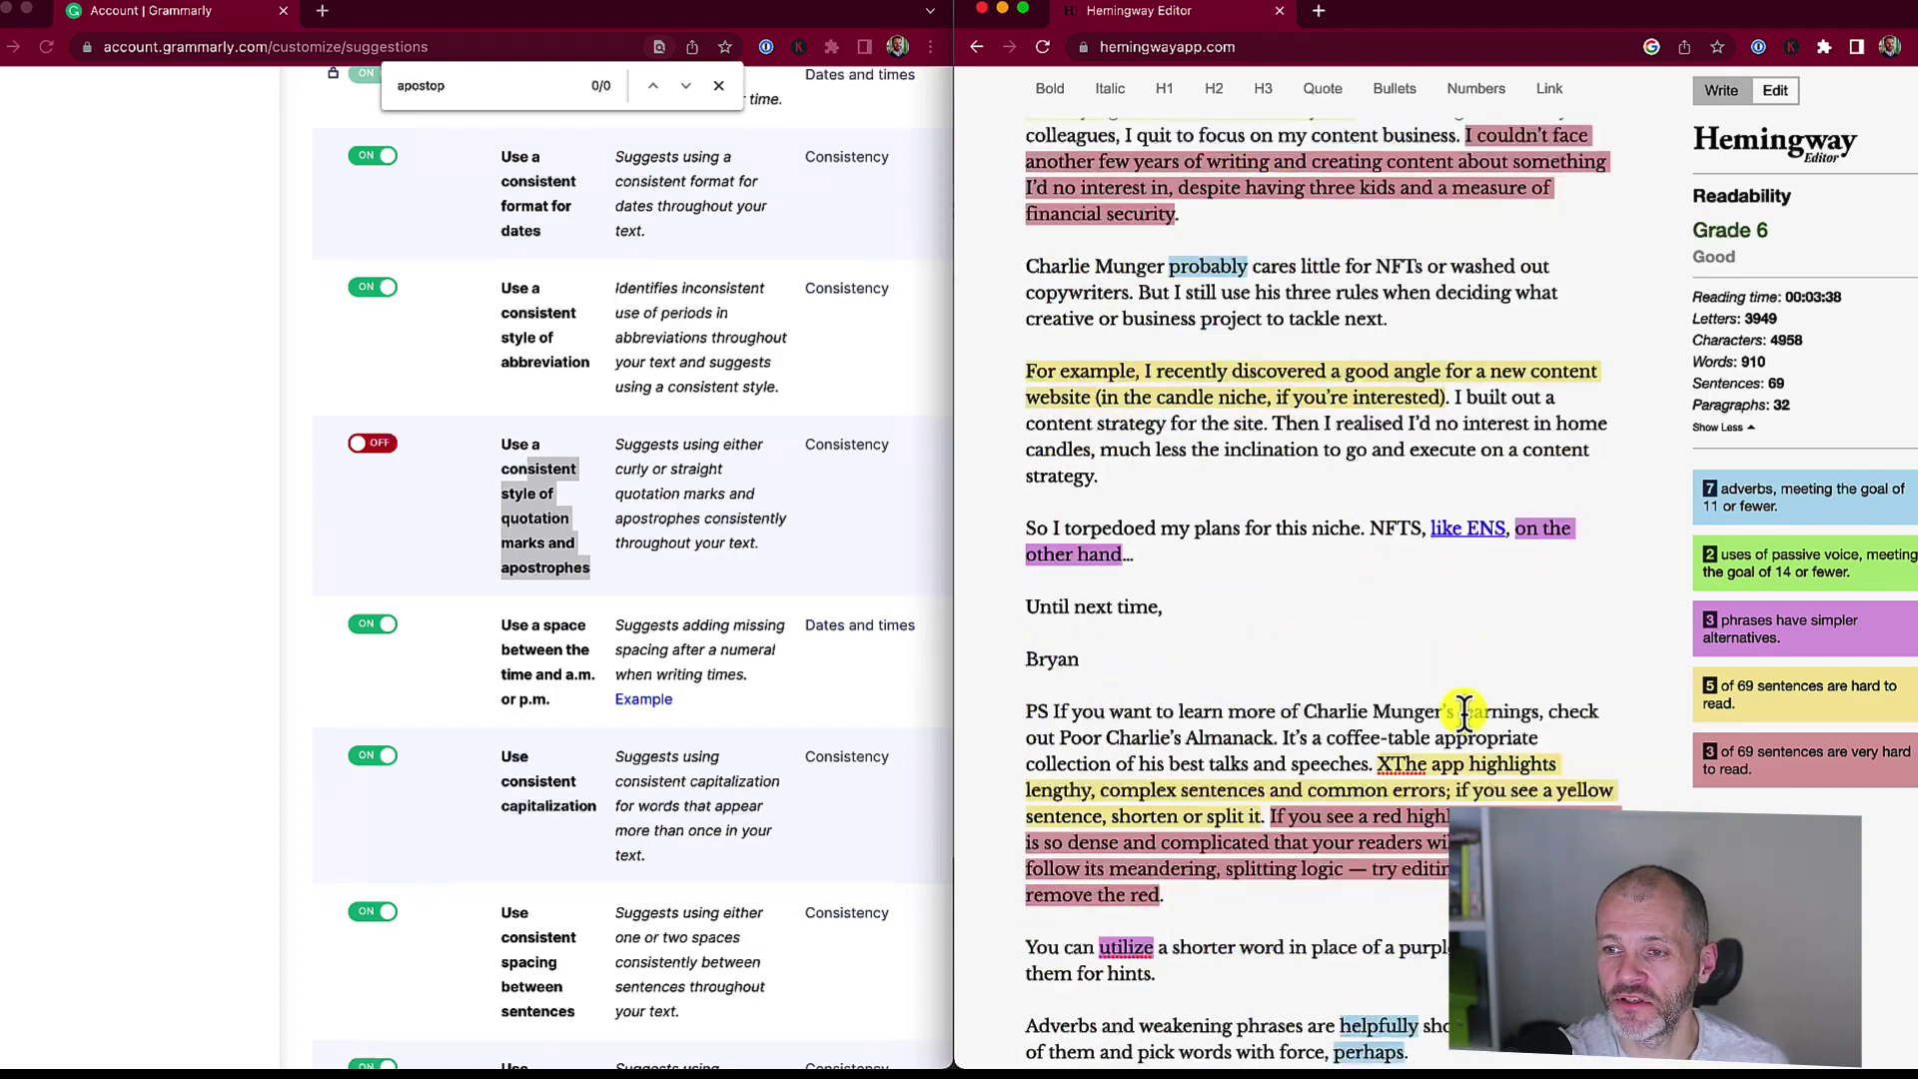
scroll(1499, 719, "up", 20)
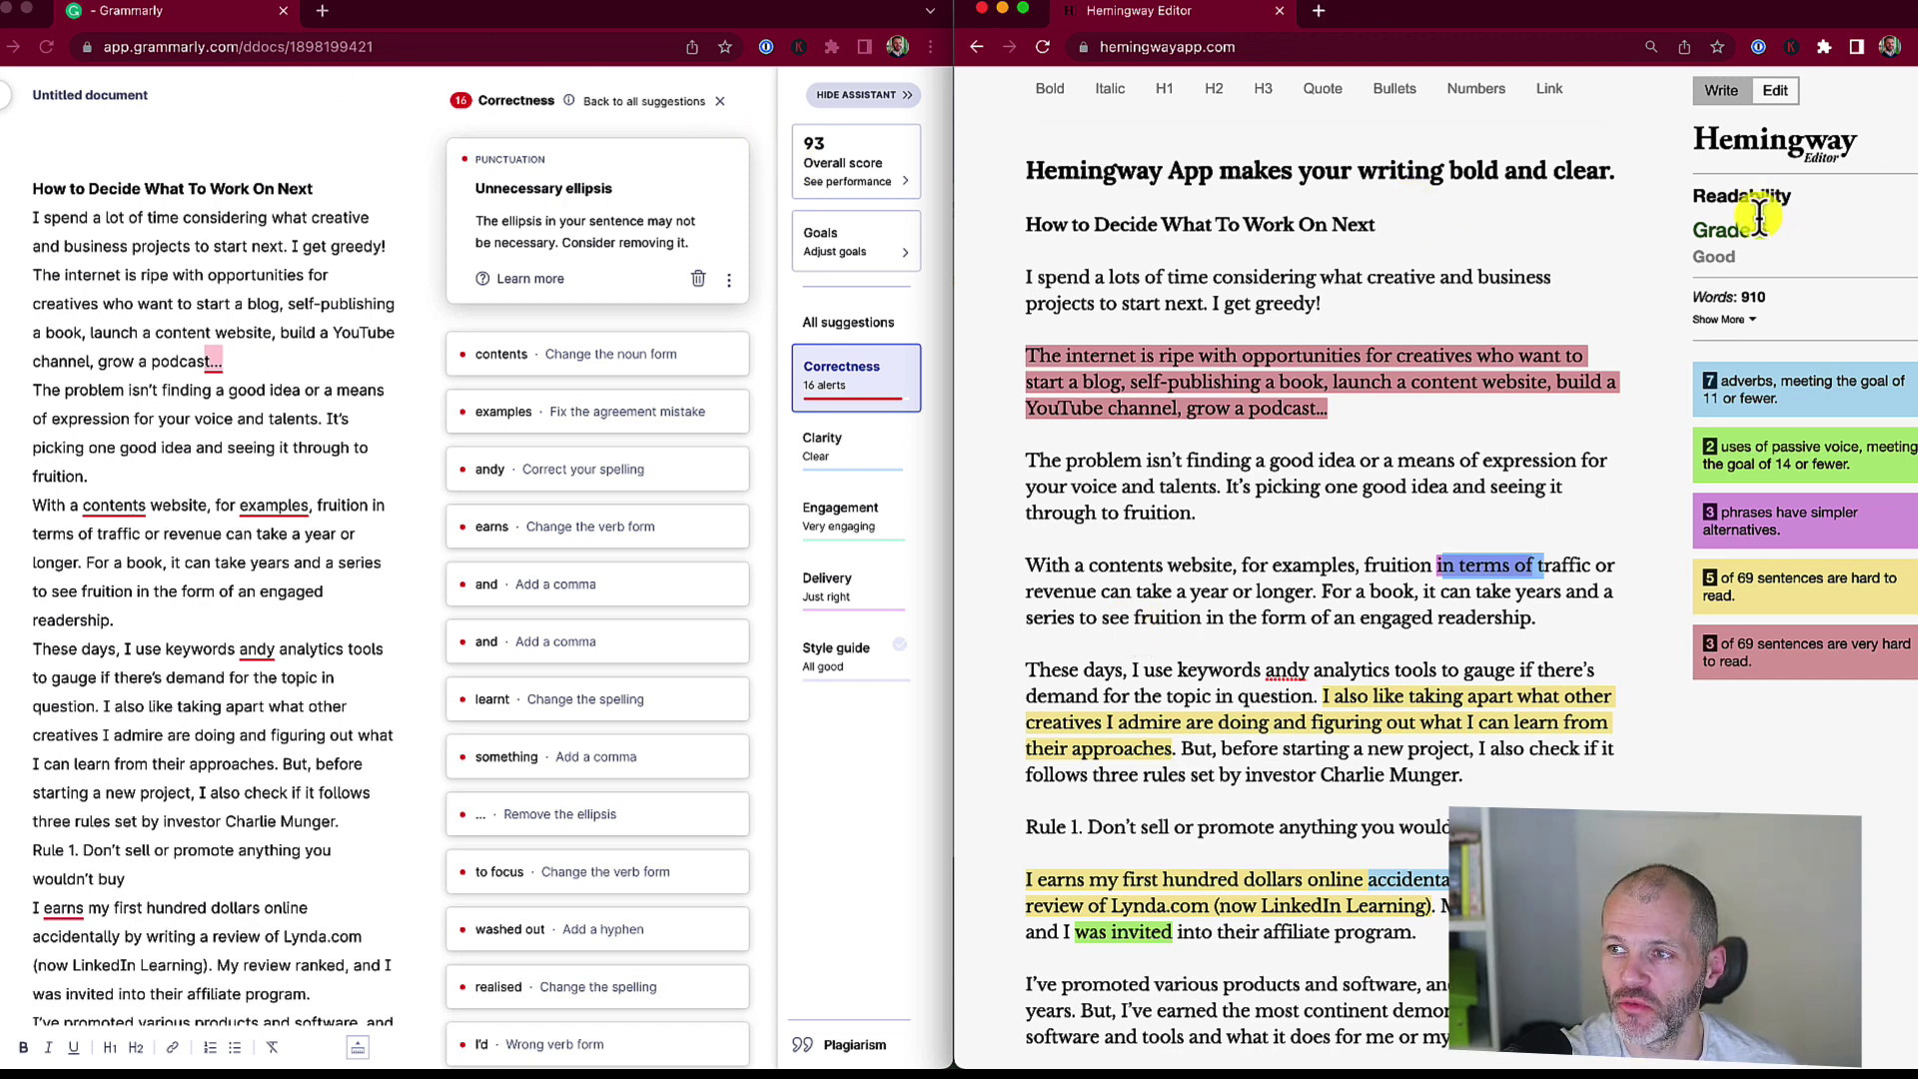
Expand Hemingway's readability statistics, compare them with Grammarly's Performance report, and close the report
left_click(1746, 320)
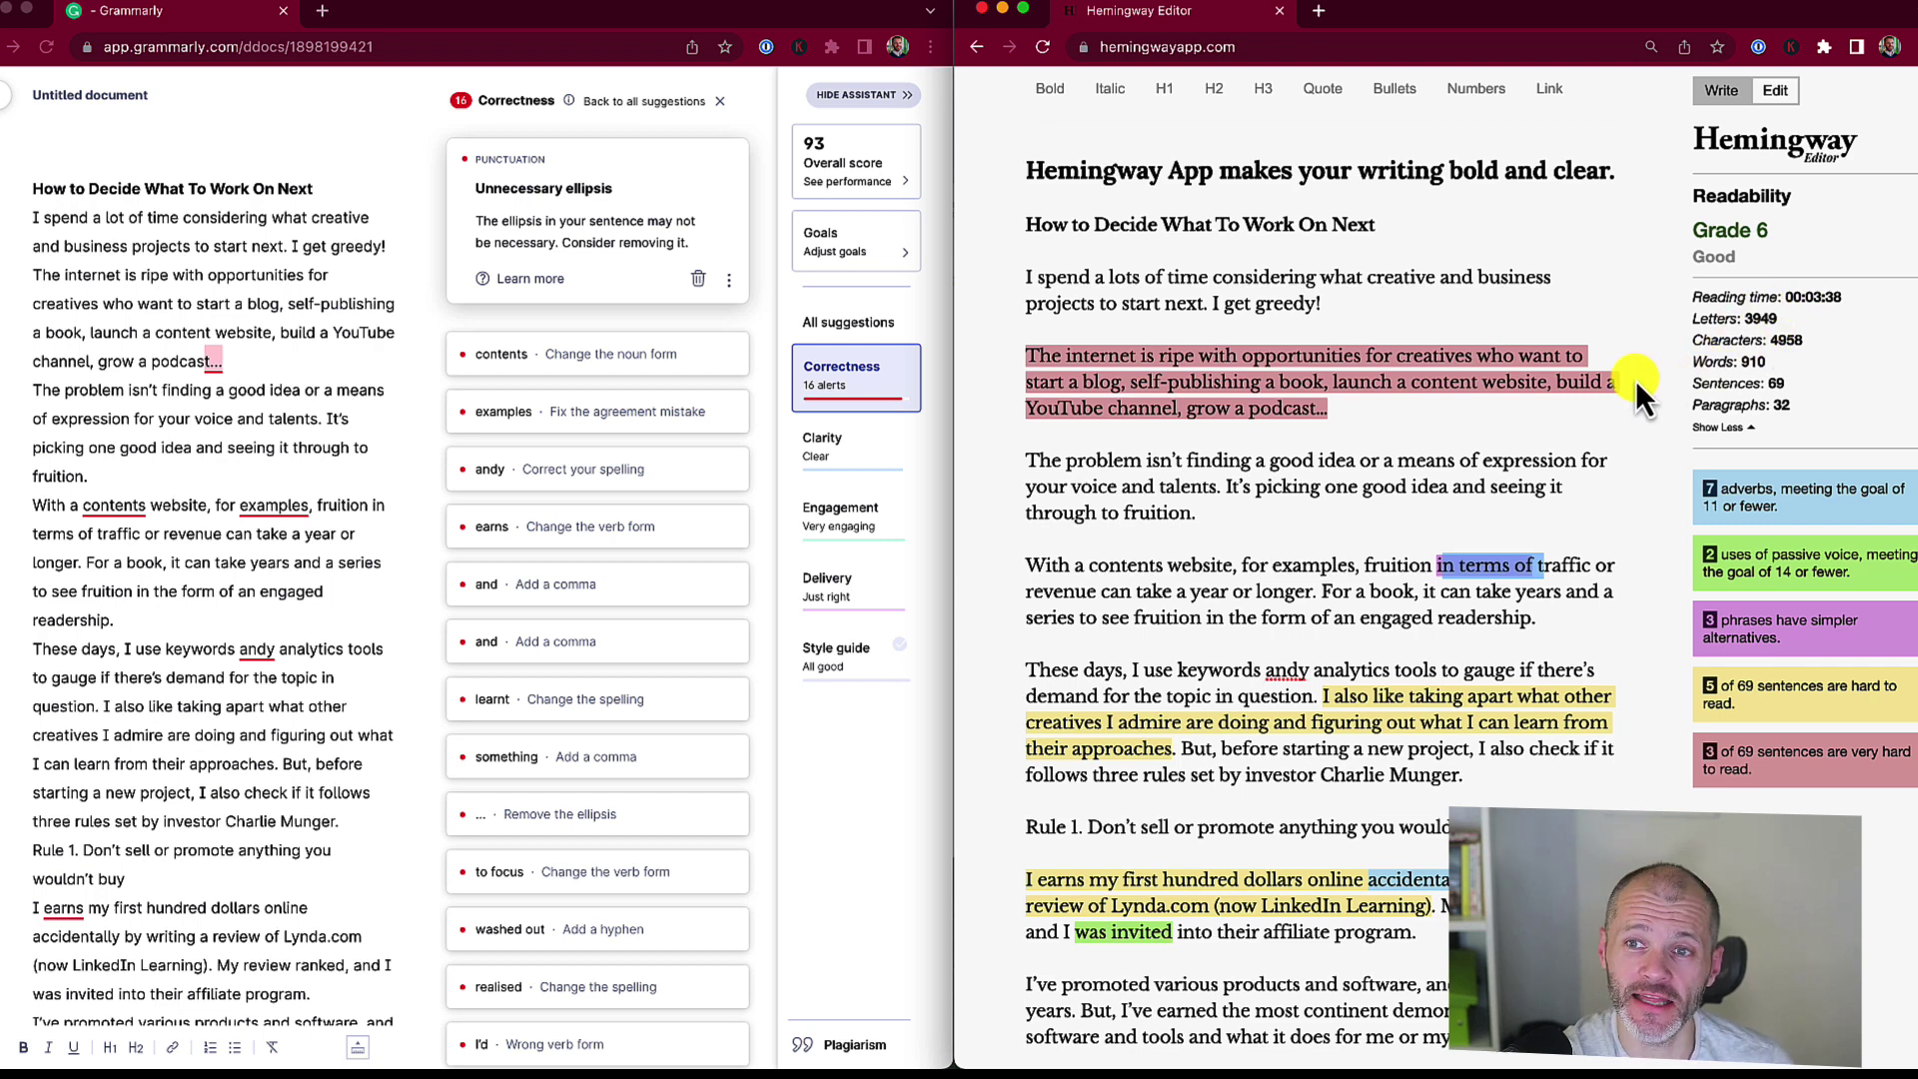
left_click(859, 158)
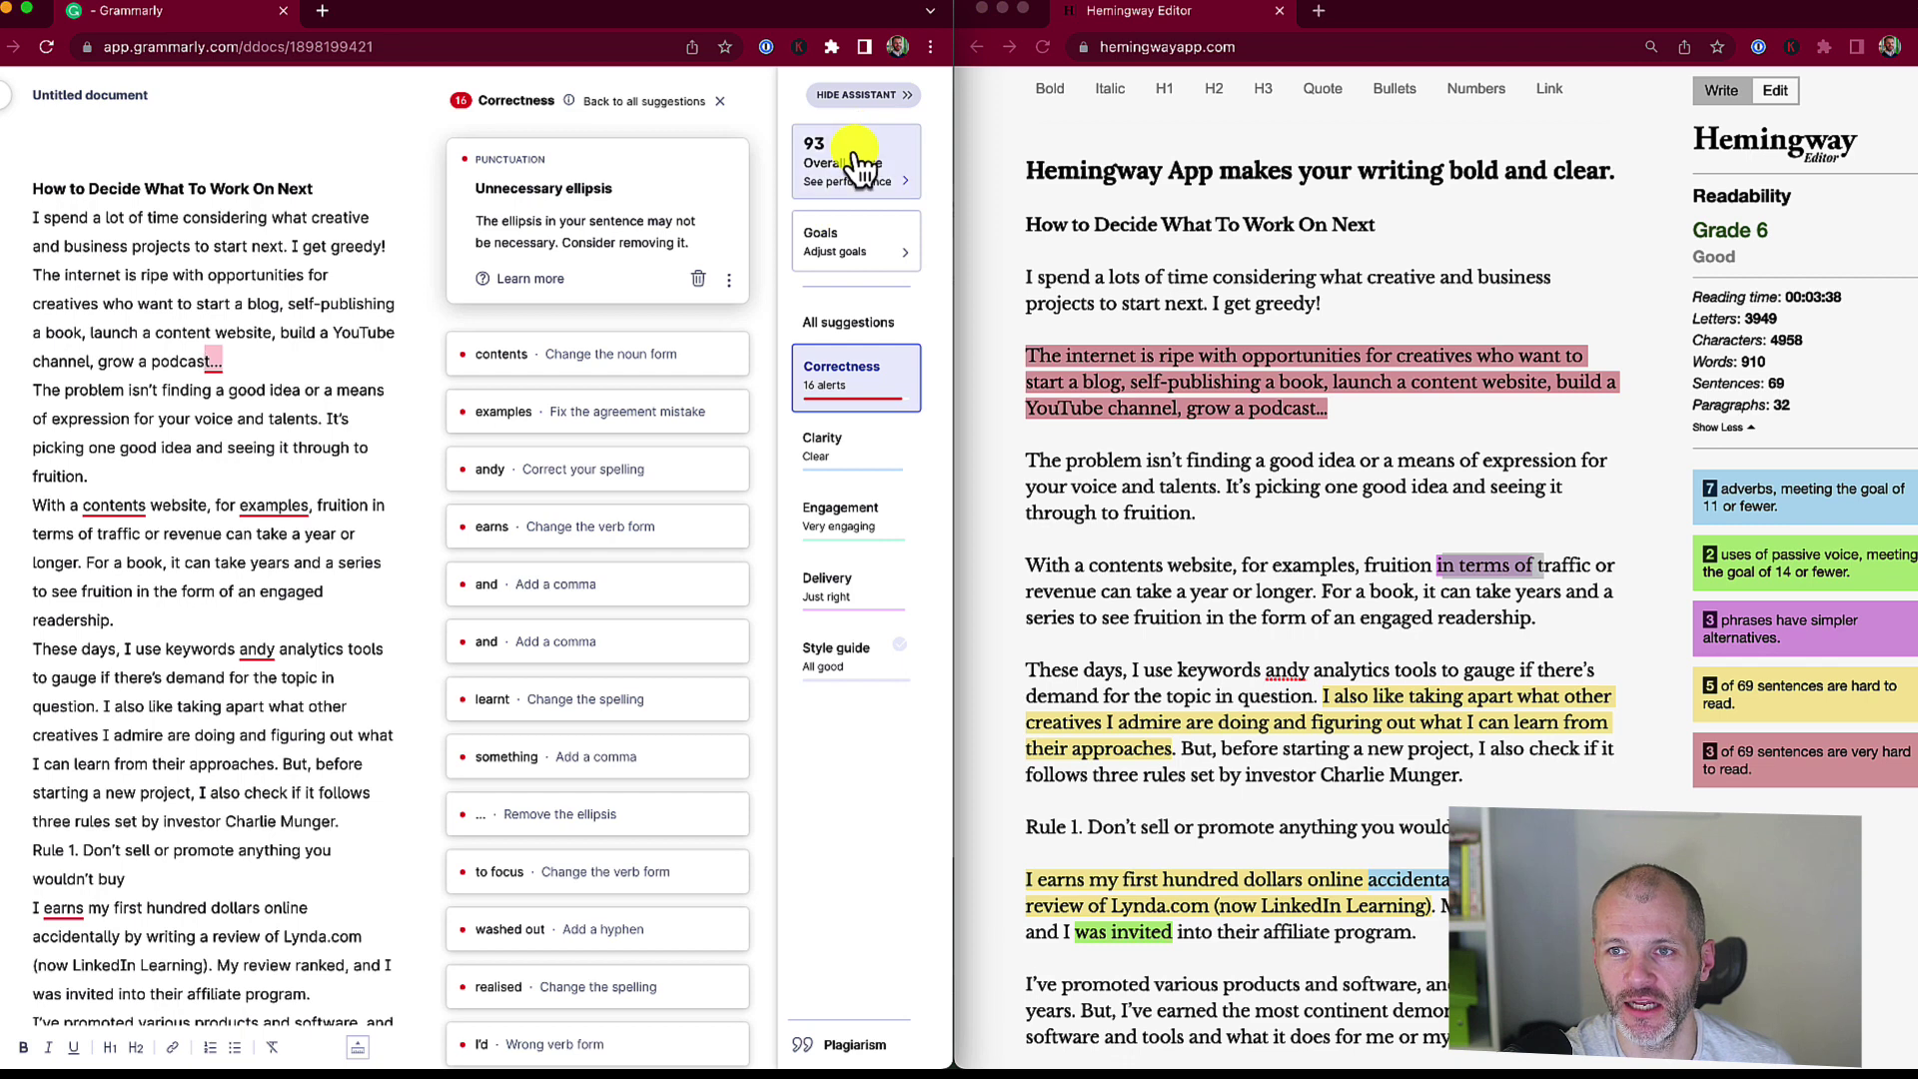
left_click(856, 158)
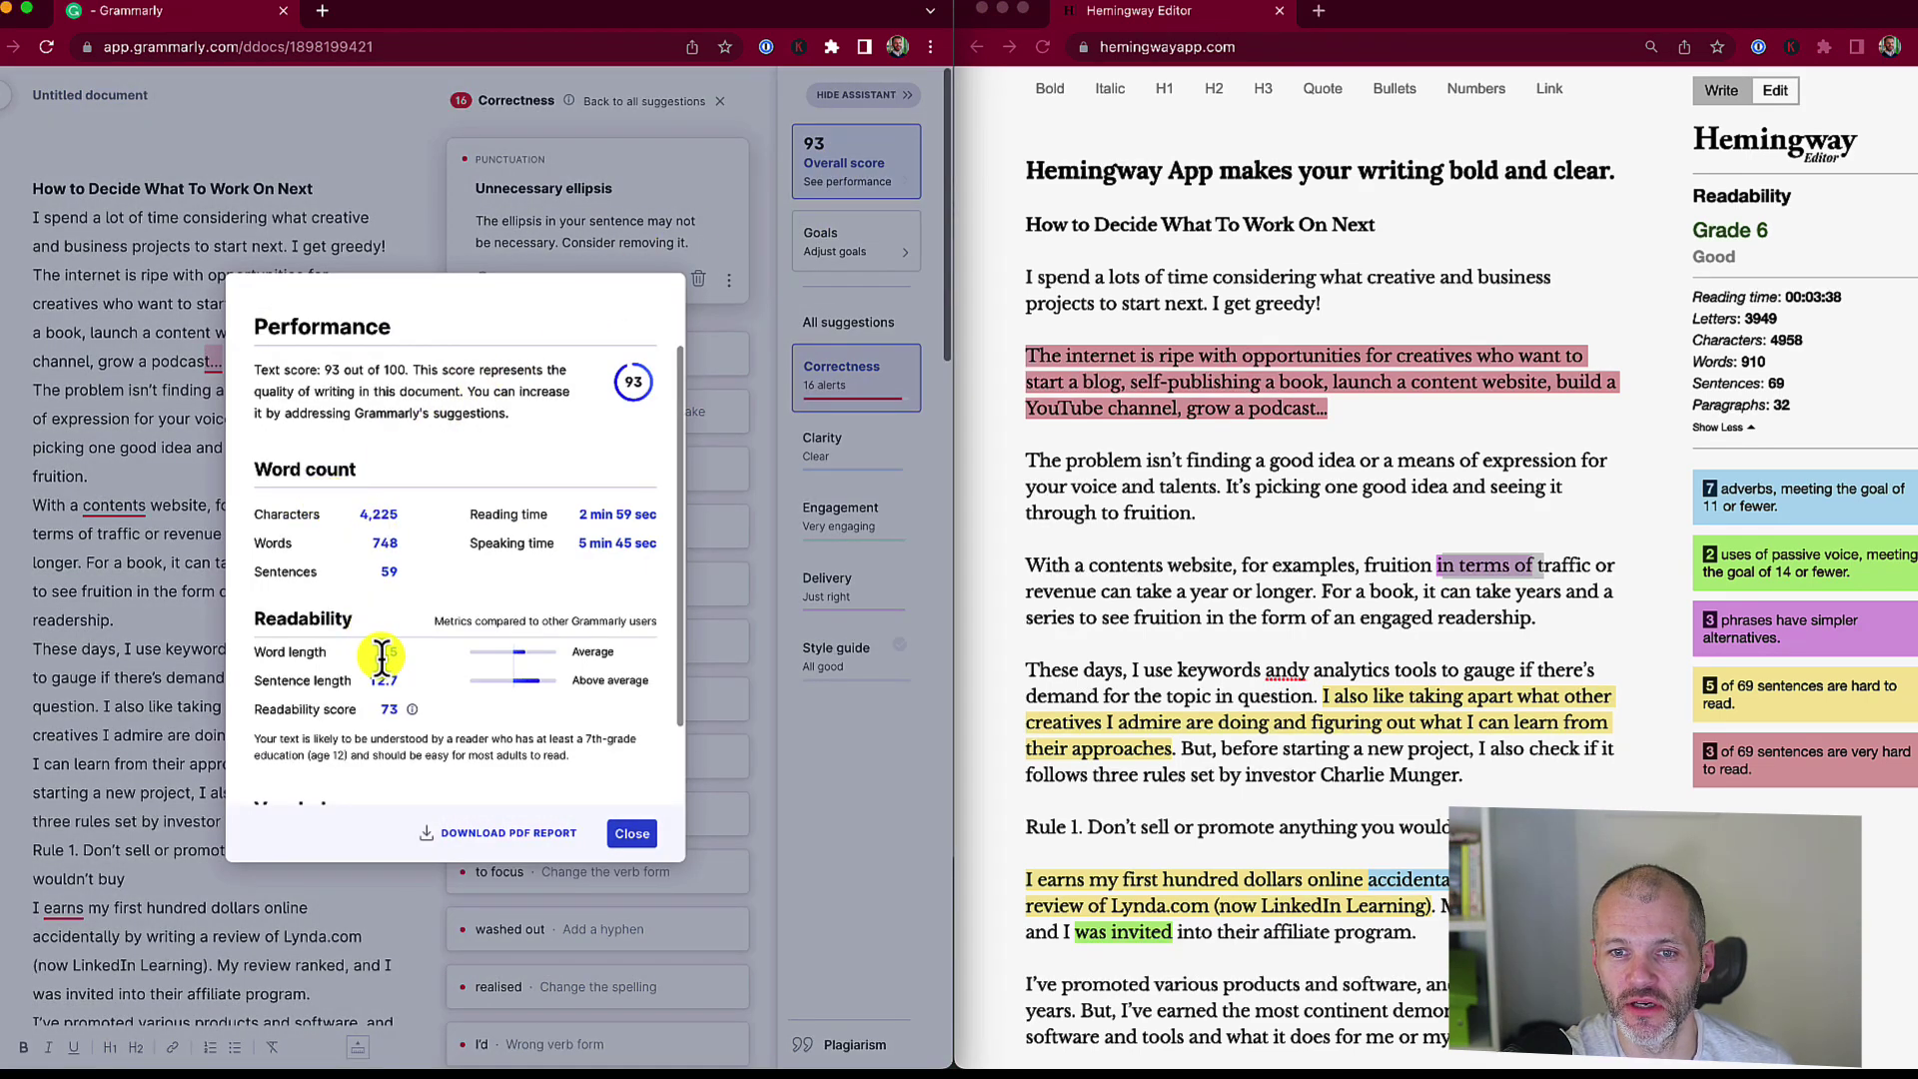
scroll(380, 659, "down", 2)
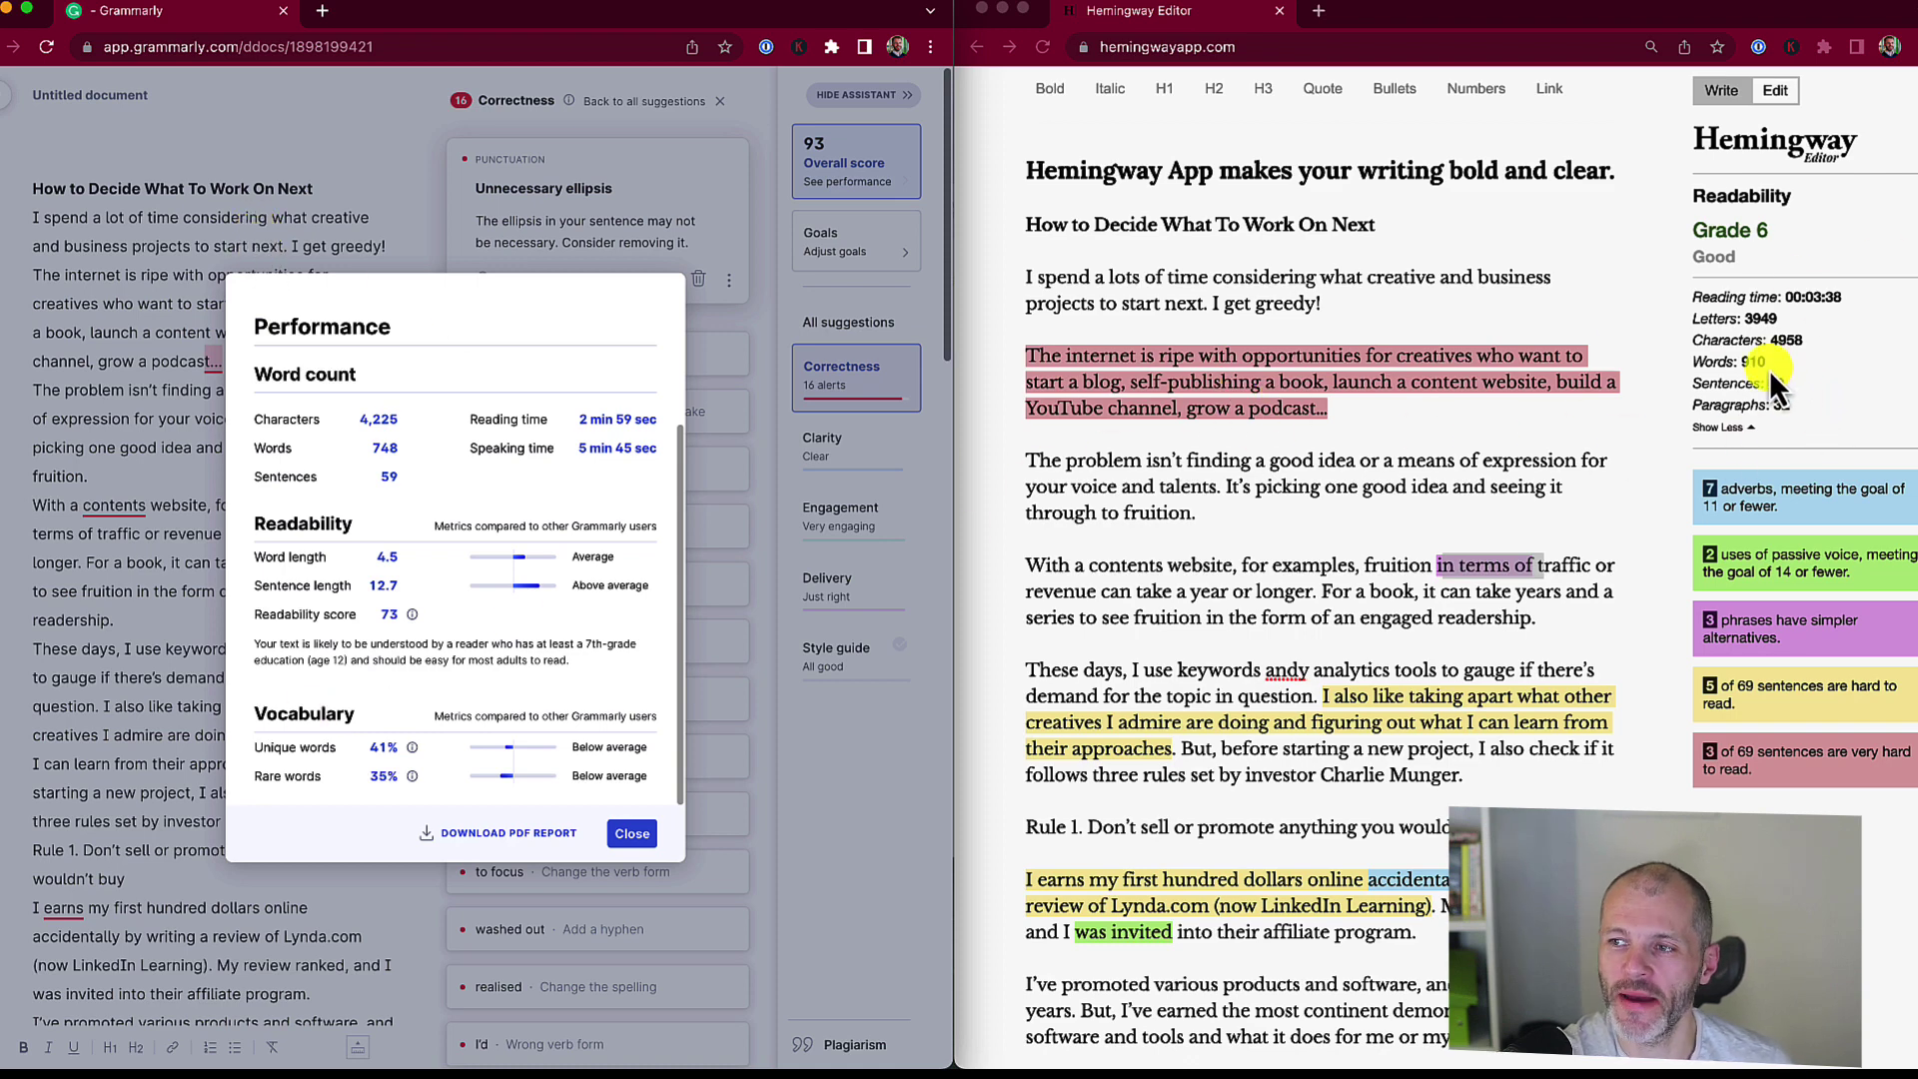
key("Escape")
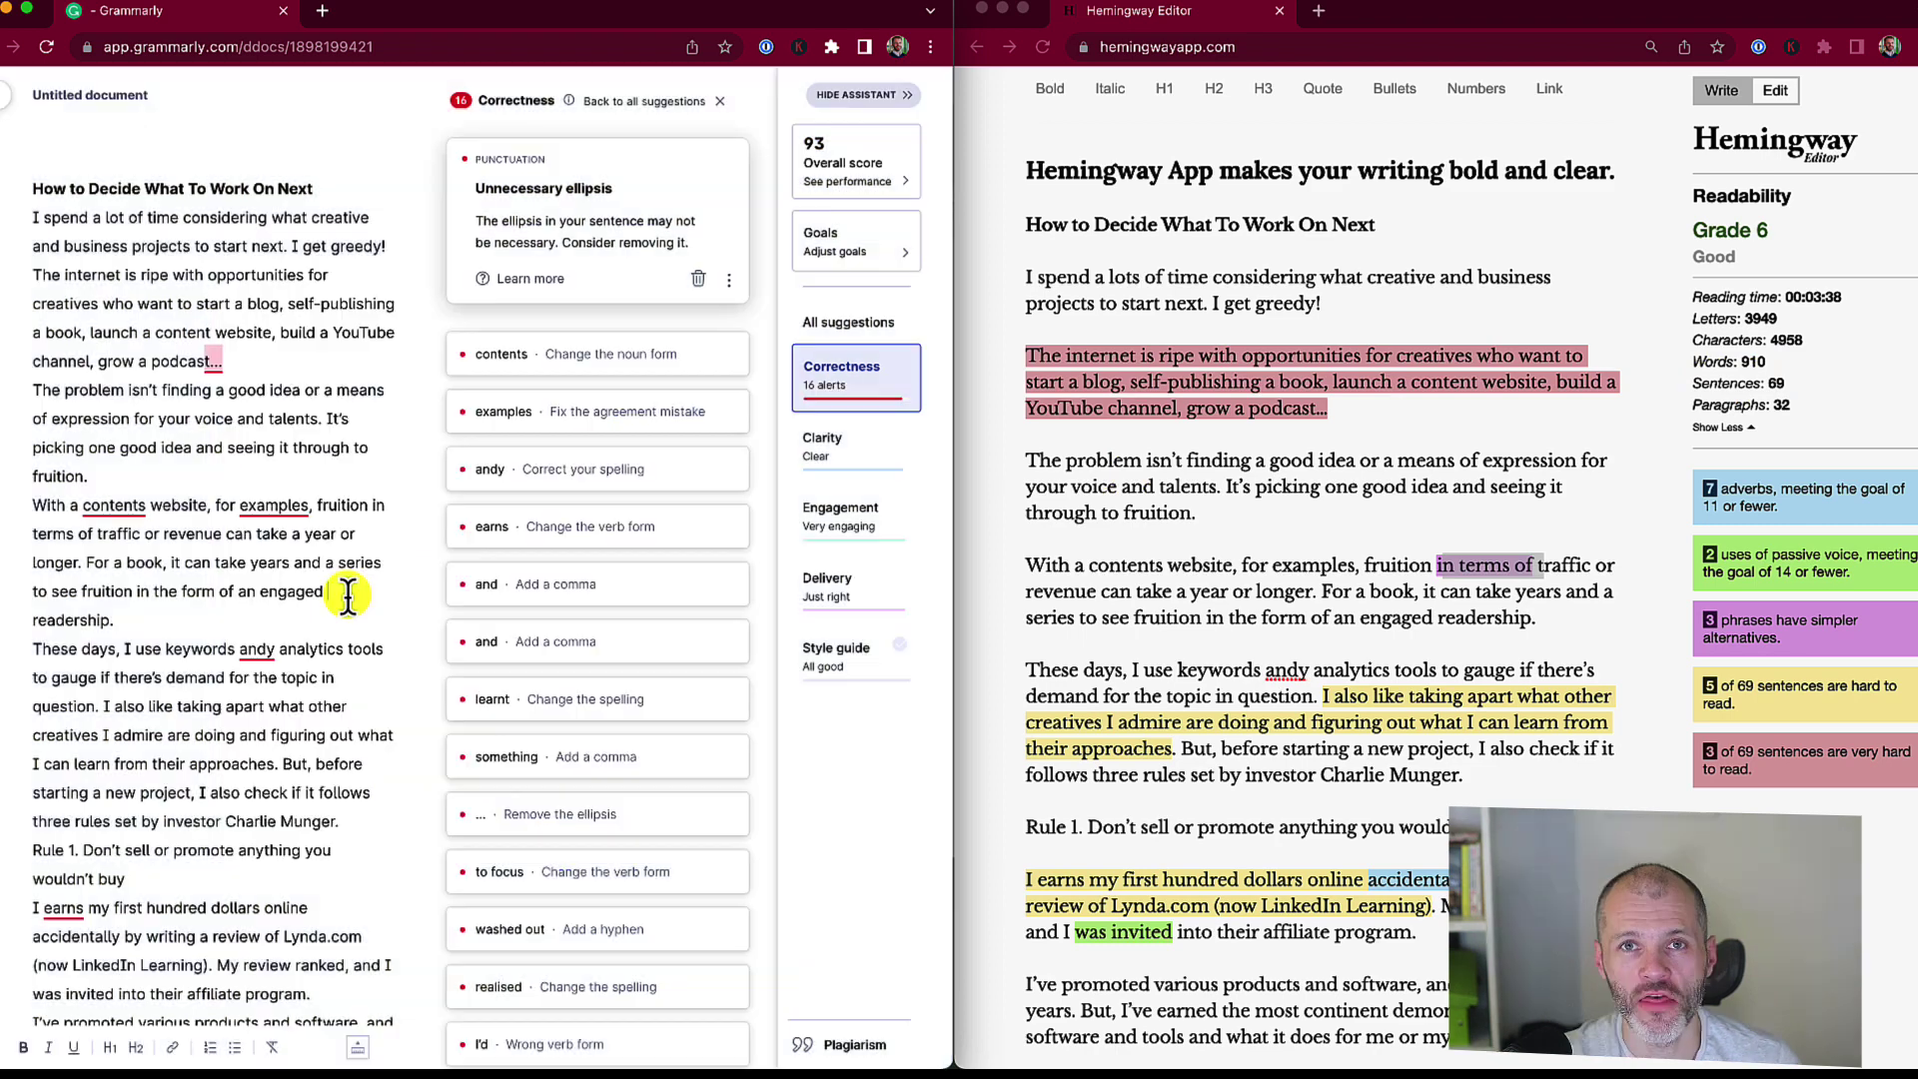